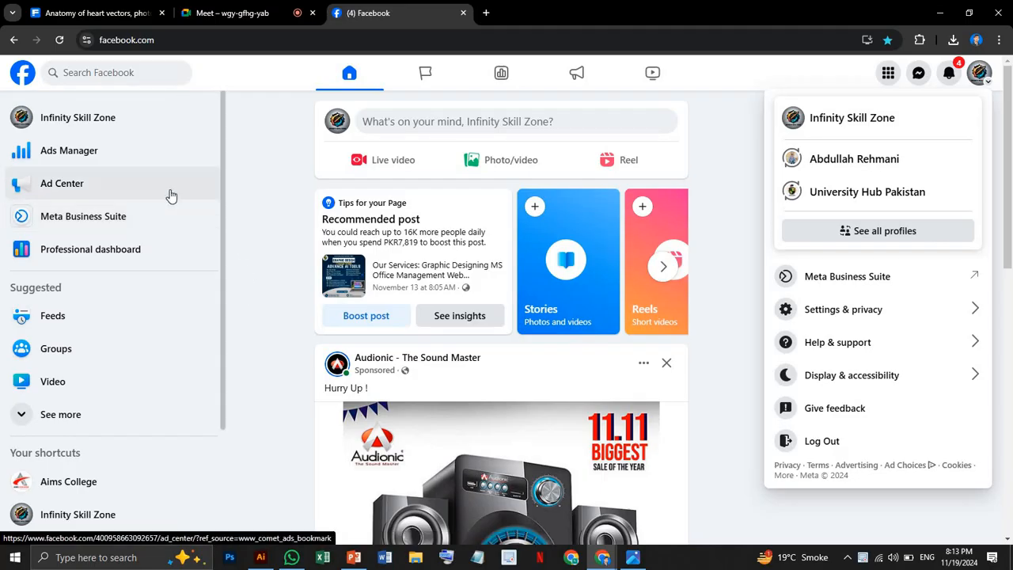
View the list of all ads in the Ad Center of the Infinity Skill Zone page.
click(174, 135)
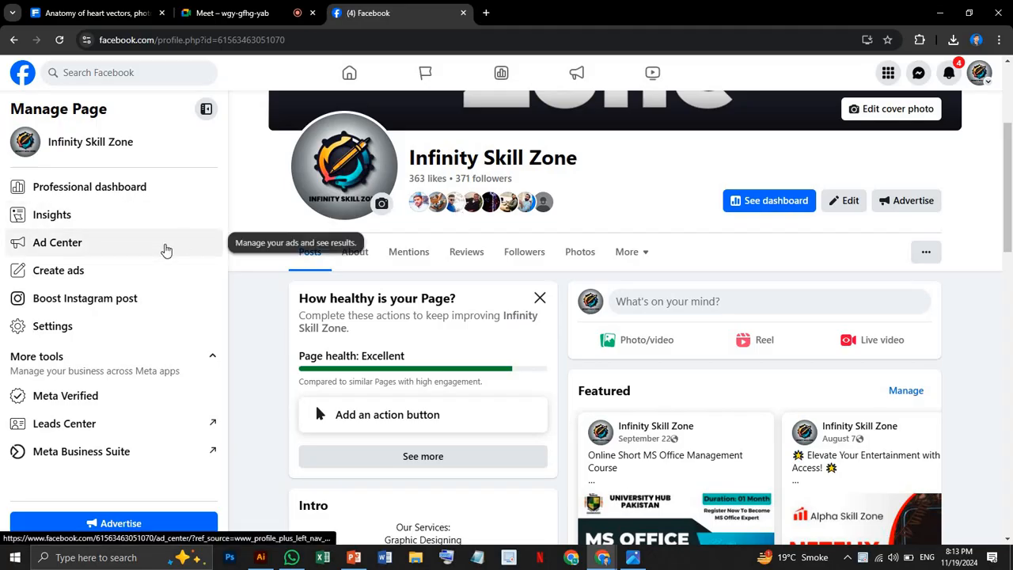
click(166, 248)
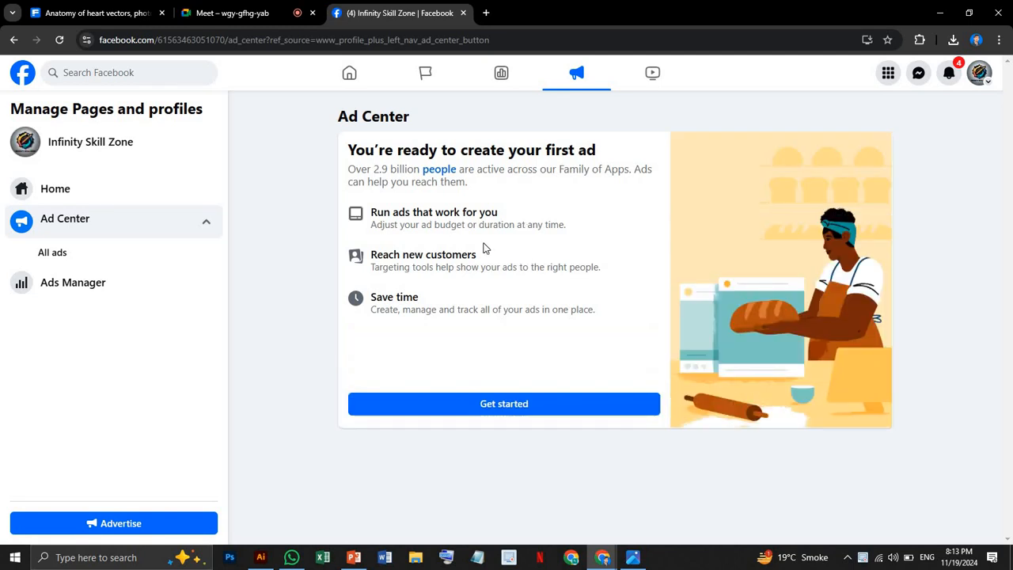
click(145, 260)
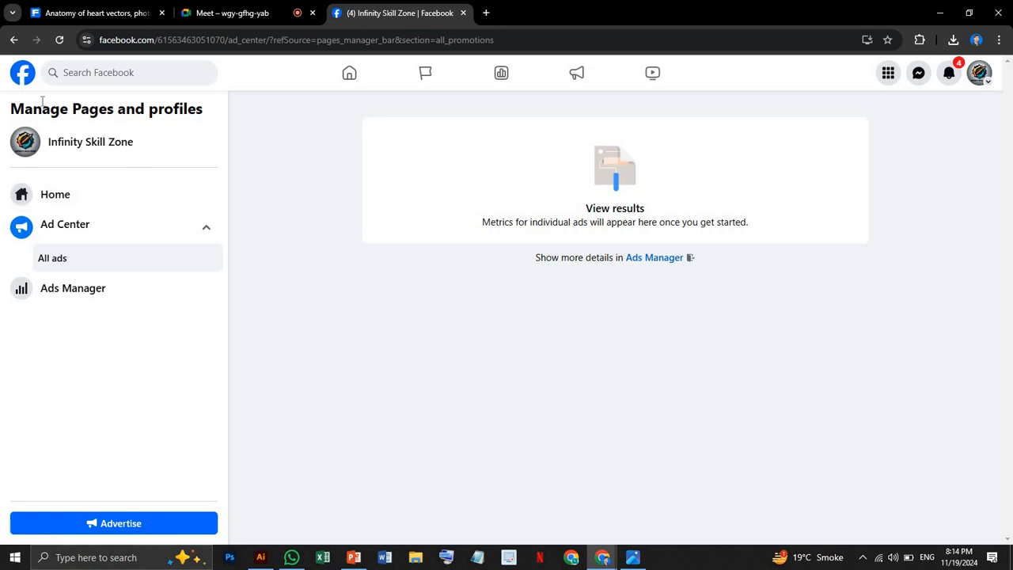
Return to the Facebook home feed and open Meta Business Suite from there.
click(13, 40)
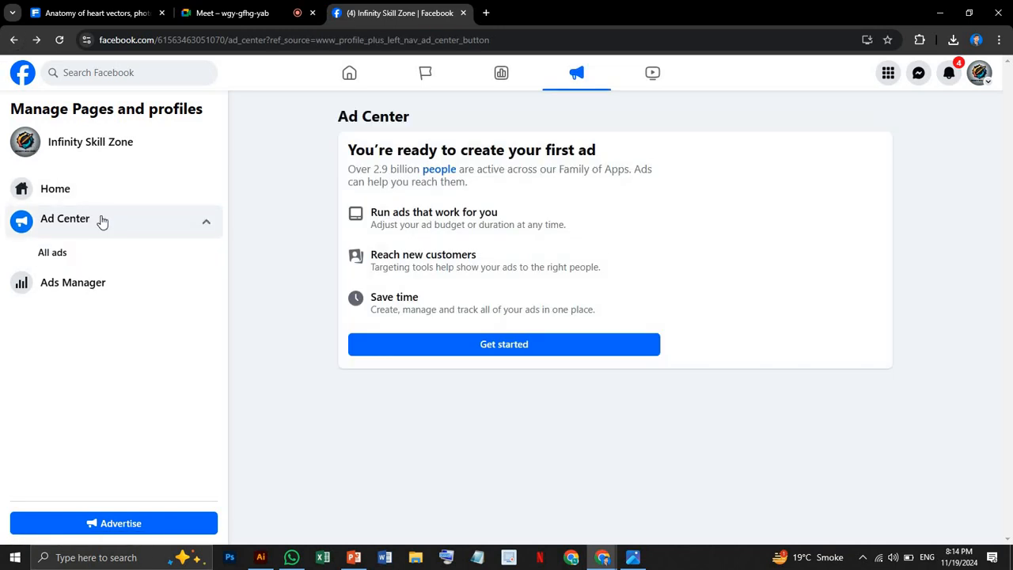
click(349, 75)
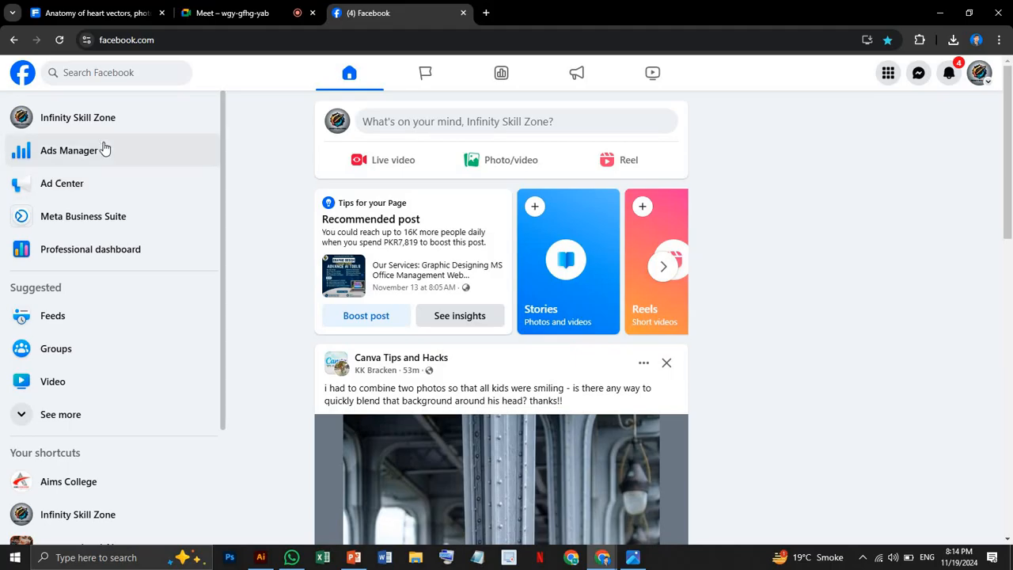
click(110, 221)
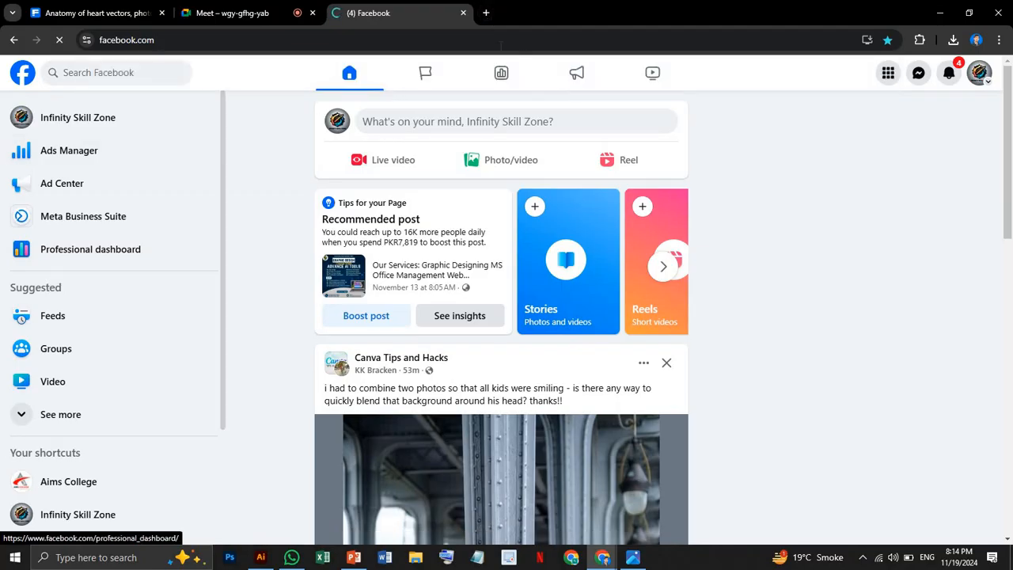
Search Google for "meta business suite" in a new browser tab, and close that tab.
click(486, 13)
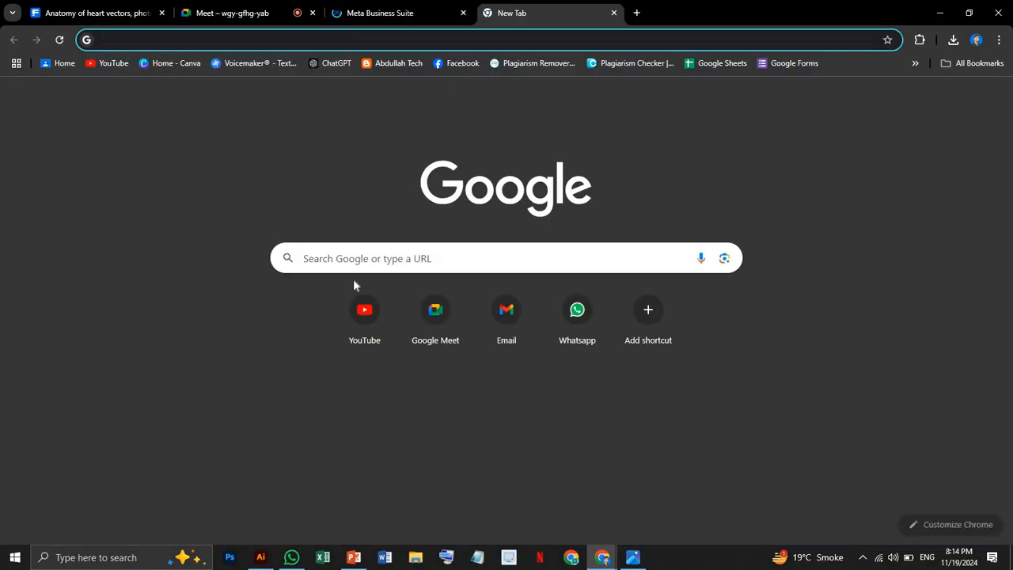
click(353, 262)
text(me)
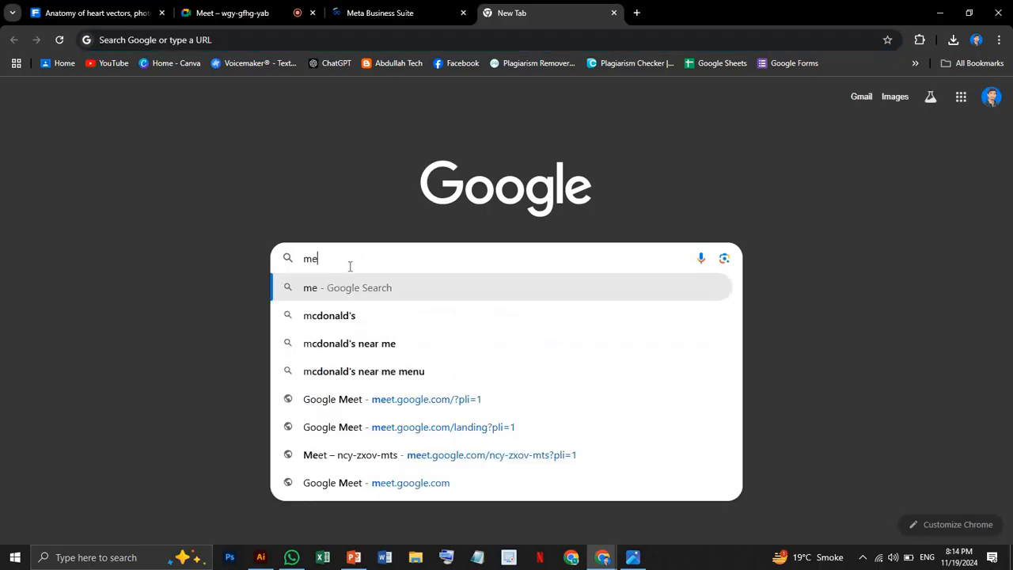
text(ta busi)
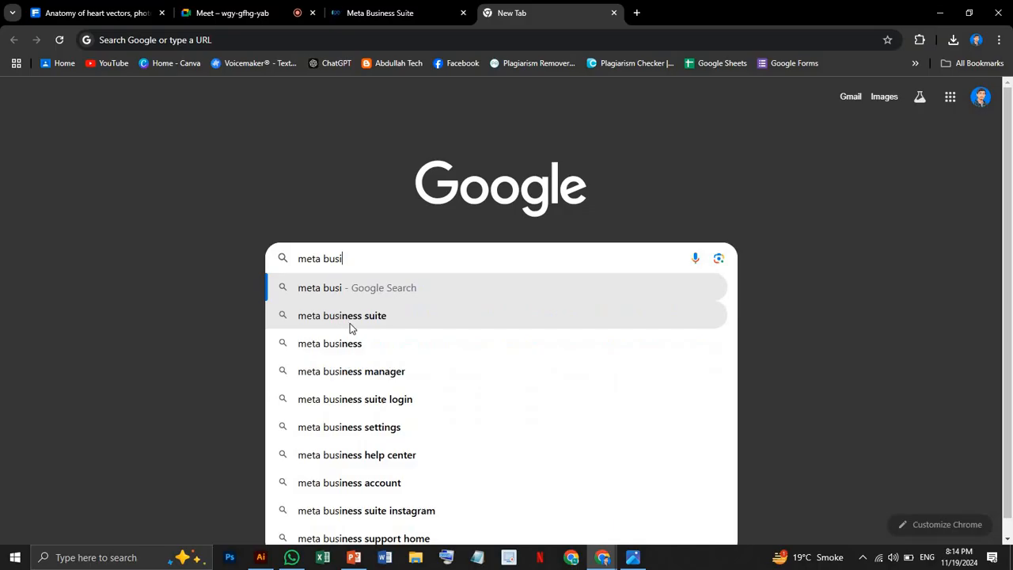
click(350, 321)
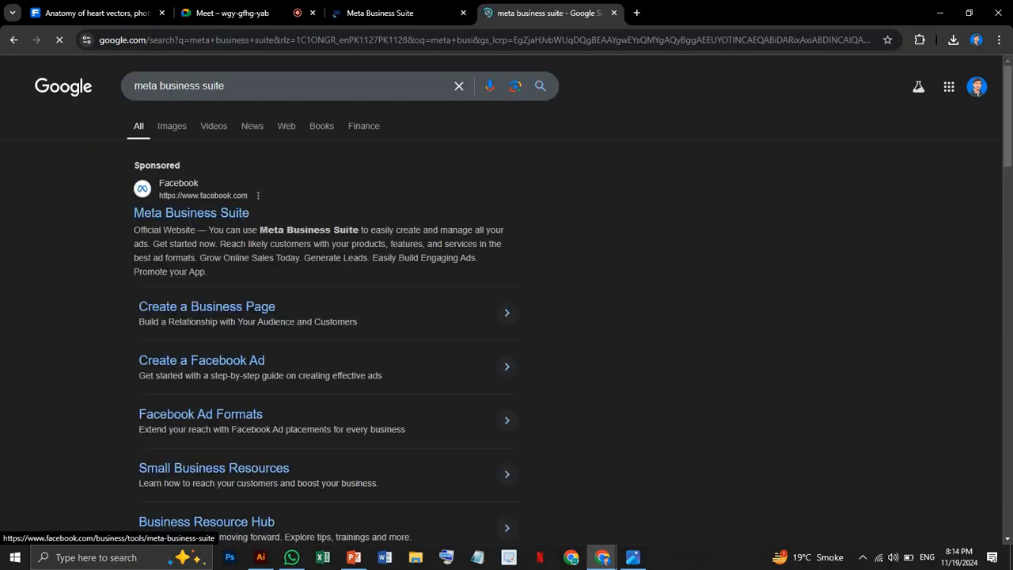
click(612, 14)
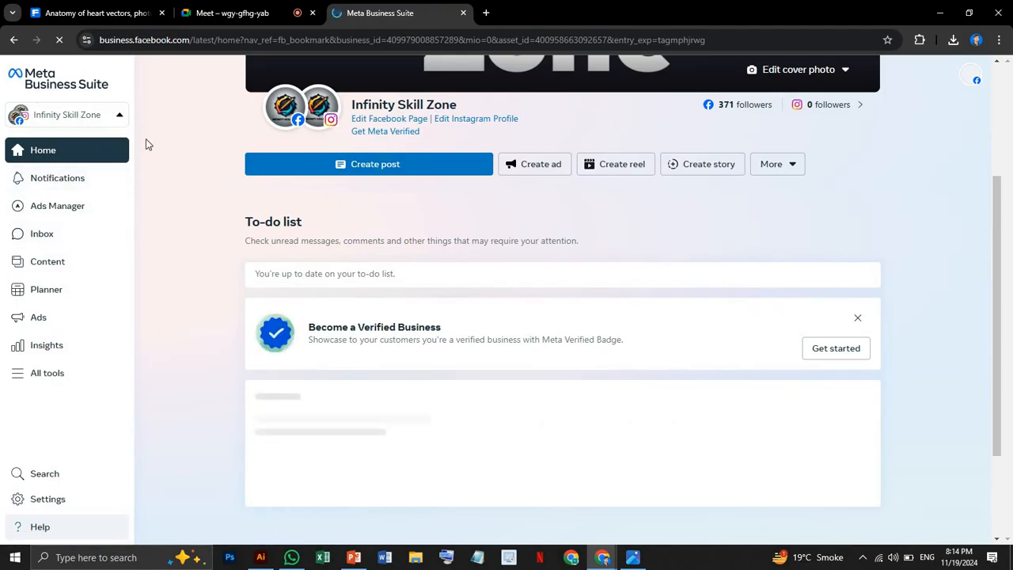
Examine the Infinity Skill Zone page header and the full list of business portfolios and pages in the account.
scroll(146, 144, up, 2)
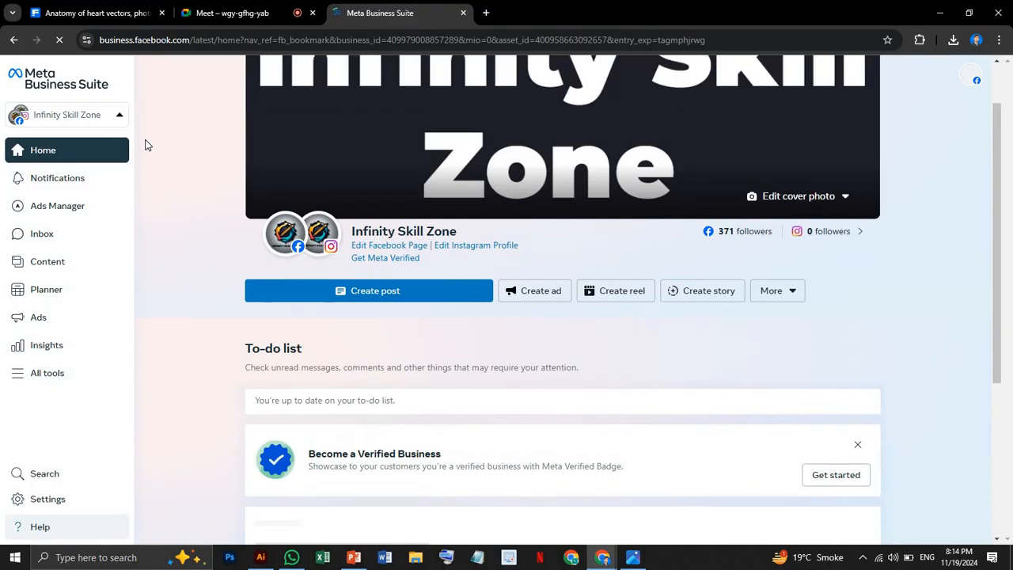
mouse_move(328, 247)
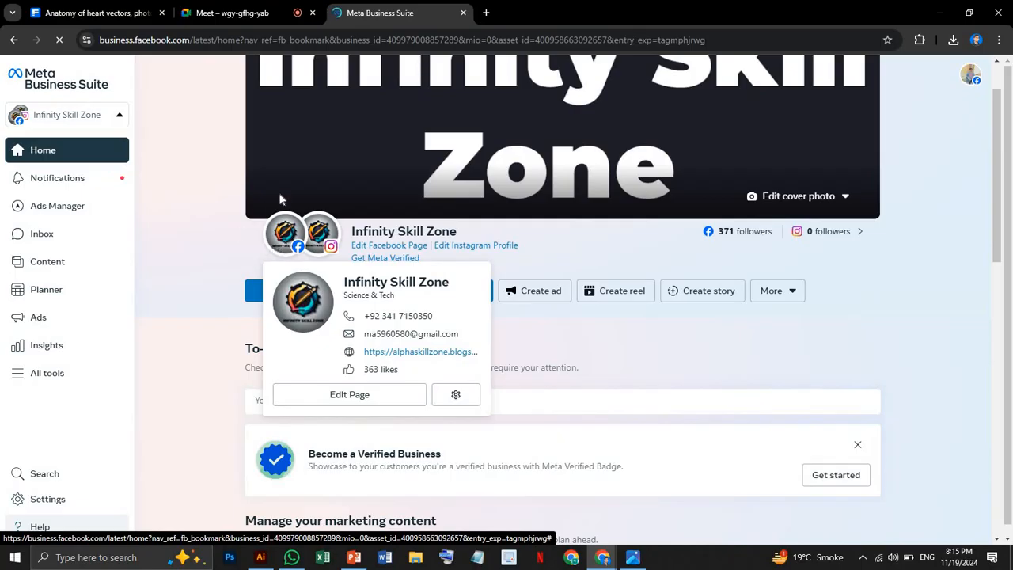
click(111, 123)
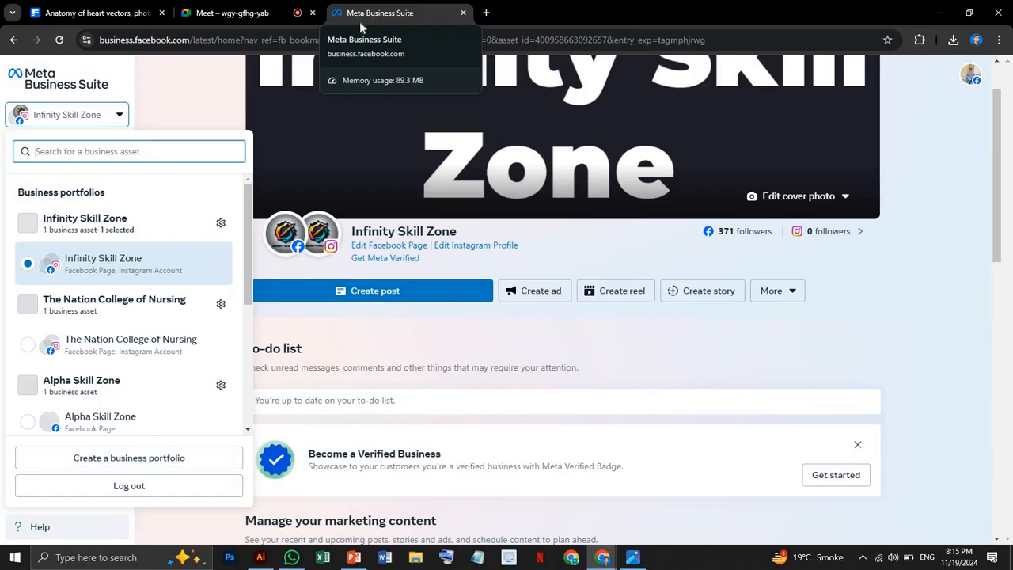
click(110, 117)
click(110, 117)
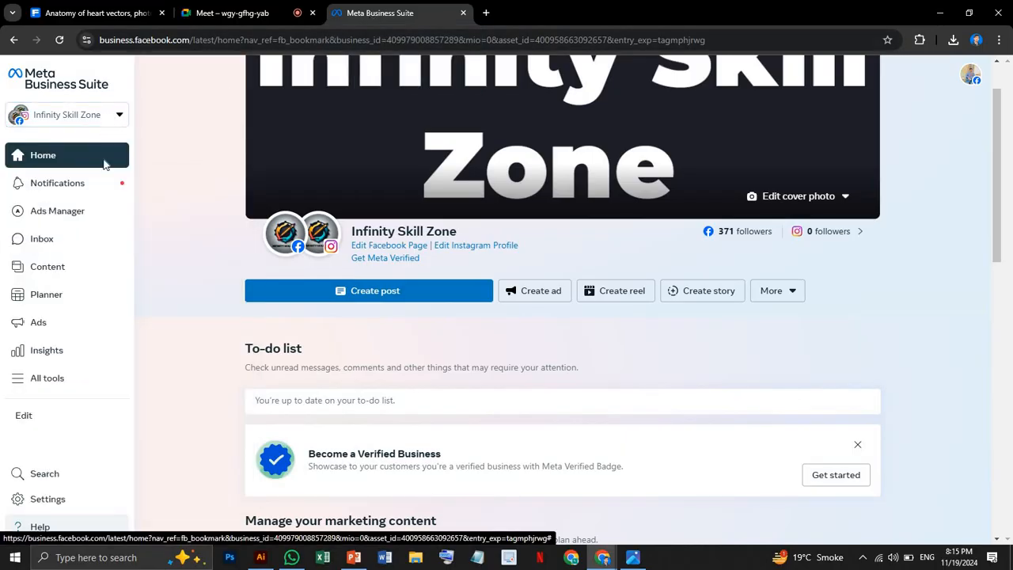
scroll(99, 300, down, 1)
scroll(97, 299, down, 3)
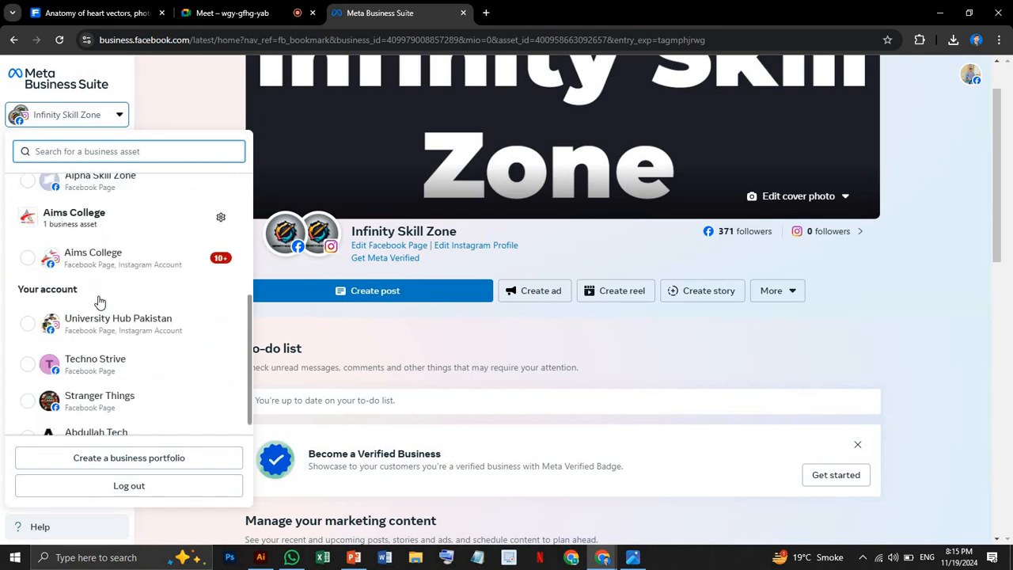
scroll(97, 299, up, 5)
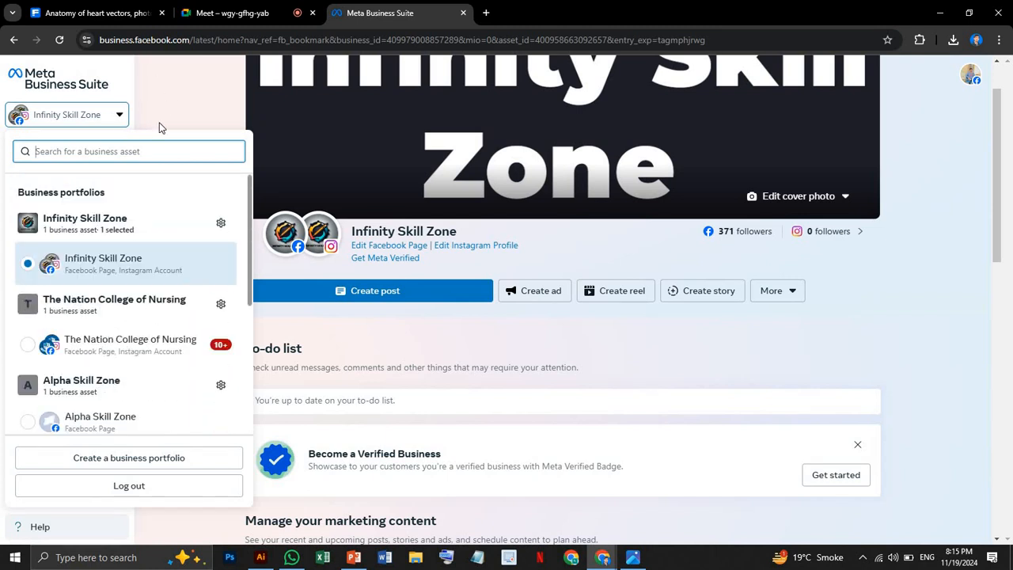
click(158, 128)
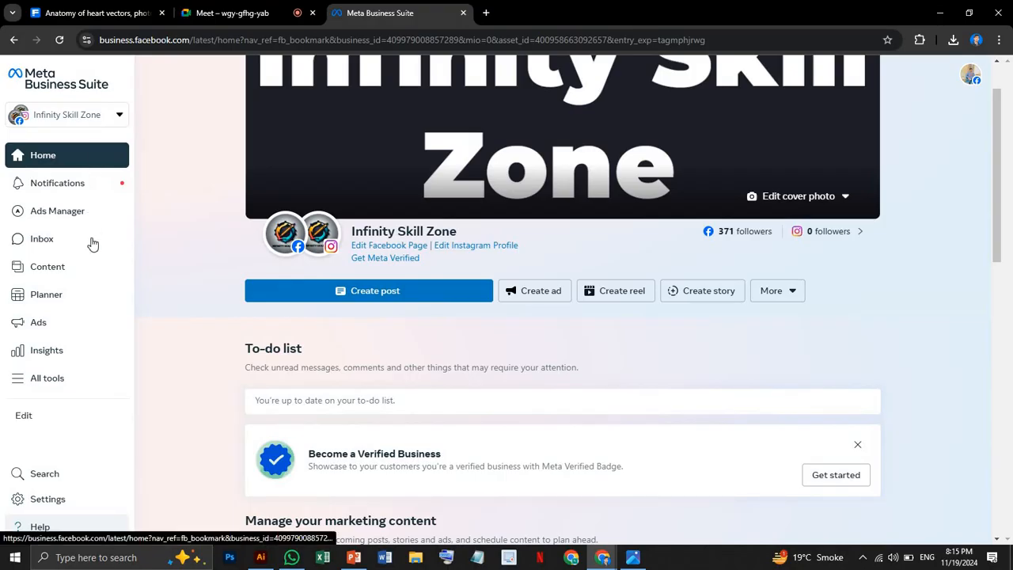
Reopen the business asset list to check which portfolio and page are selected, and close it.
click(83, 116)
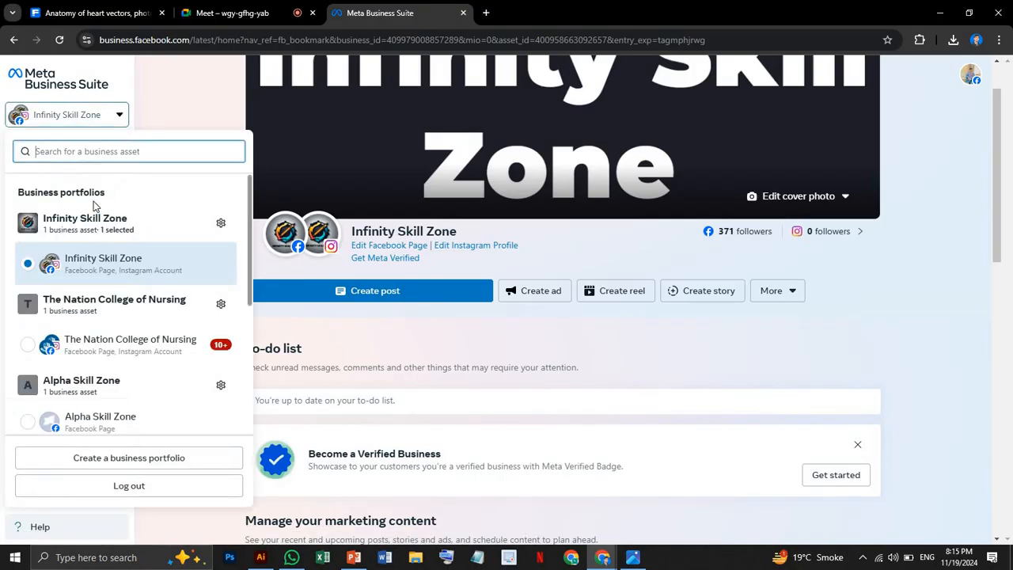
click(97, 123)
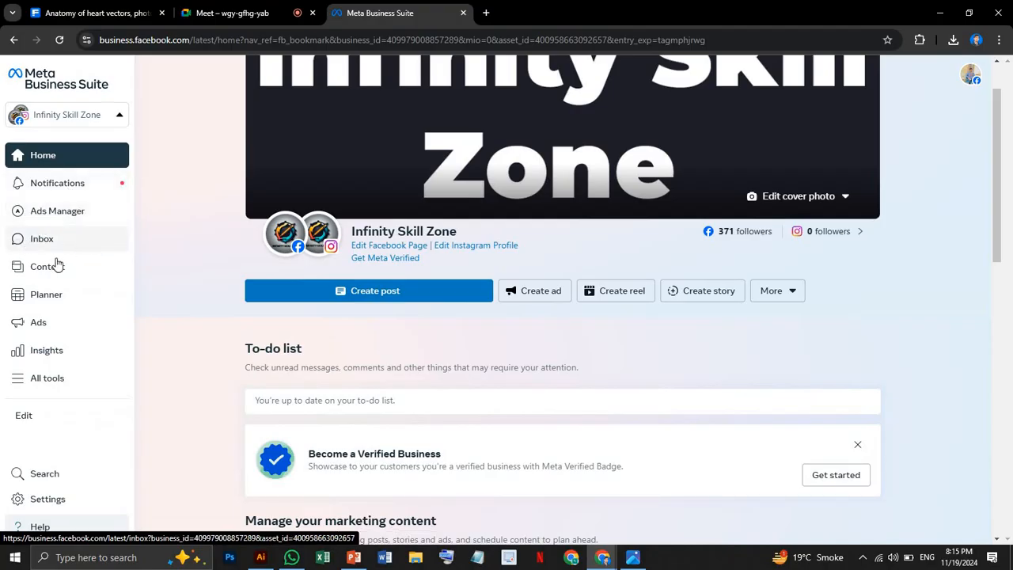
click(82, 119)
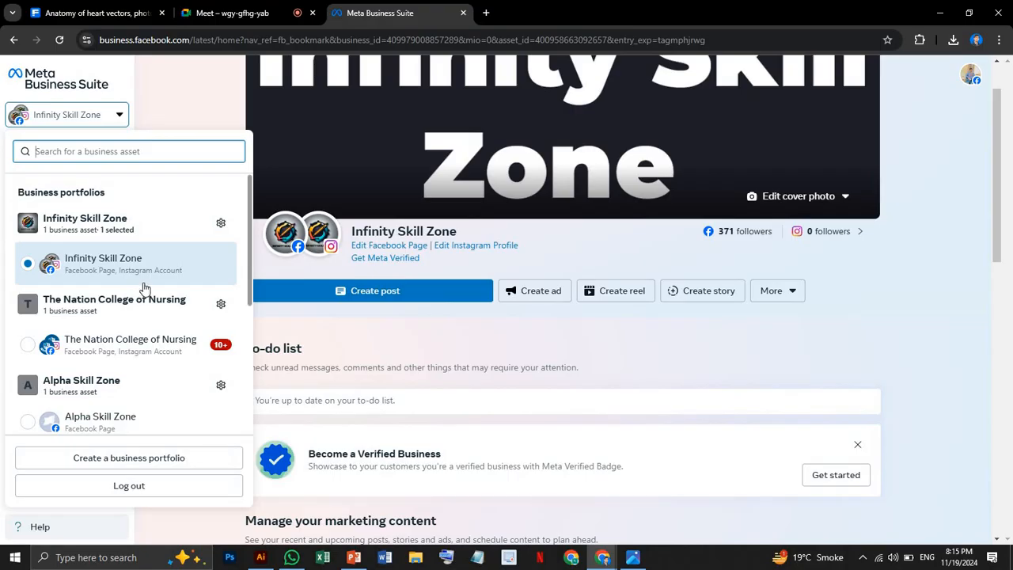
click(229, 95)
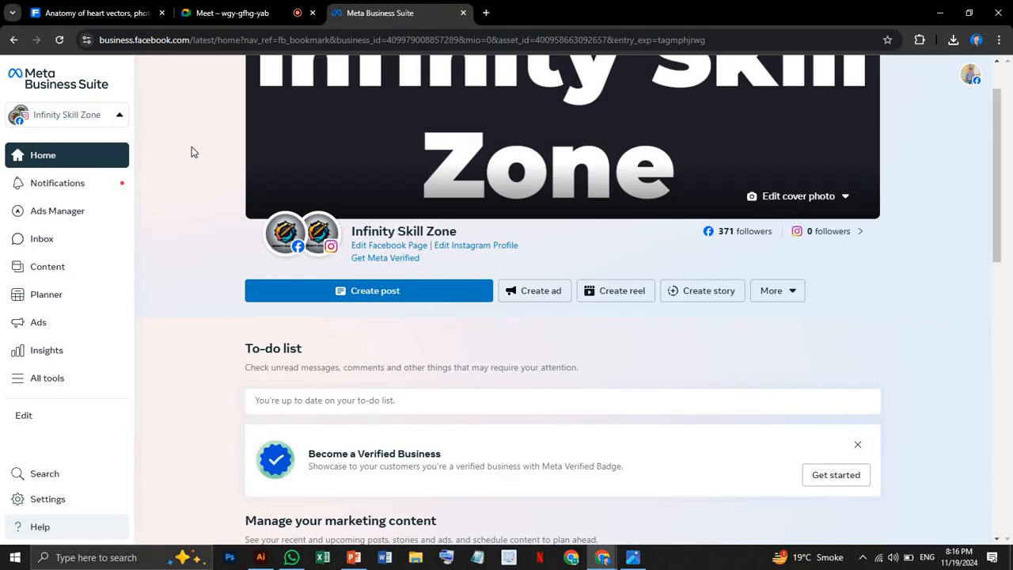
Examine which listed portfolios and personal-account pages have Facebook or Instagram linked, including the Infinity Skill Zone Instagram profile card.
click(89, 125)
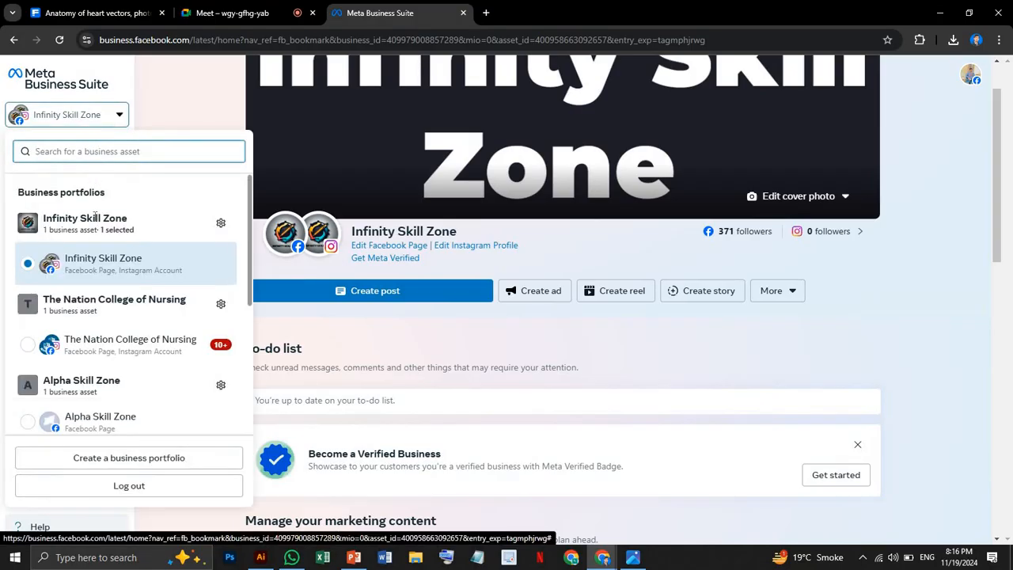
scroll(99, 225, down, 1)
scroll(101, 228, down, 3)
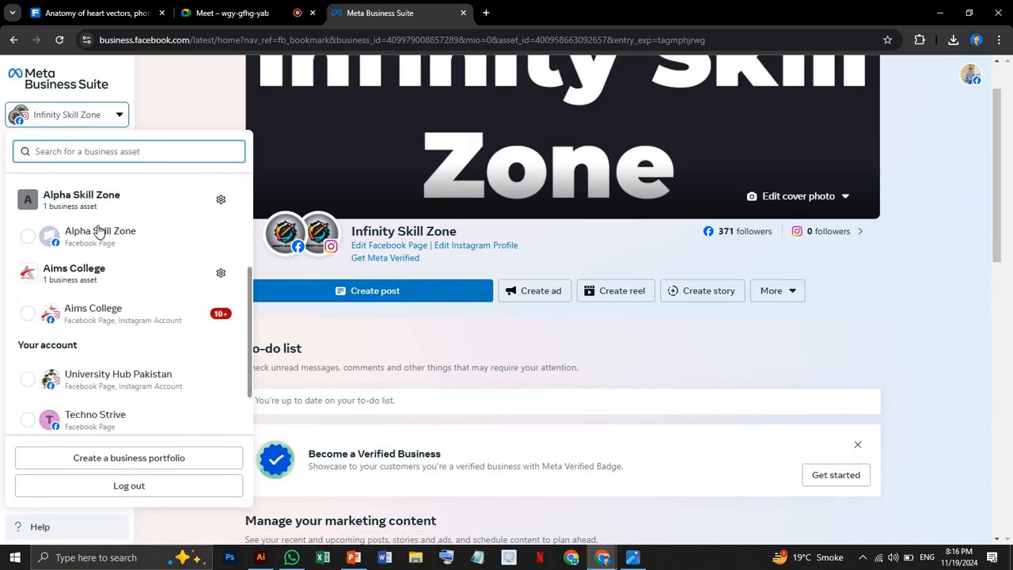
scroll(30, 237, up, 4)
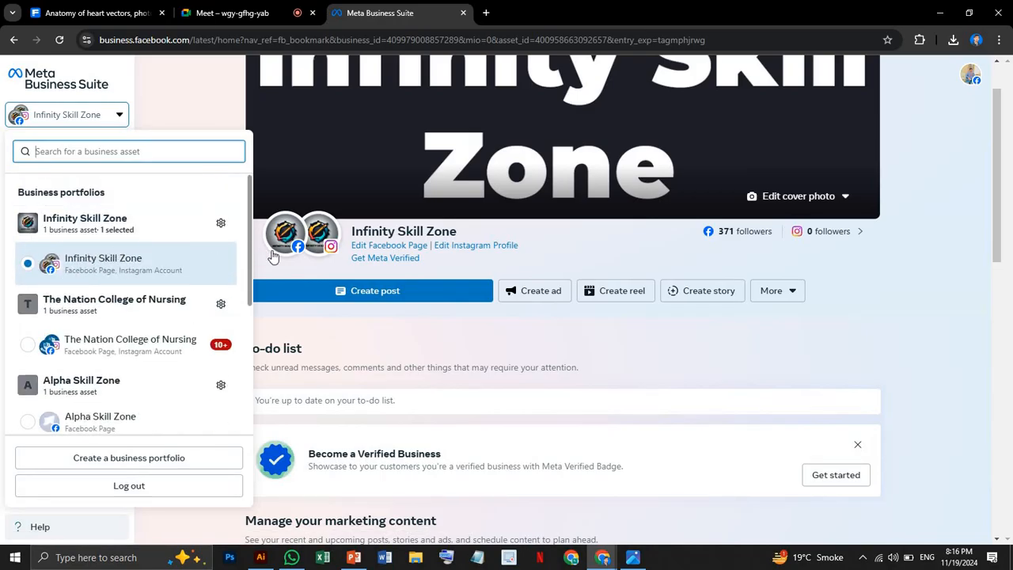
mouse_move(324, 253)
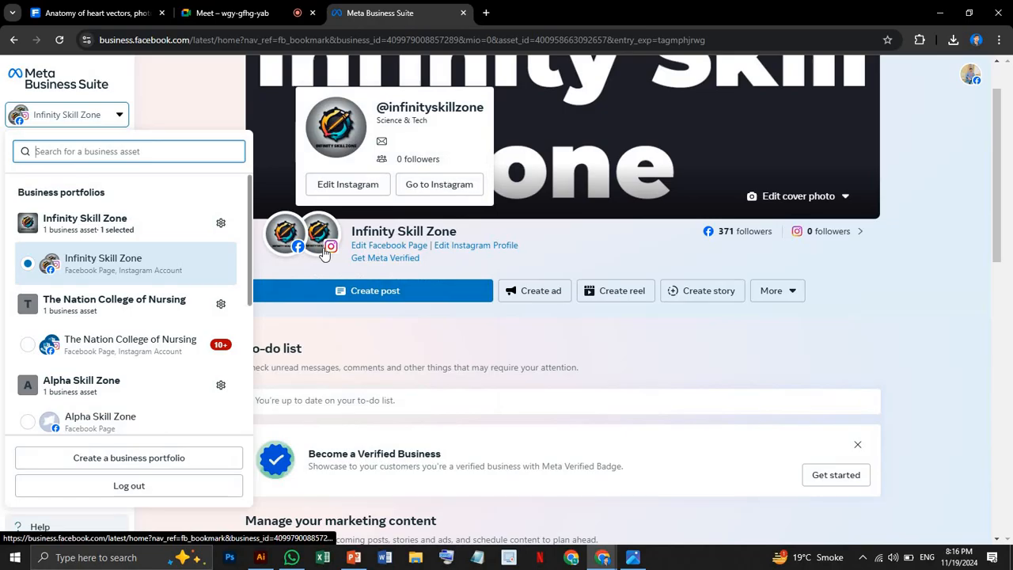
scroll(190, 229, down, 2)
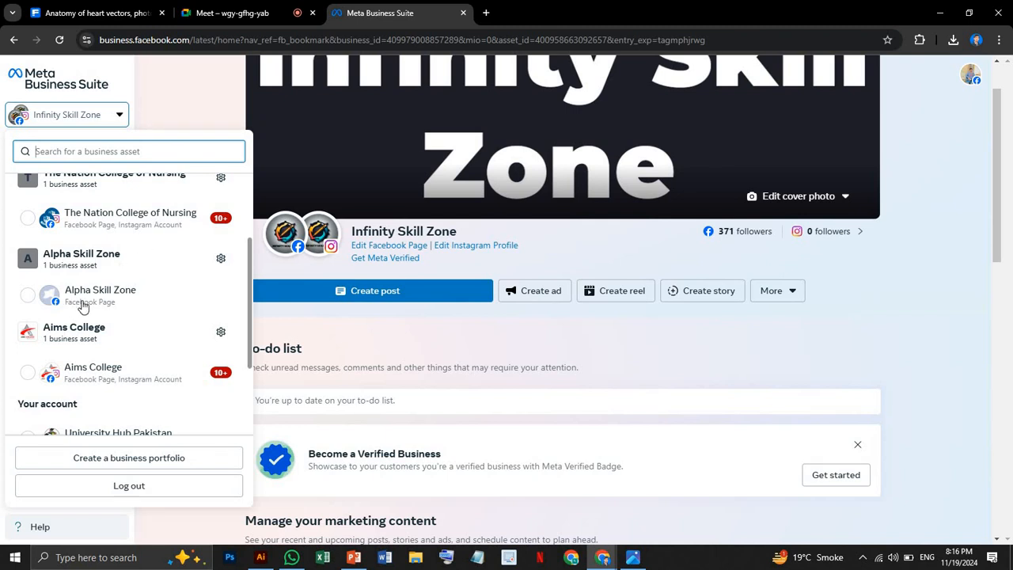
scroll(95, 309, down, 2)
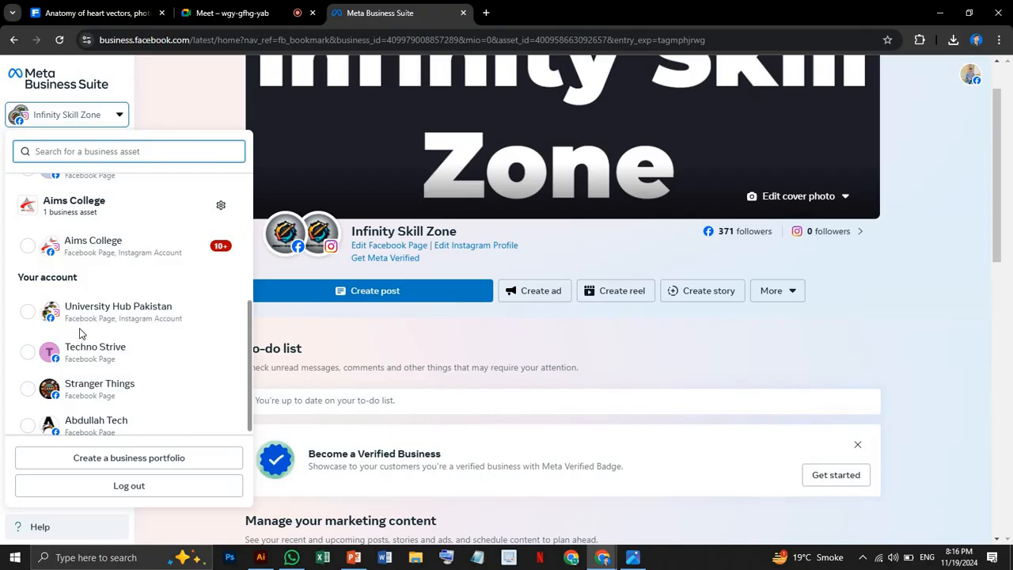
scroll(79, 333, up, 6)
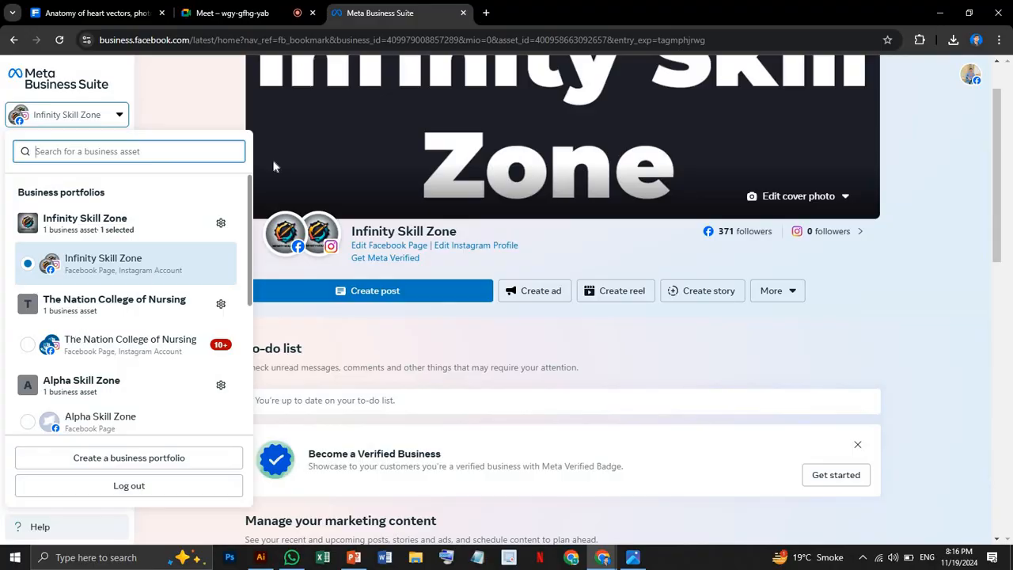
click(208, 101)
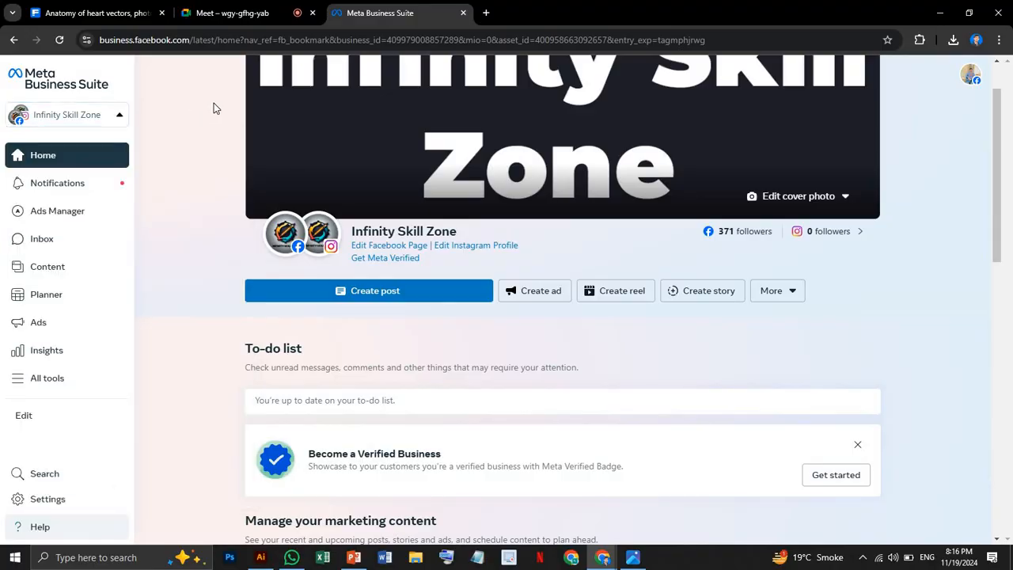
click(115, 120)
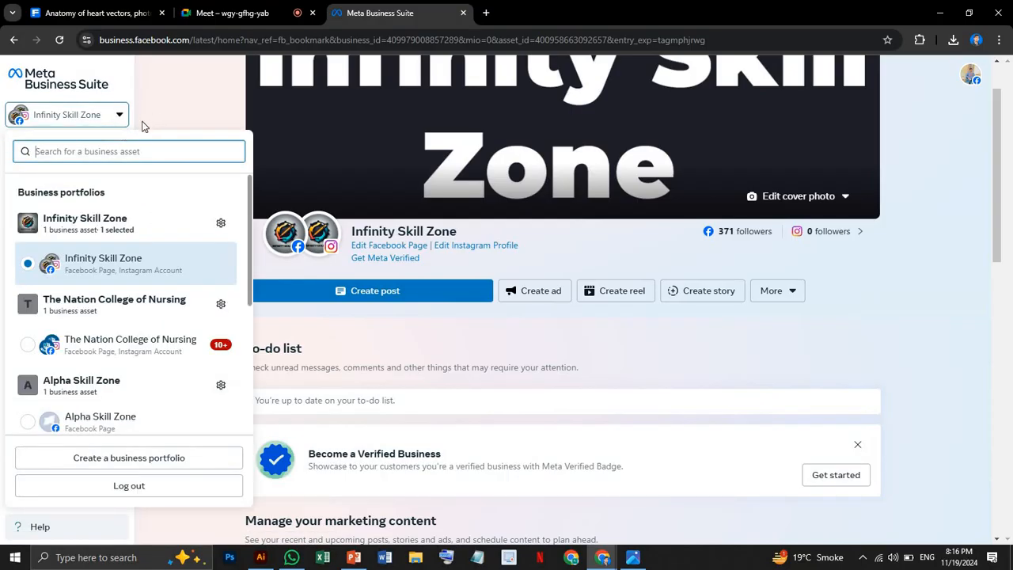
click(199, 126)
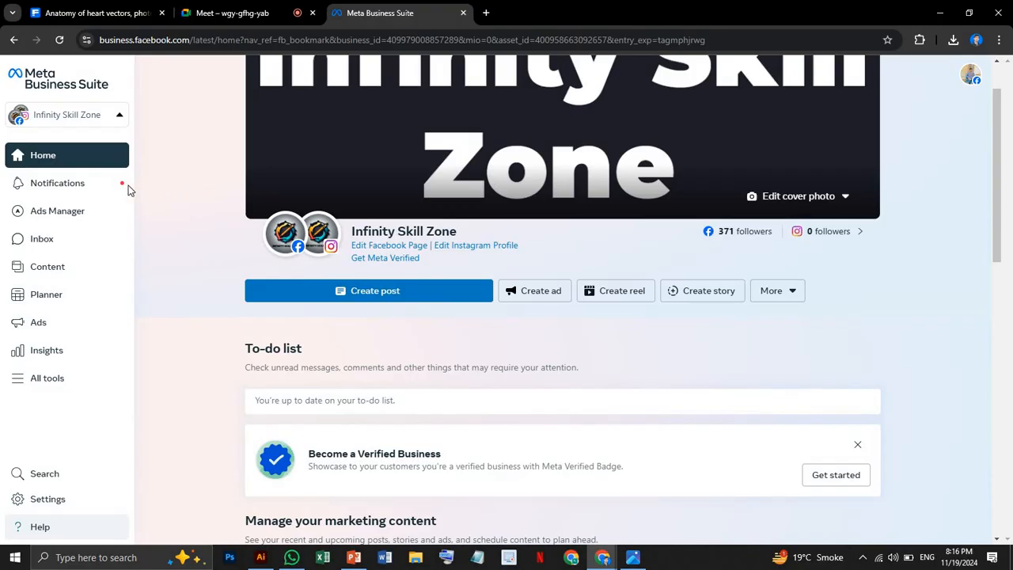
Open the business notifications and hide the Suggestions section.
click(107, 188)
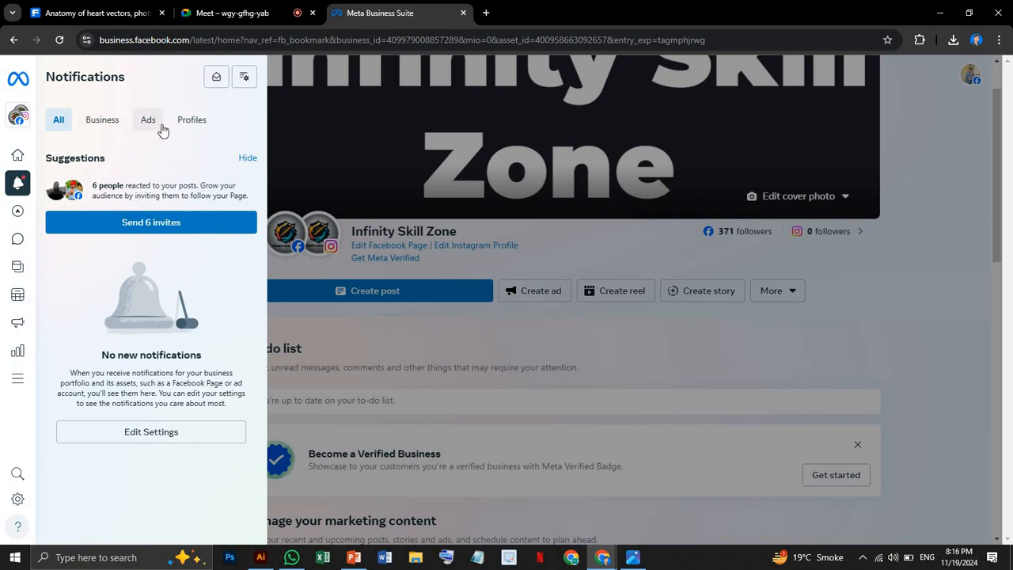
click(248, 159)
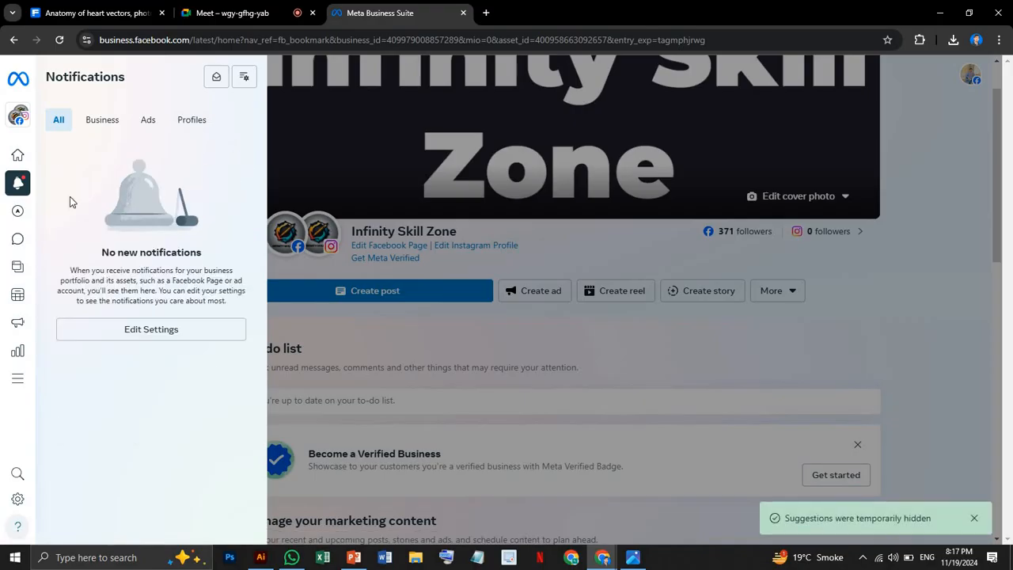
mouse_move(31, 212)
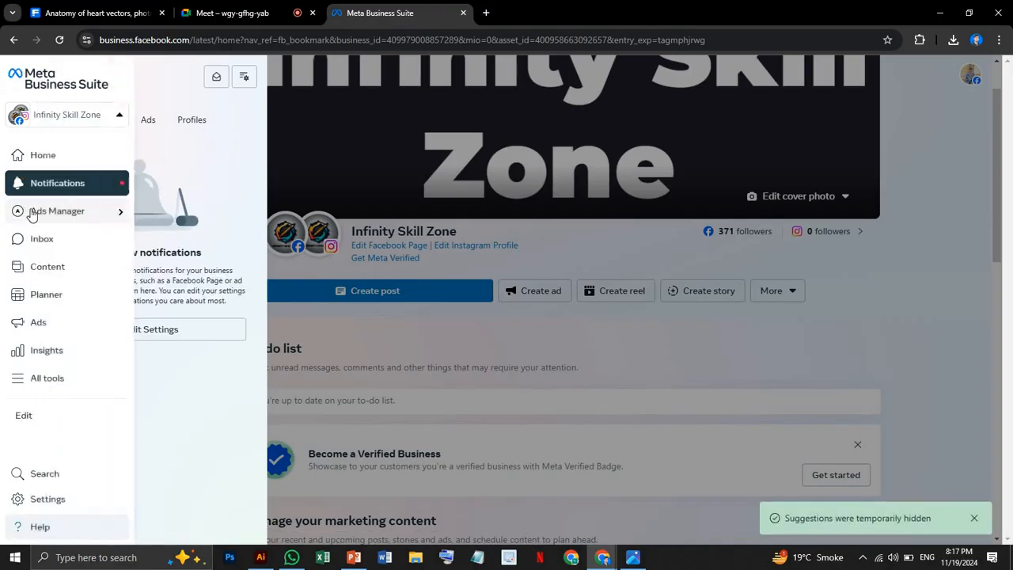
Open the Ads Manager account overview for Infinity Skill Zone and bring its page into view once it loads.
click(113, 211)
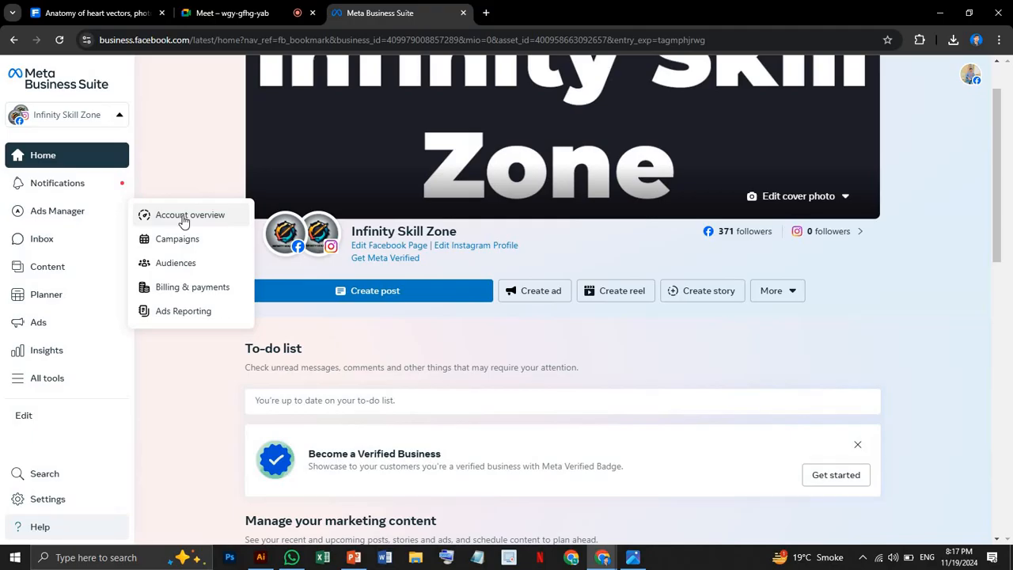
drag(181, 216, 176, 242)
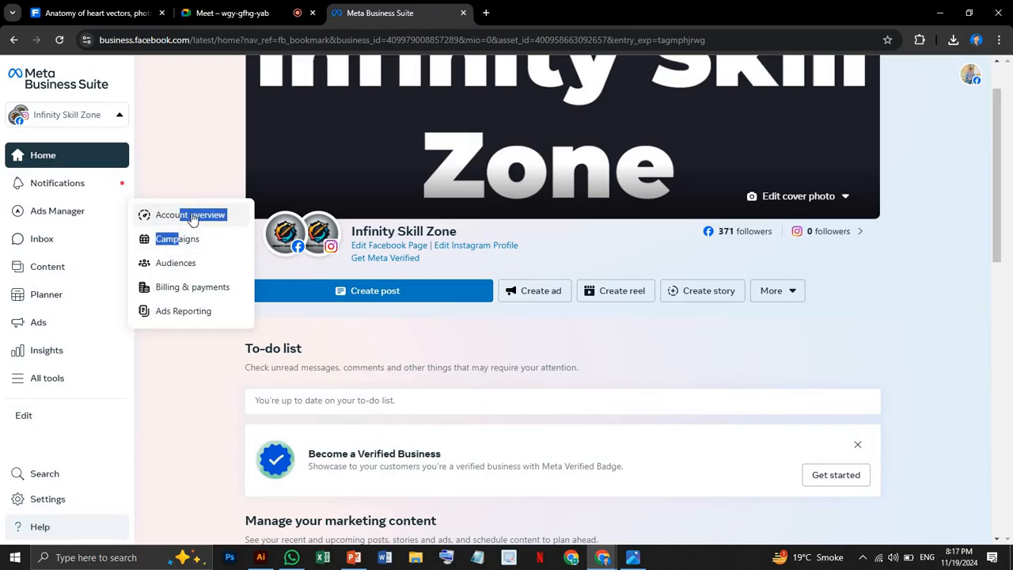
click(190, 220)
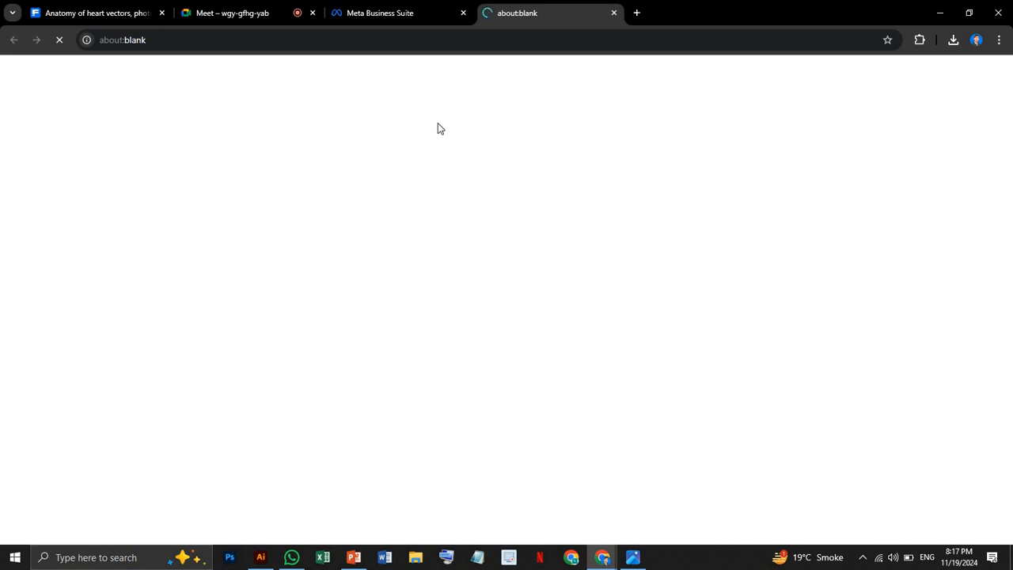
click(391, 18)
click(531, 13)
click(380, 17)
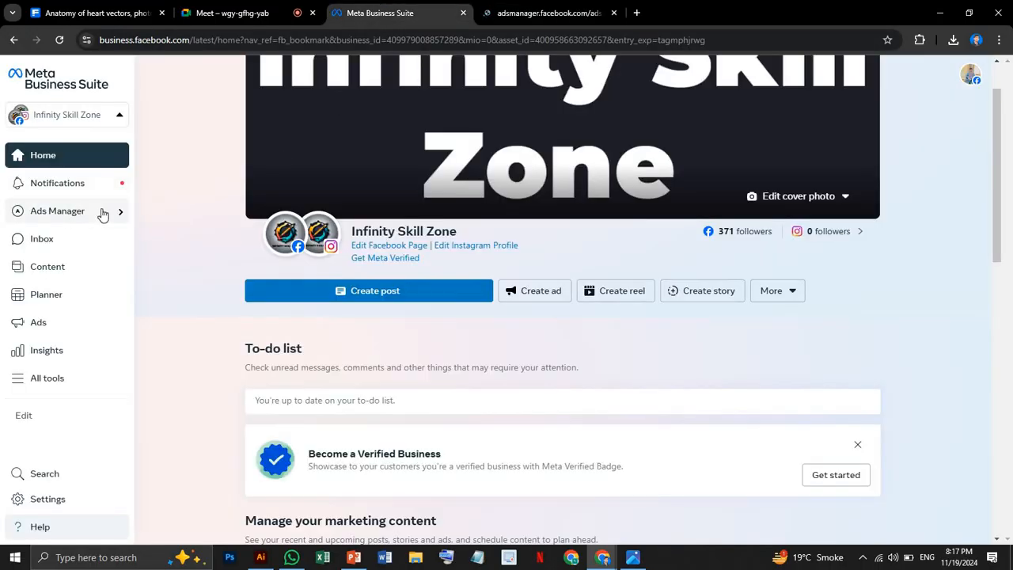
click(559, 12)
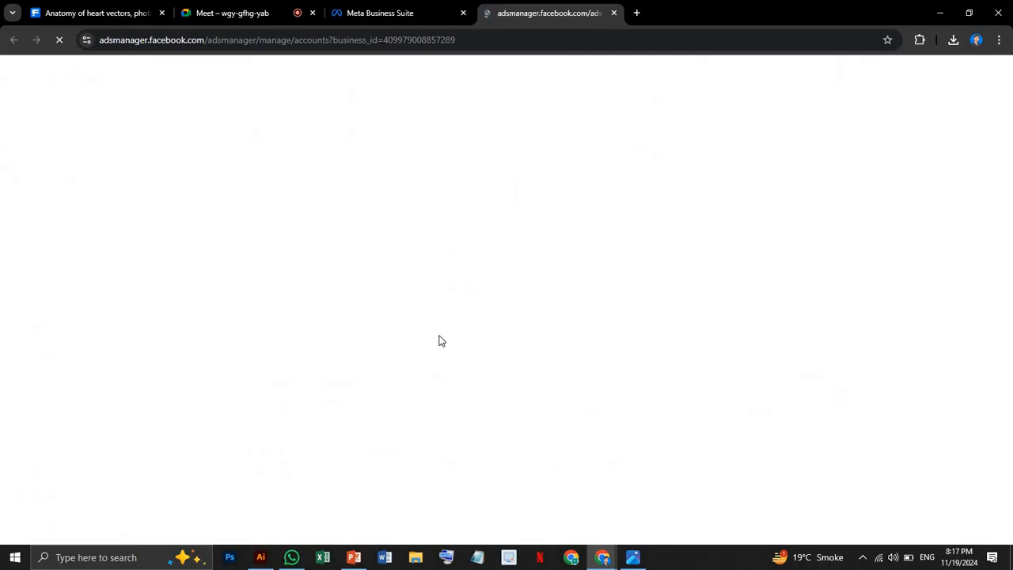
click(229, 12)
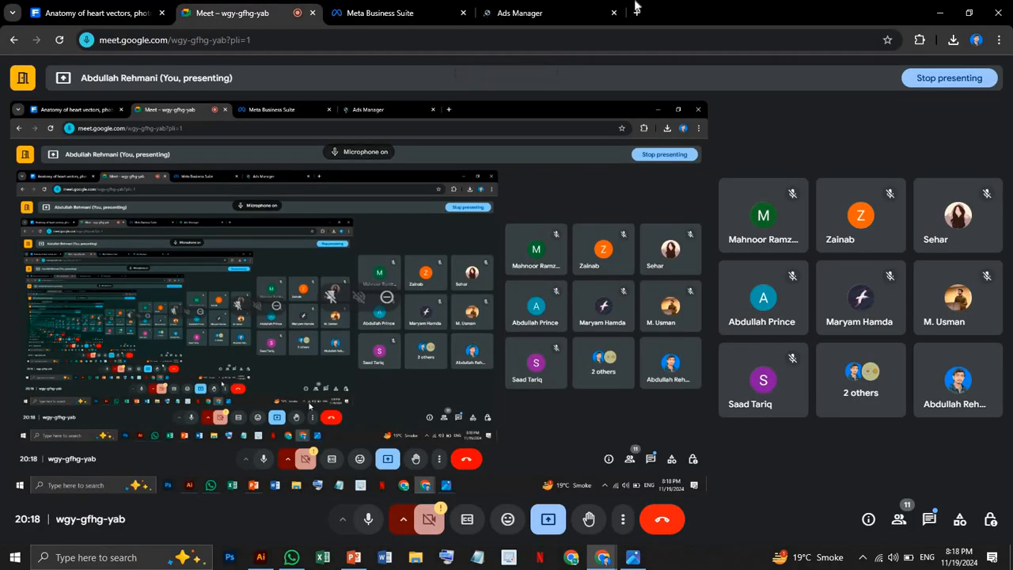
click(538, 12)
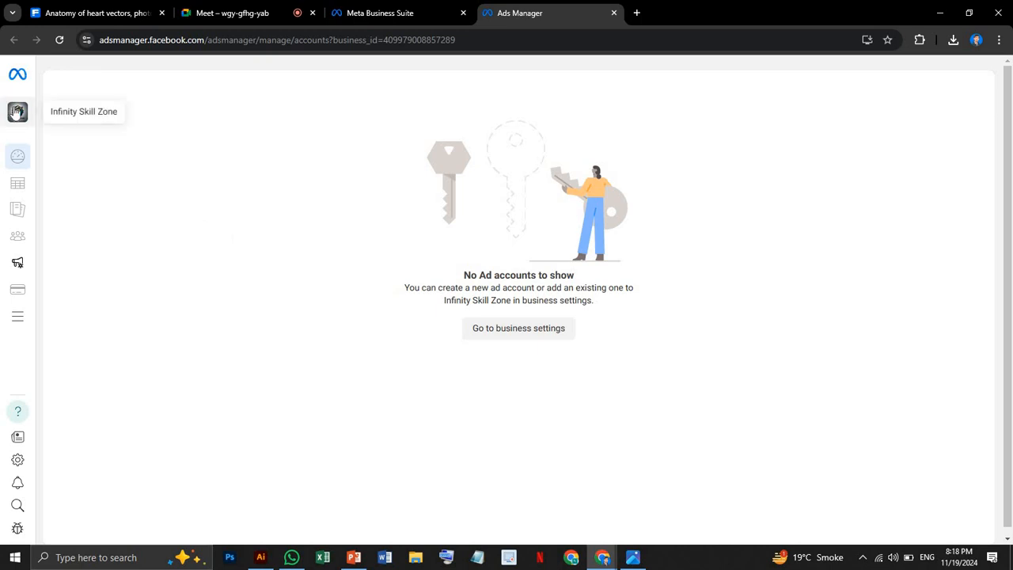
Review the business portfolios in Ads Manager, choose The Nation College of Nursing, and close Ads Manager to return to Meta Business Suite.
click(17, 112)
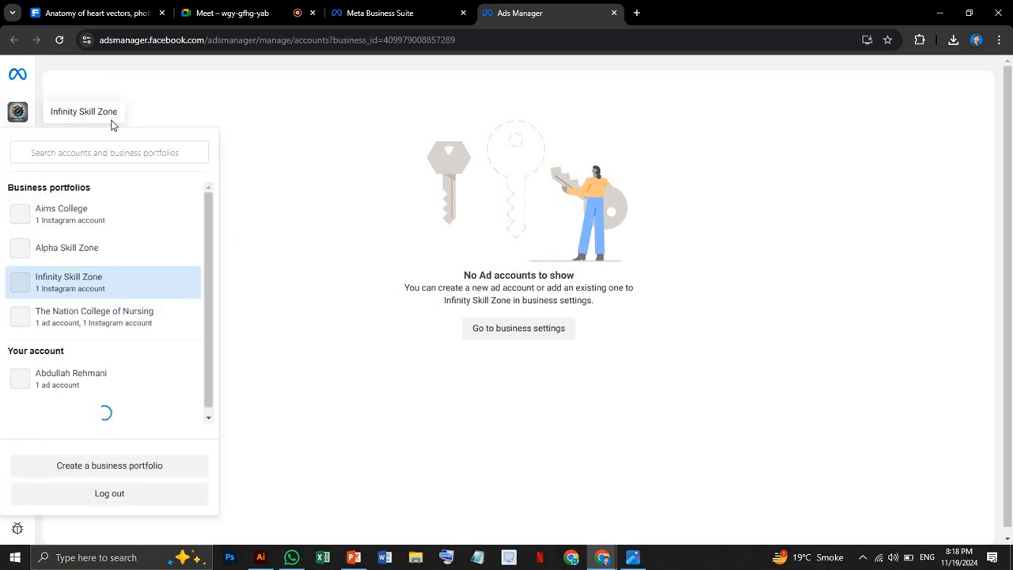
click(302, 160)
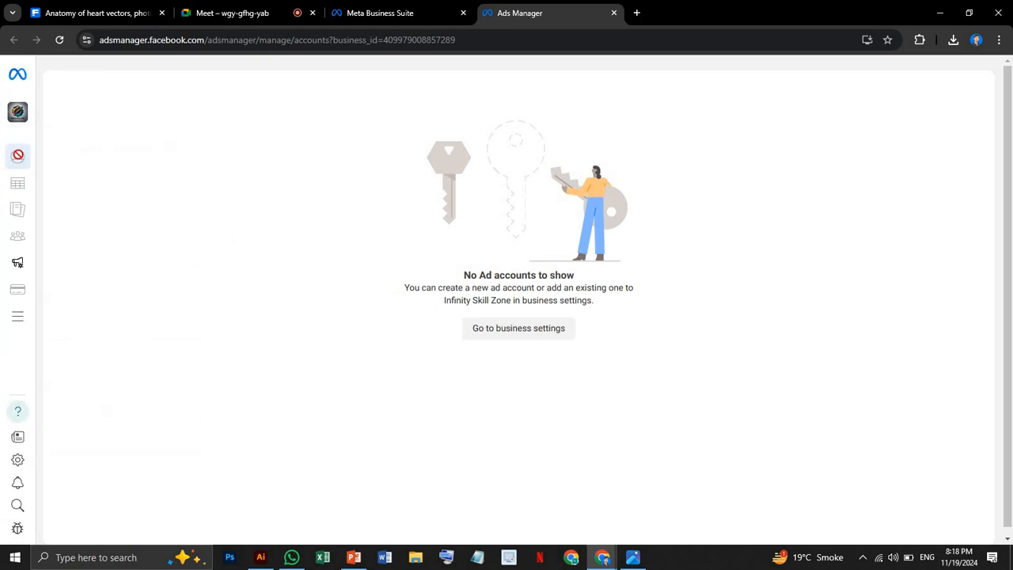
mouse_move(19, 155)
click(165, 118)
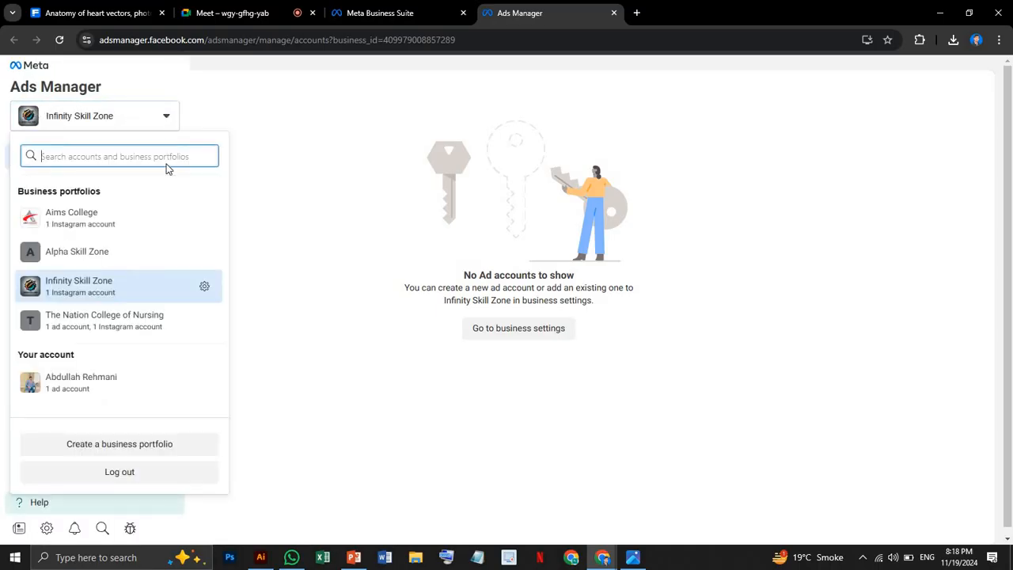
click(150, 321)
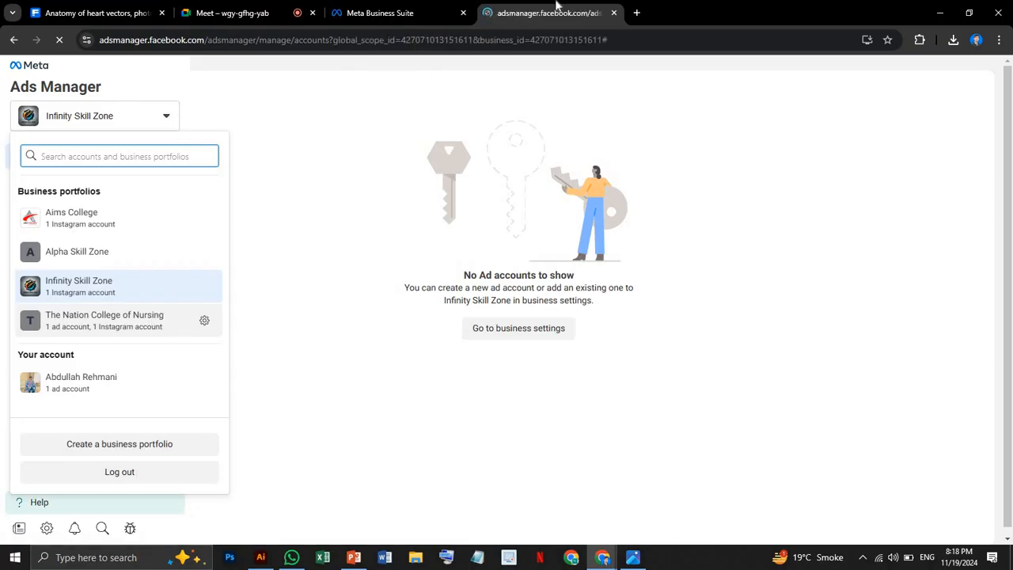
click(613, 13)
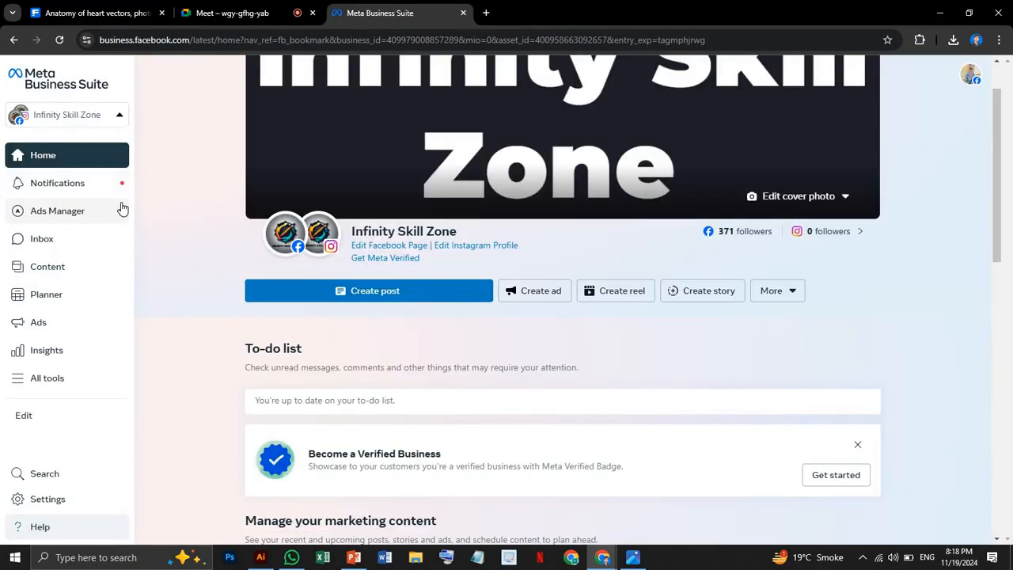
Open the Infinity Skill Zone inbox and view the second conversation in the full message list.
mouse_move(123, 210)
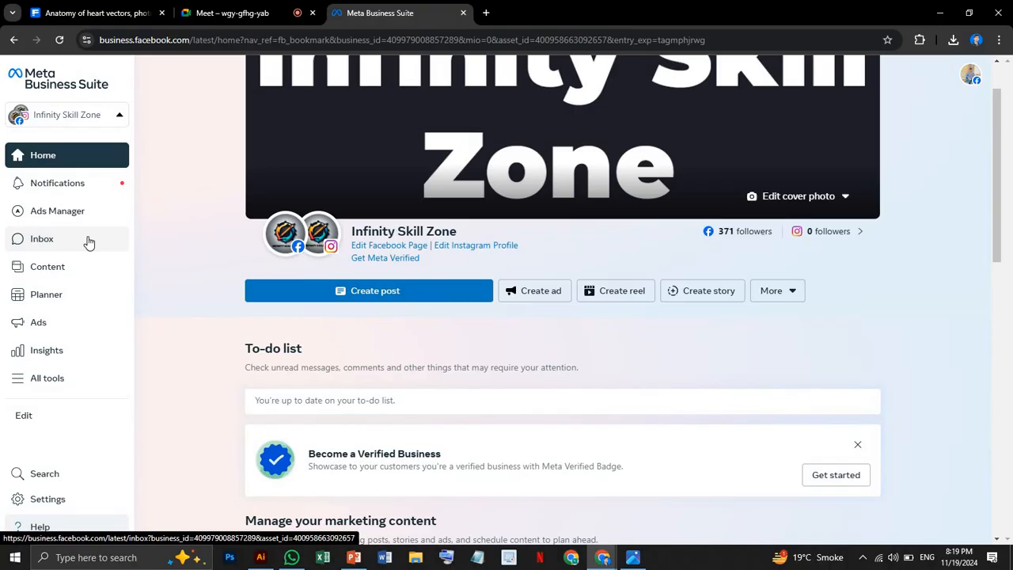
click(60, 241)
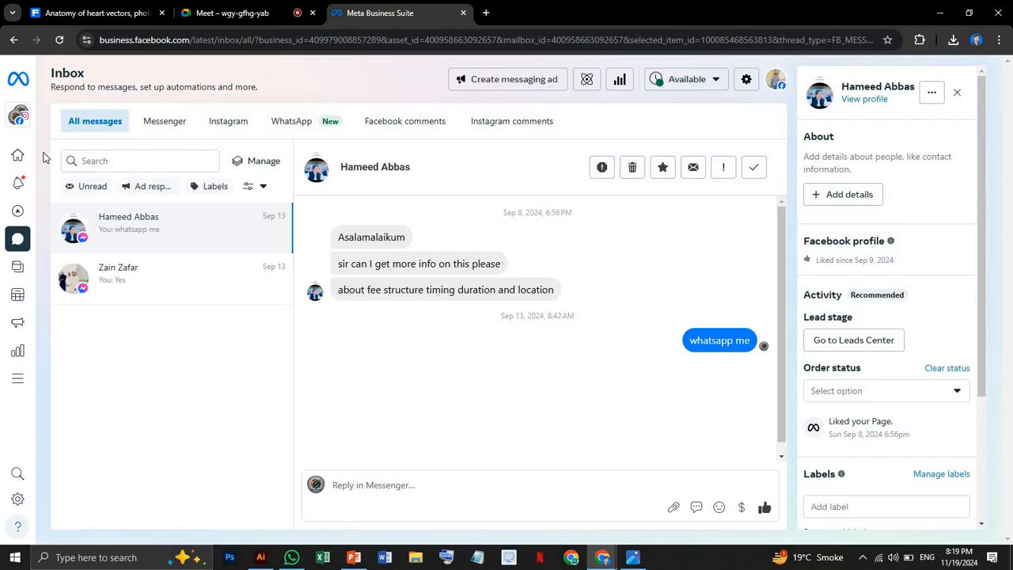
mouse_move(28, 127)
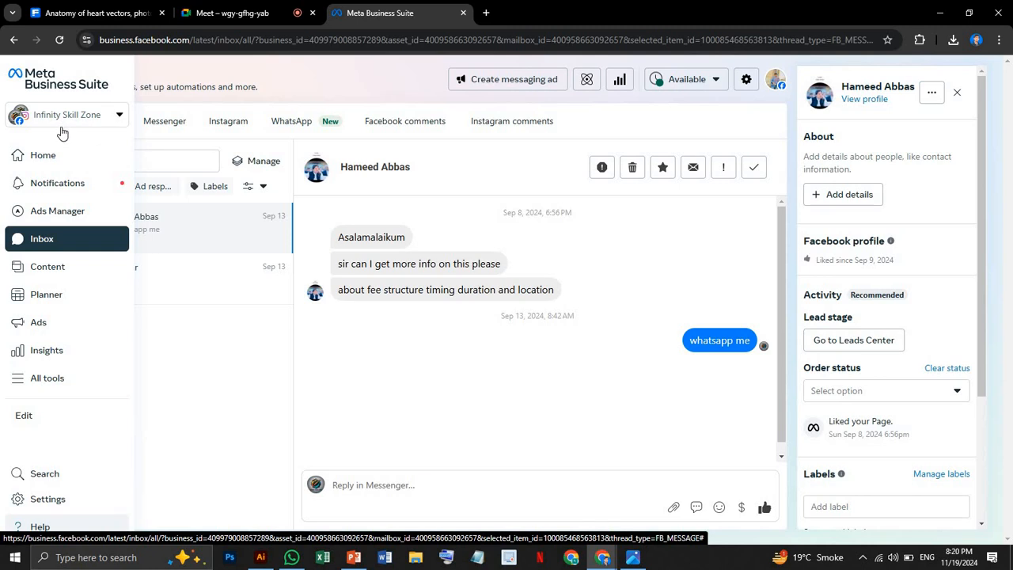
click(187, 272)
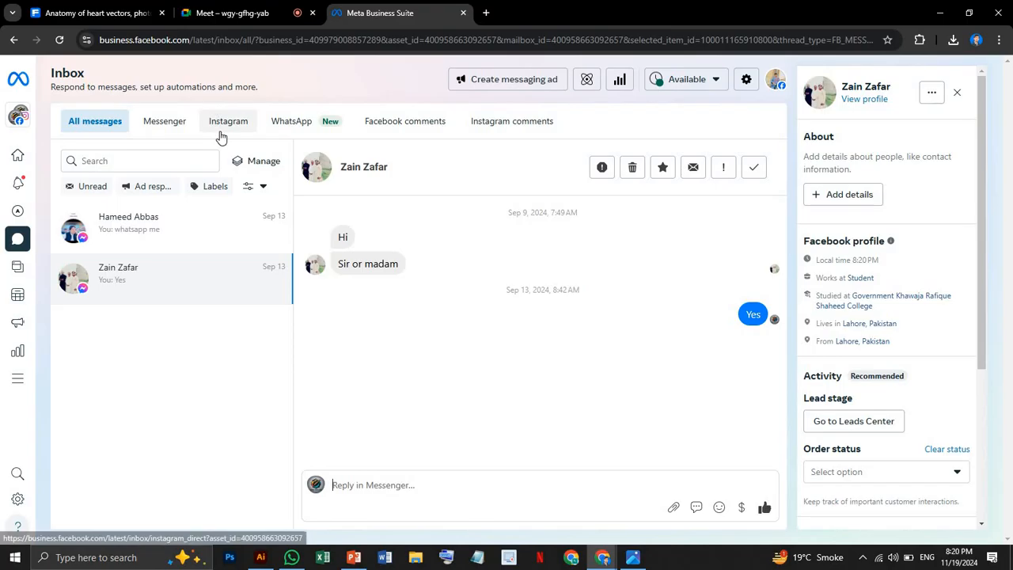
View the inbox's WhatsApp section, start its setup to inspect the phone number form, and close the form without entering a number.
click(301, 140)
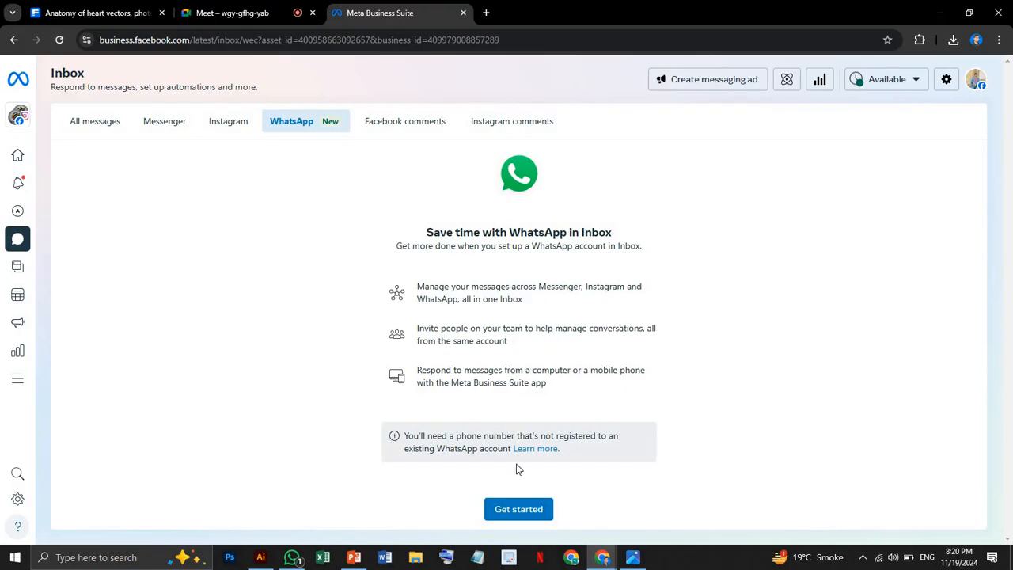
click(519, 512)
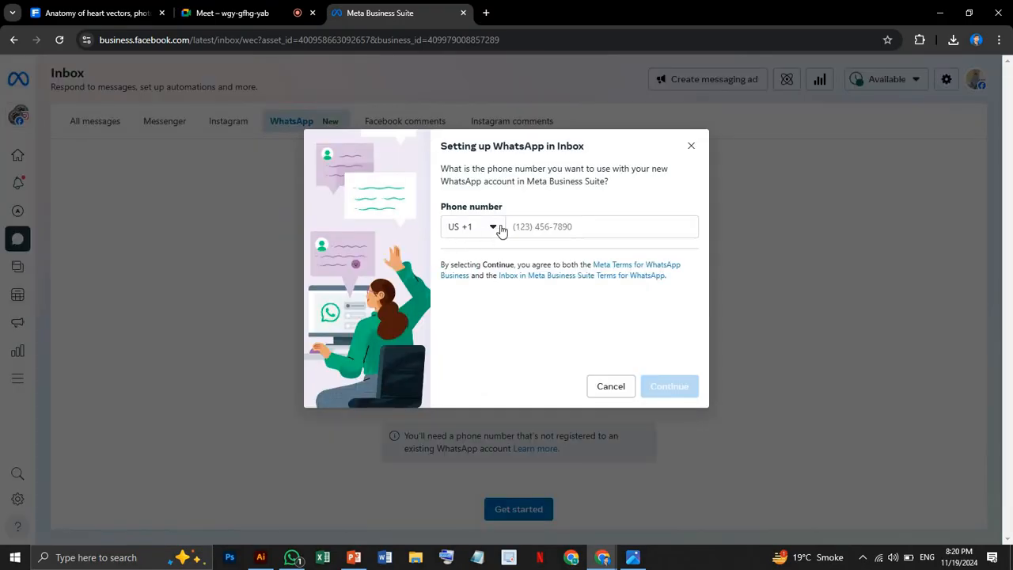
click(529, 229)
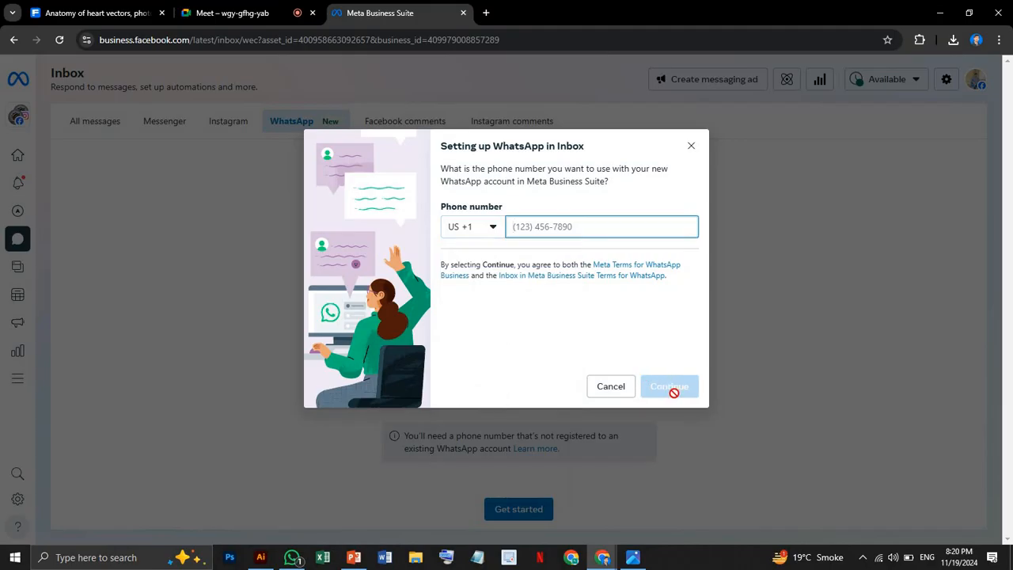
click(692, 147)
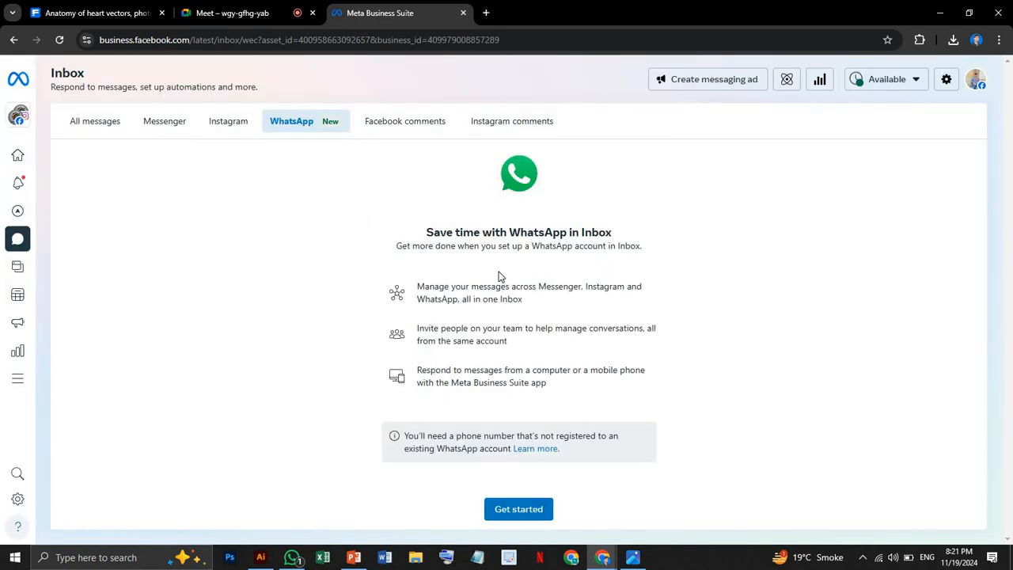
Return to all inbox messages and view the Instagram and WhatsApp message sections.
click(14, 251)
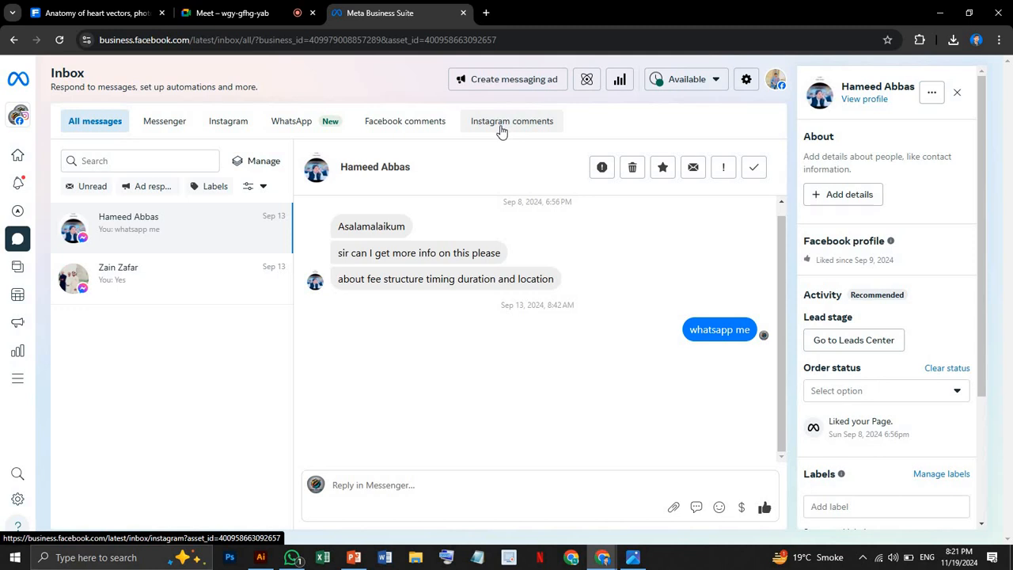
mouse_move(23, 240)
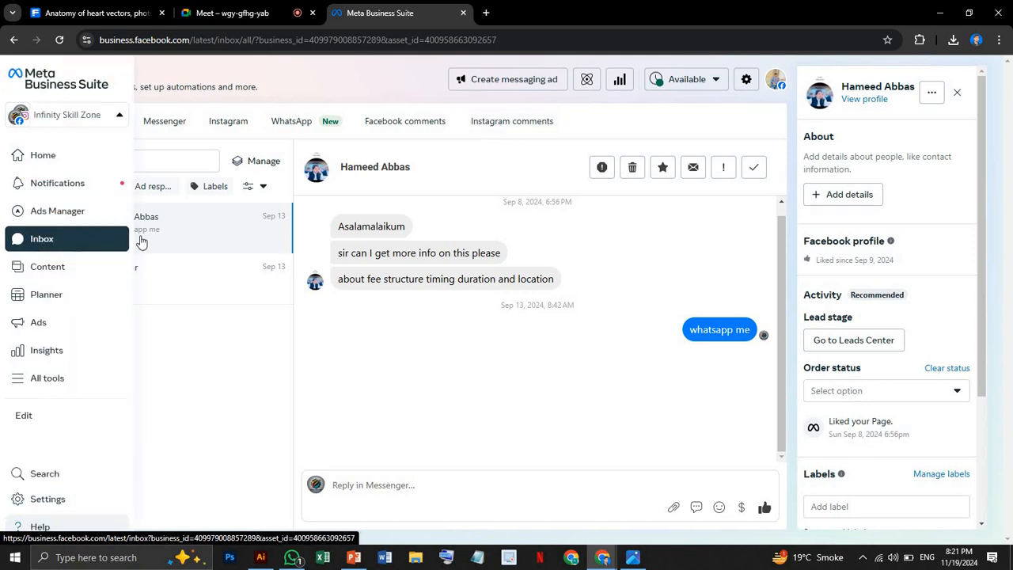
click(219, 120)
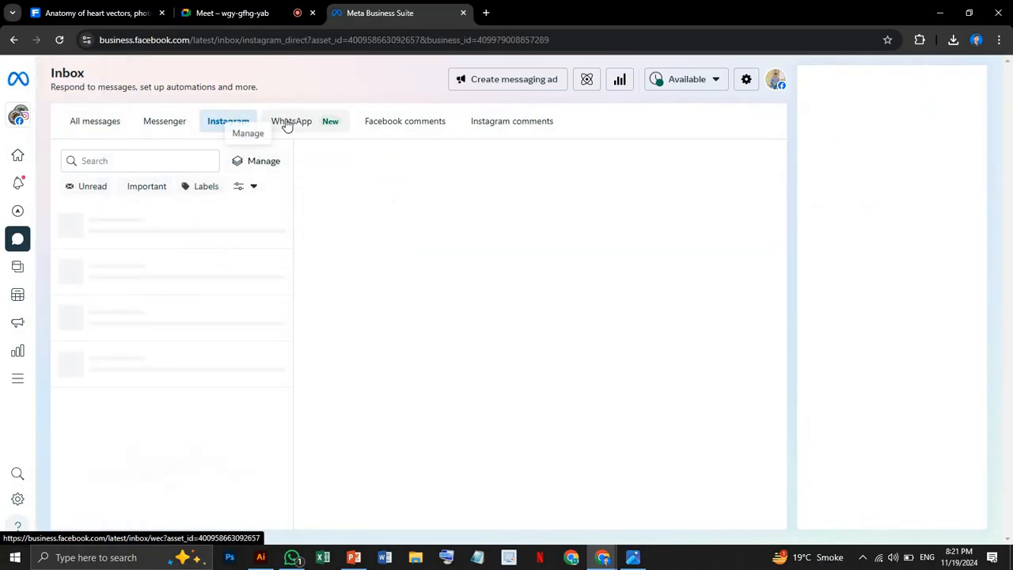
click(287, 125)
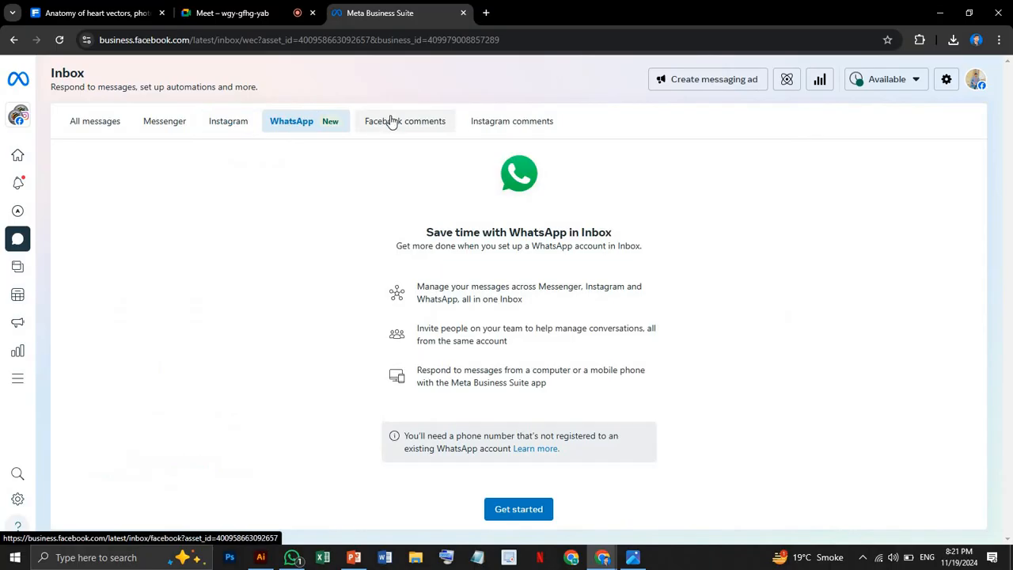
View the Facebook comments in the inbox, filter them by Unread, and clear the filter.
click(390, 121)
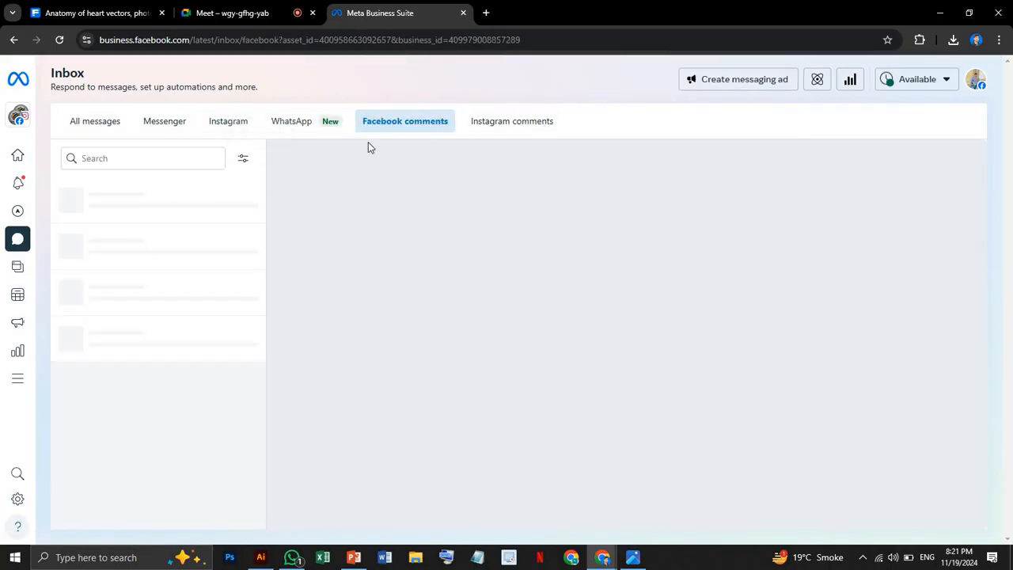
click(245, 165)
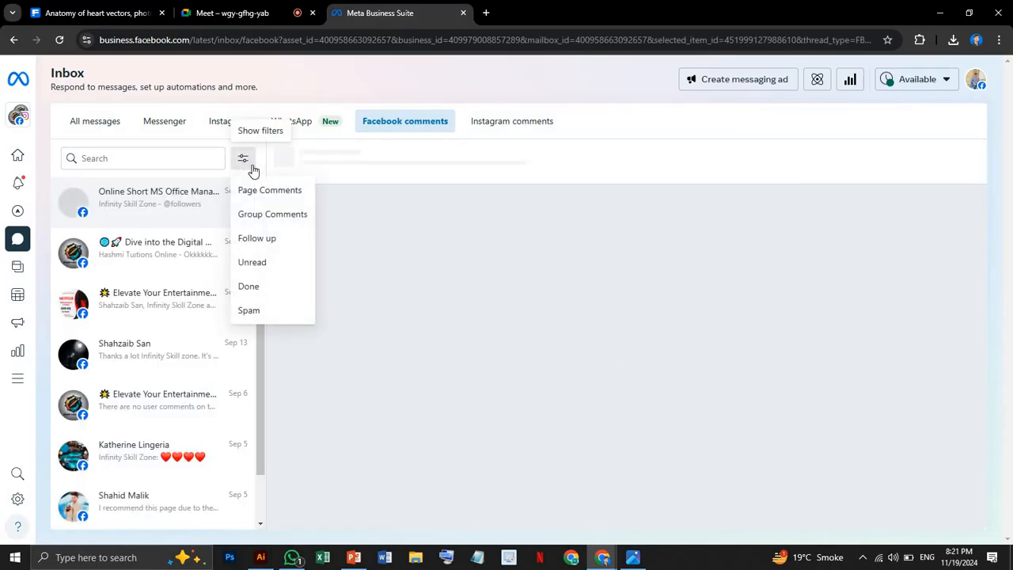
click(254, 264)
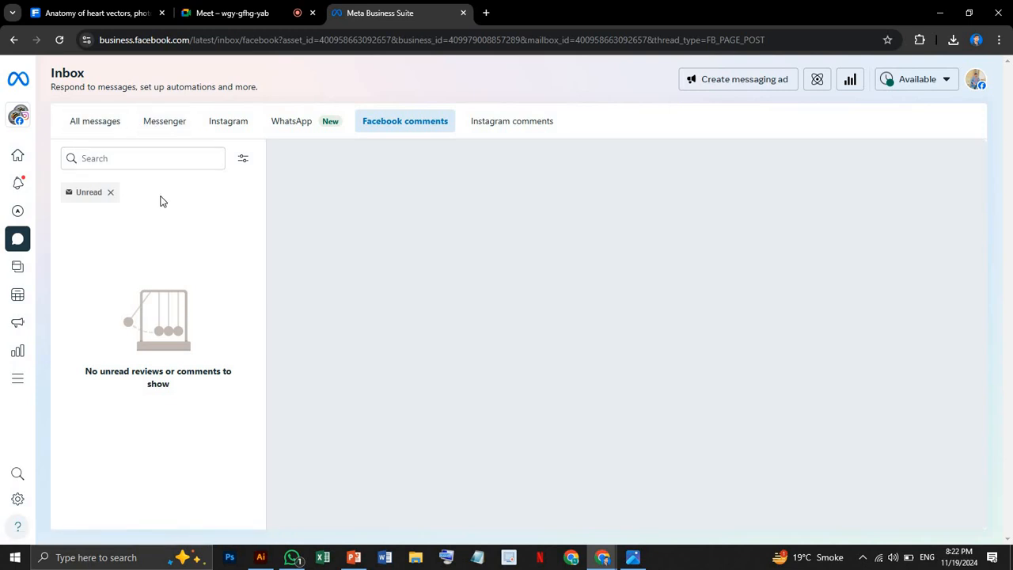
click(112, 194)
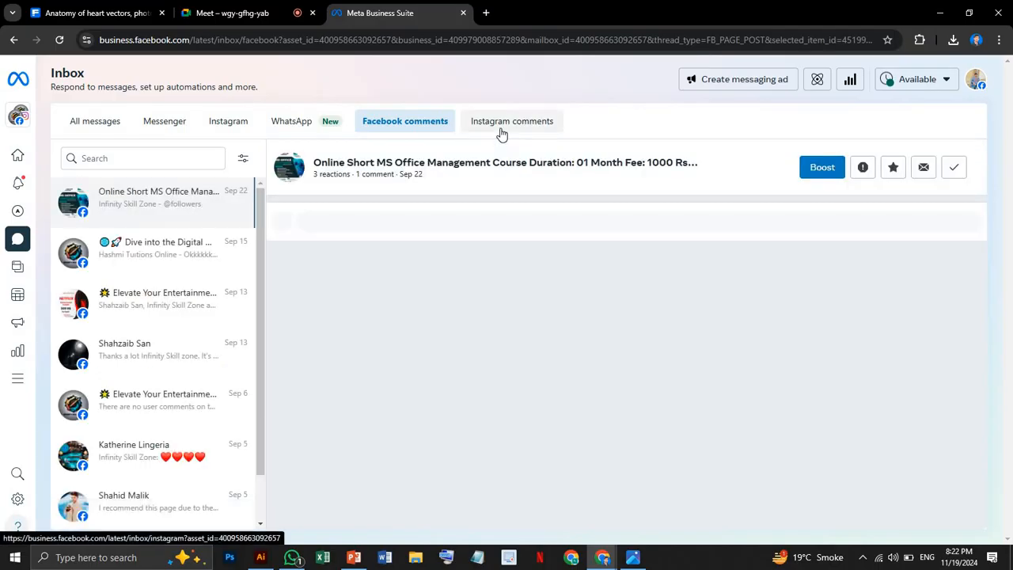
View the Instagram comments in the inbox, check the available filter options, and dismiss them without choosing one.
click(501, 135)
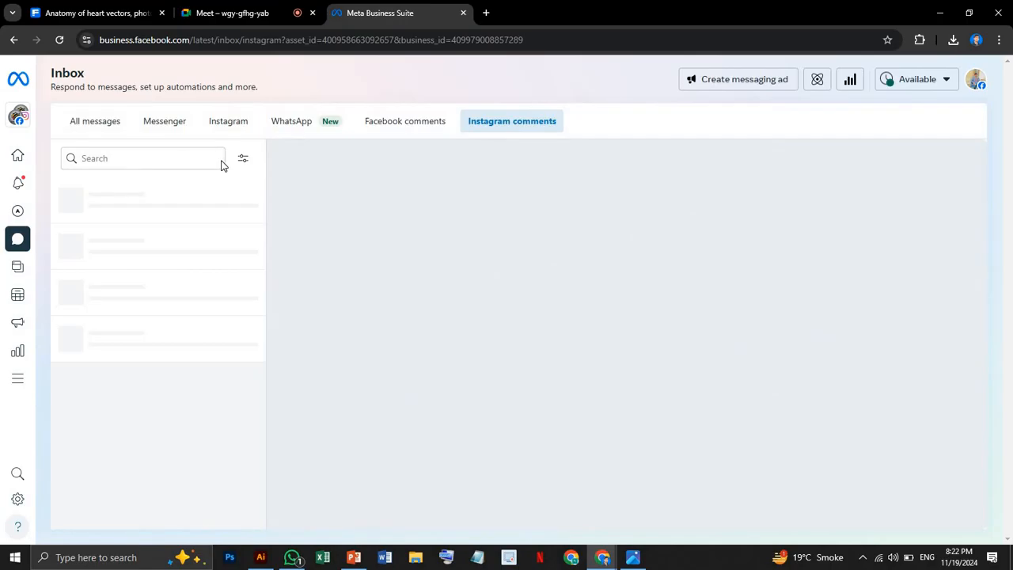
click(244, 162)
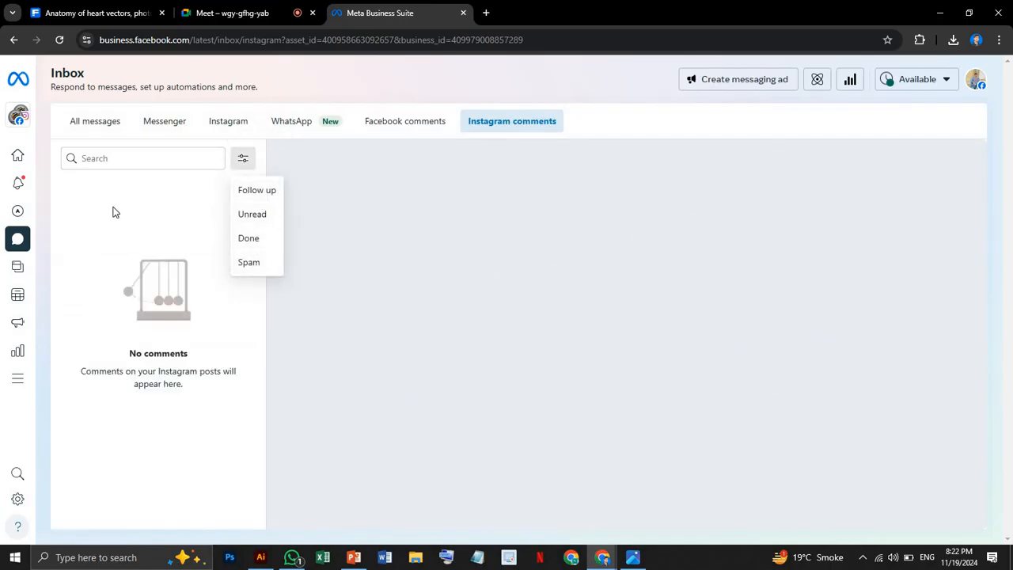
click(208, 240)
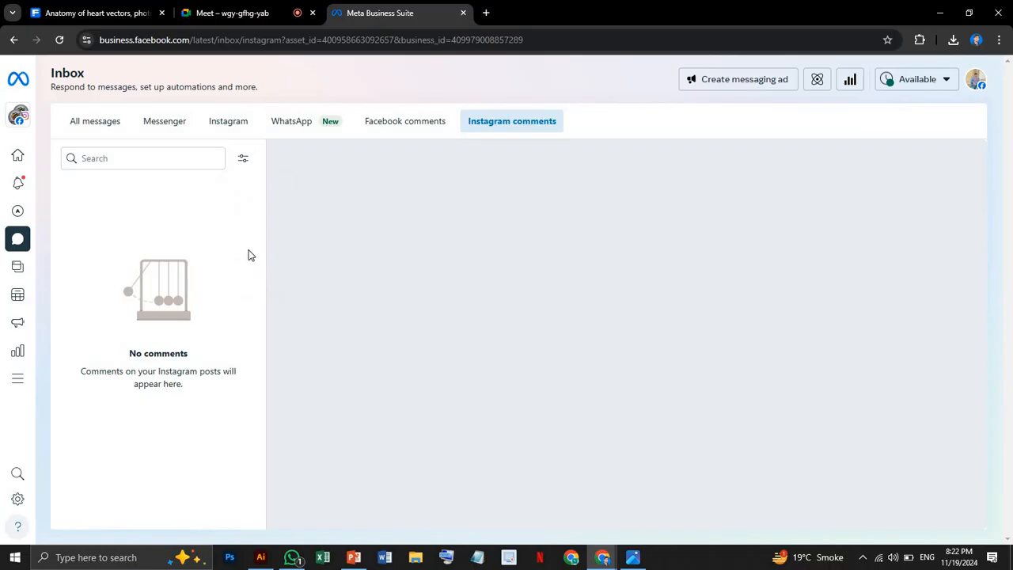
Return to the Facebook comments, look through the list of commented posts, and show the comment filter options.
click(357, 130)
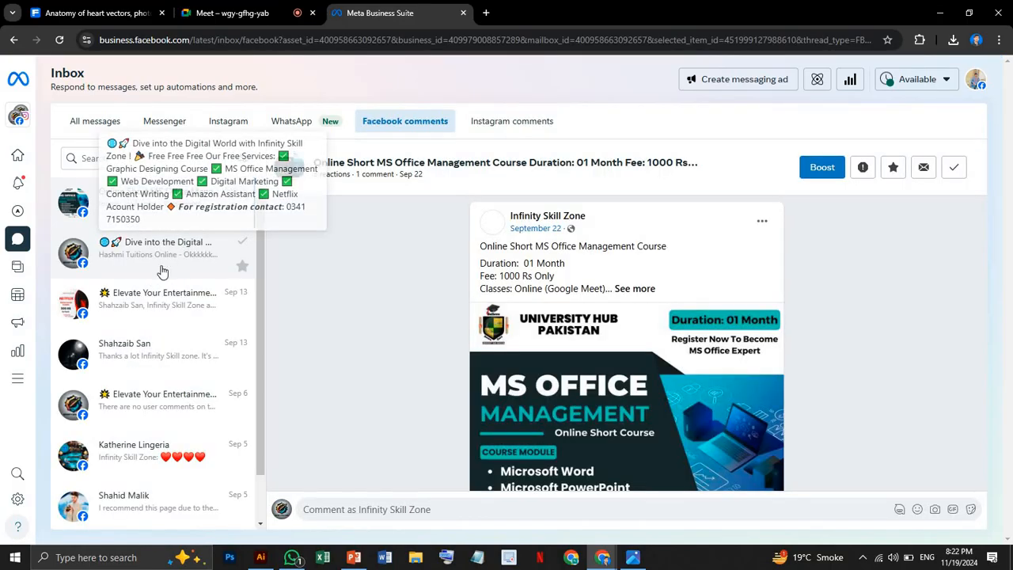
scroll(159, 293, down, 1)
scroll(159, 293, up, 1)
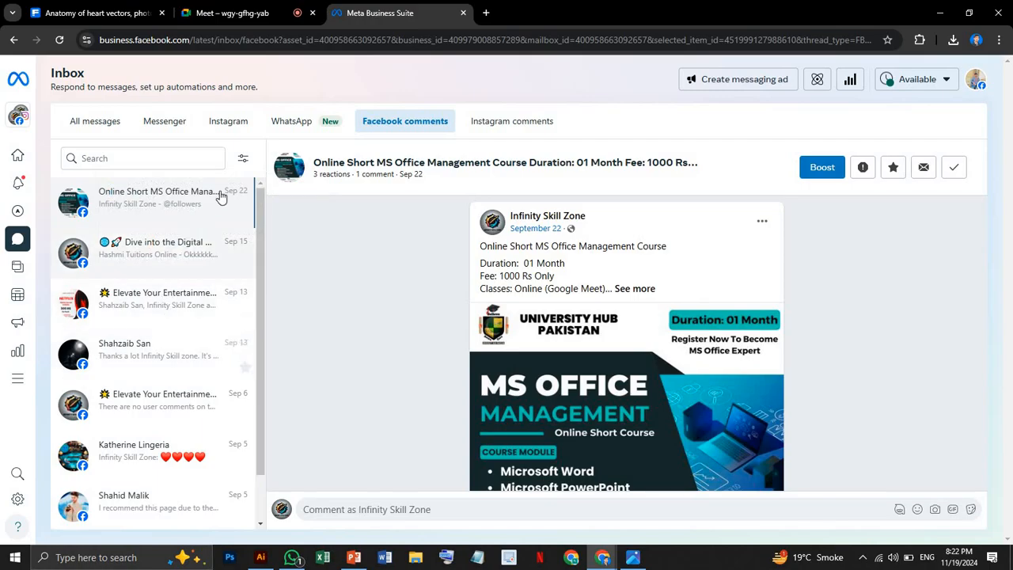
click(242, 158)
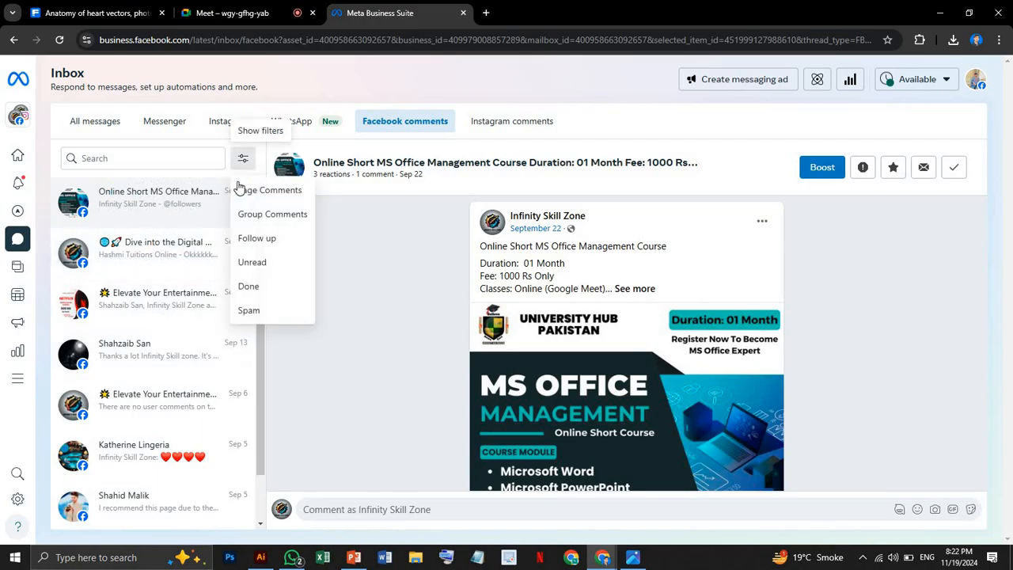
Filter the Facebook comments by Follow up and clear the filter again.
click(273, 240)
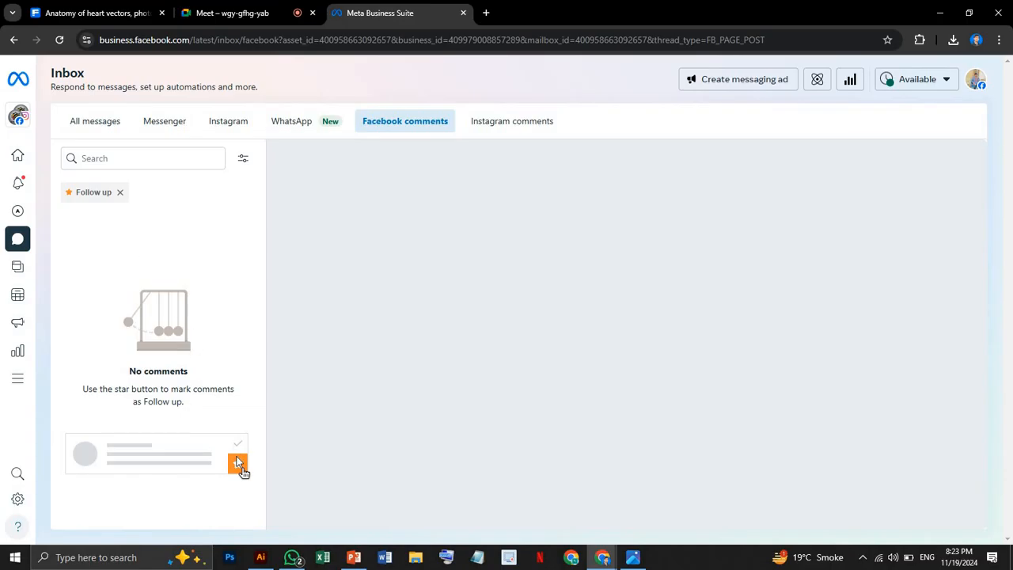
click(120, 193)
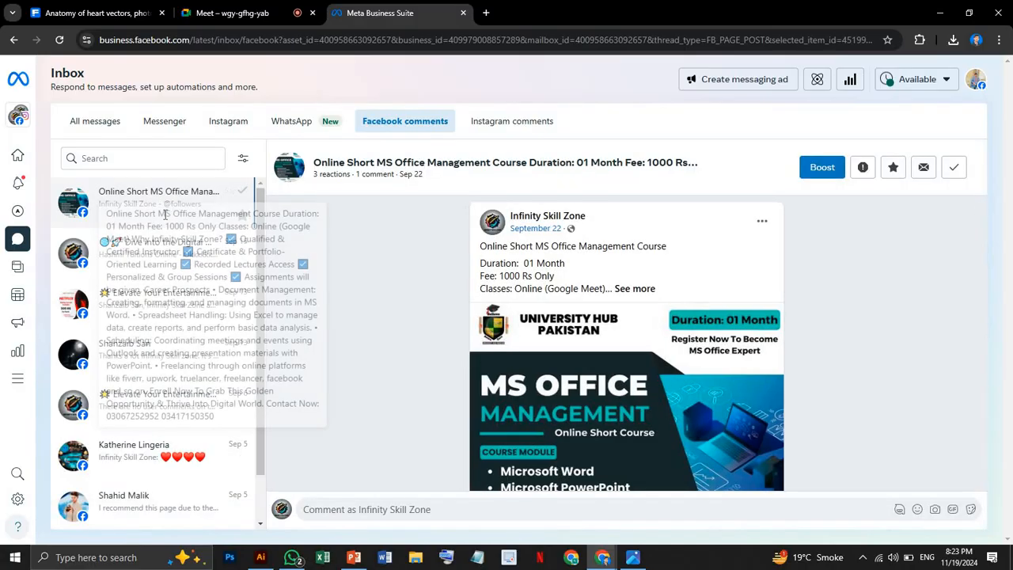
Move the Facebook comment beginning "Thanks a lot Infinity Skill zone" to Done.
scroll(131, 289, down, 1)
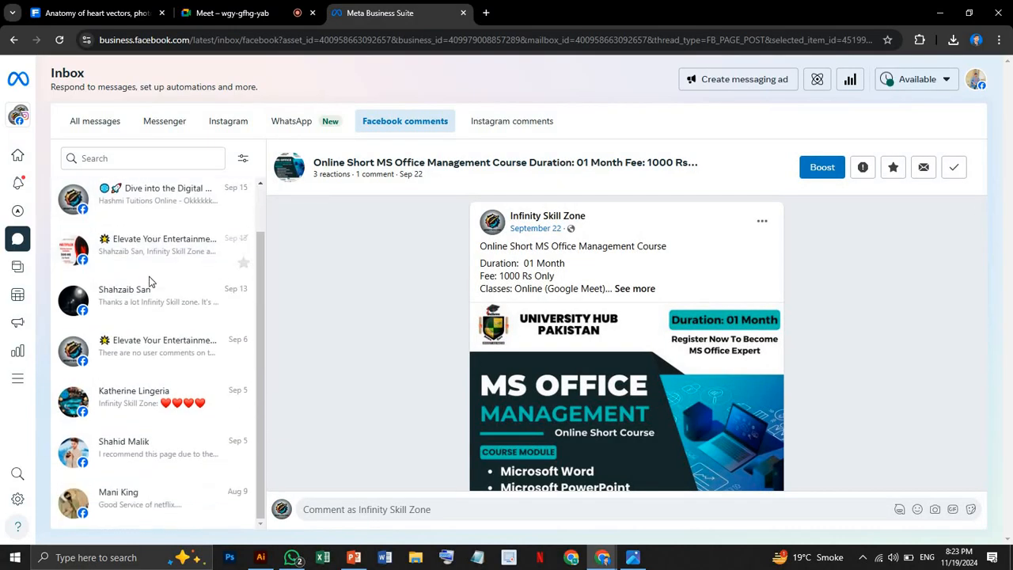
click(242, 310)
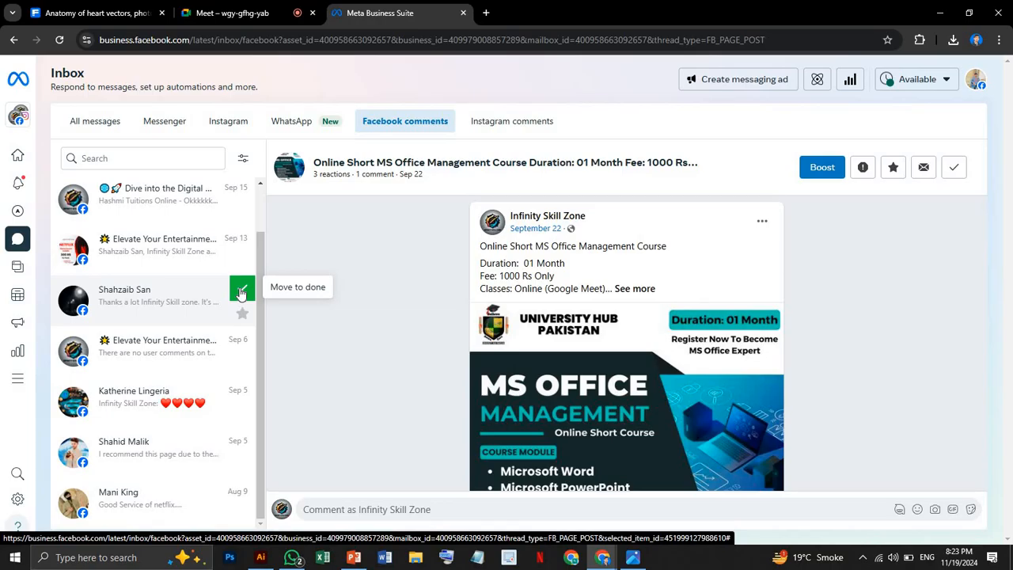
click(241, 292)
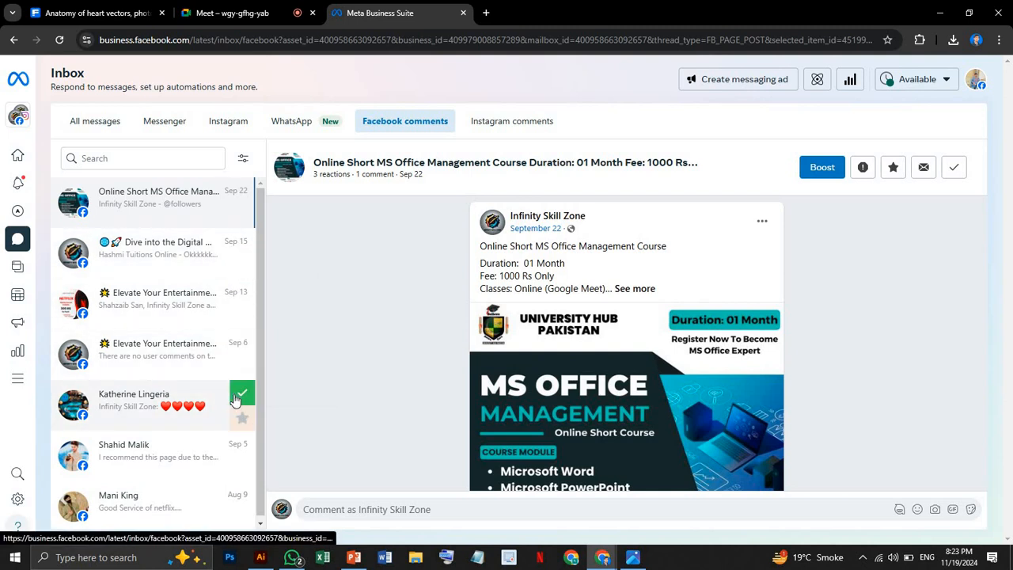
Mark the September 5 Facebook comment thread with the four red hearts as Follow up and check the comment filter options.
scroll(221, 377, down, 1)
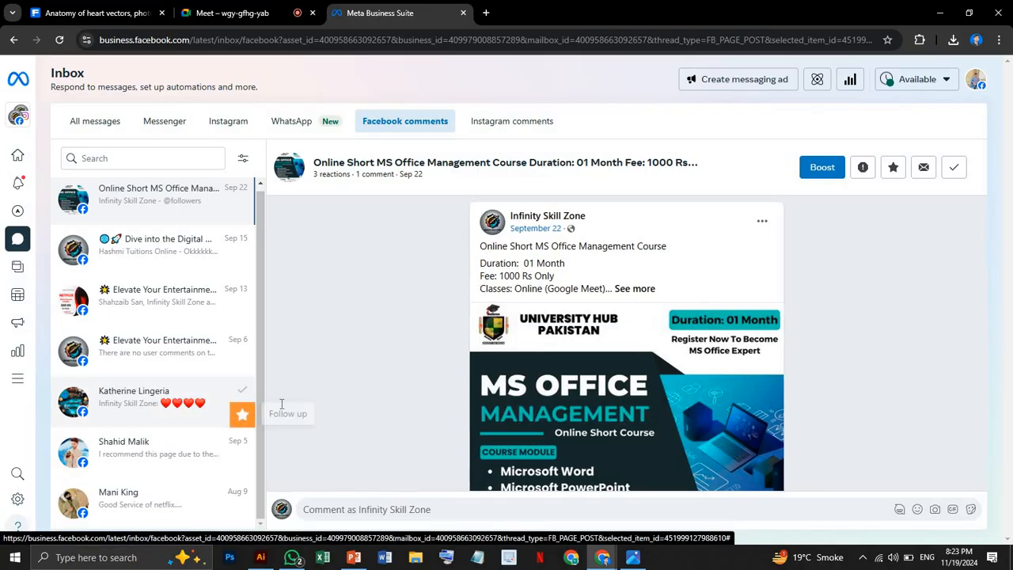
click(241, 417)
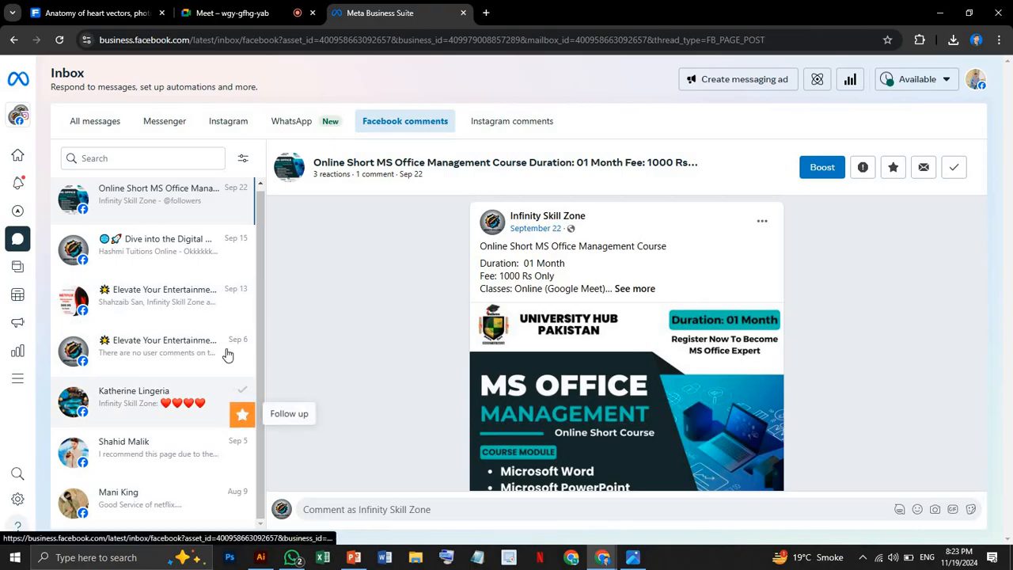
click(242, 158)
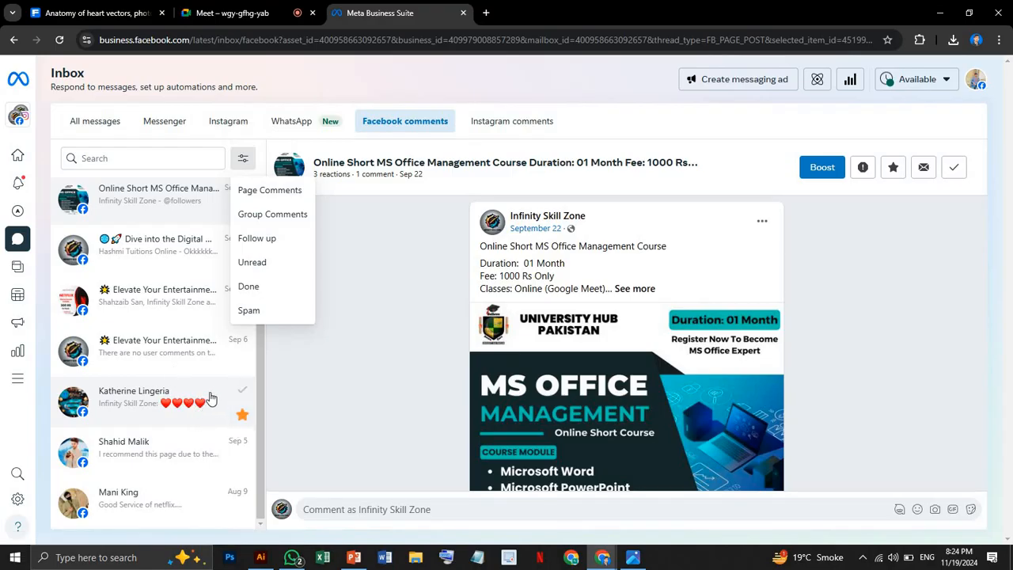
click(254, 262)
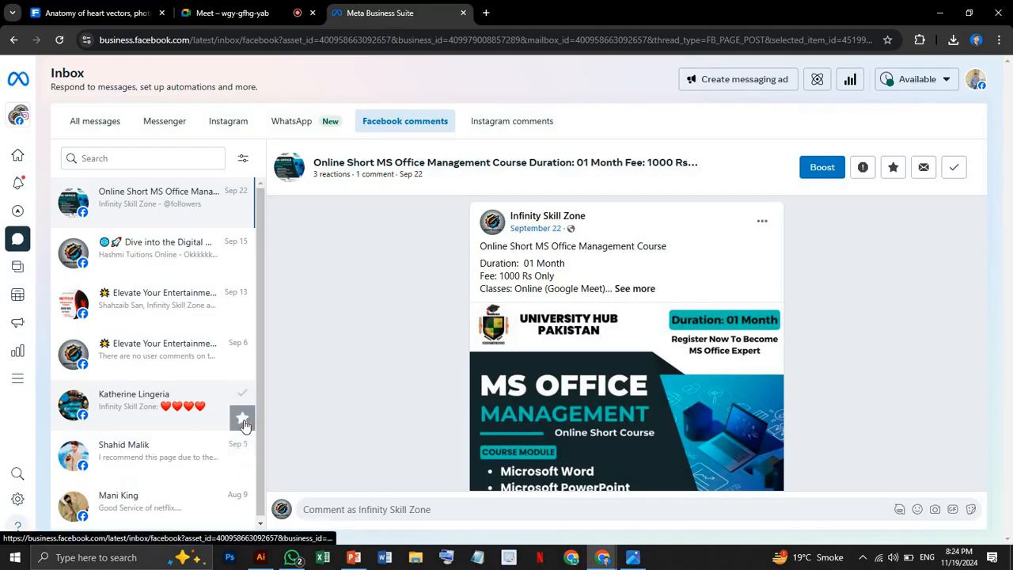
click(242, 420)
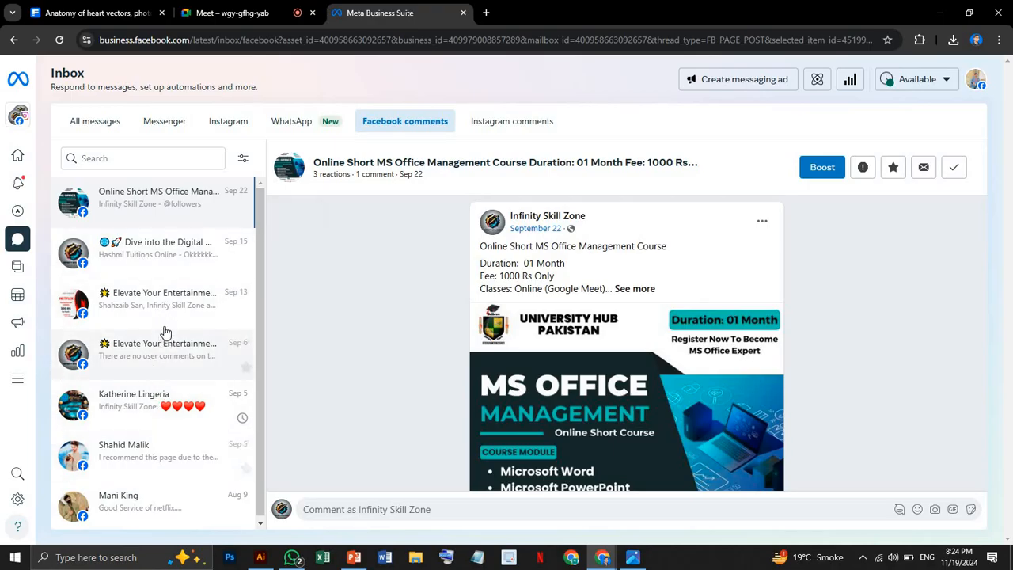
Open the "Dive into the Digital World" post and view the comment below it.
click(171, 237)
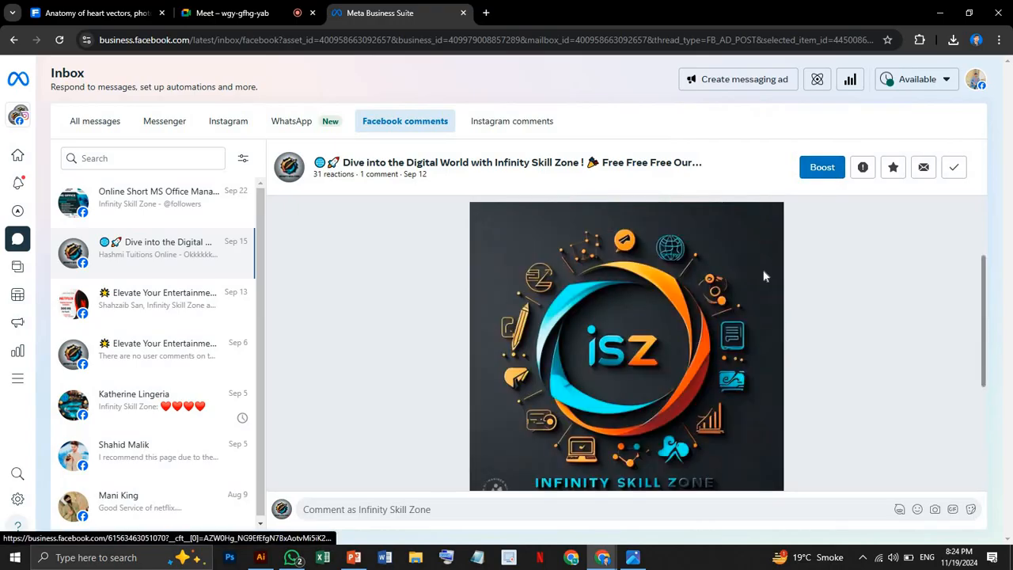
scroll(765, 275, down, 5)
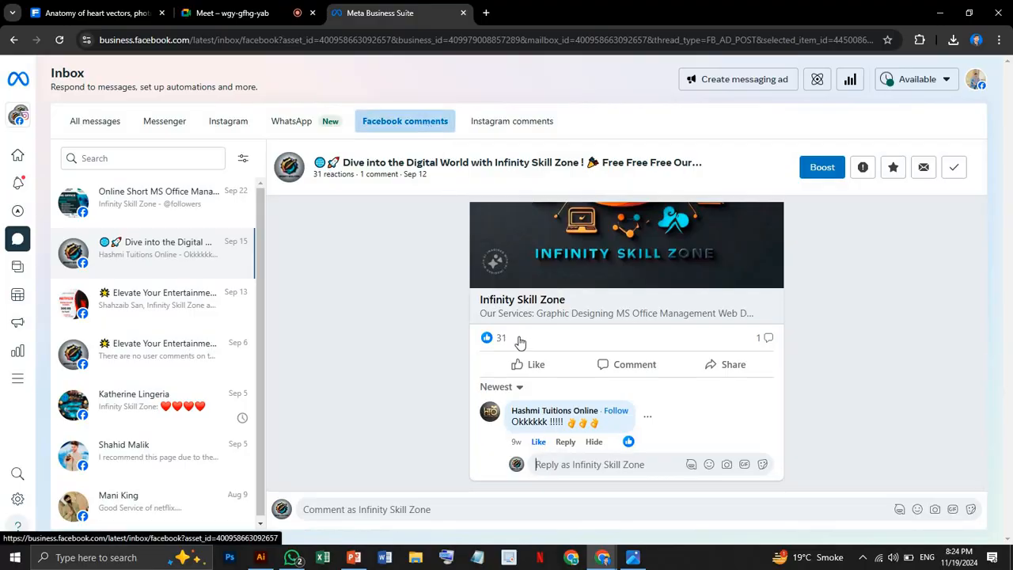
Return to all messages with bulk conversation management turned on and look through the available message filters.
click(86, 127)
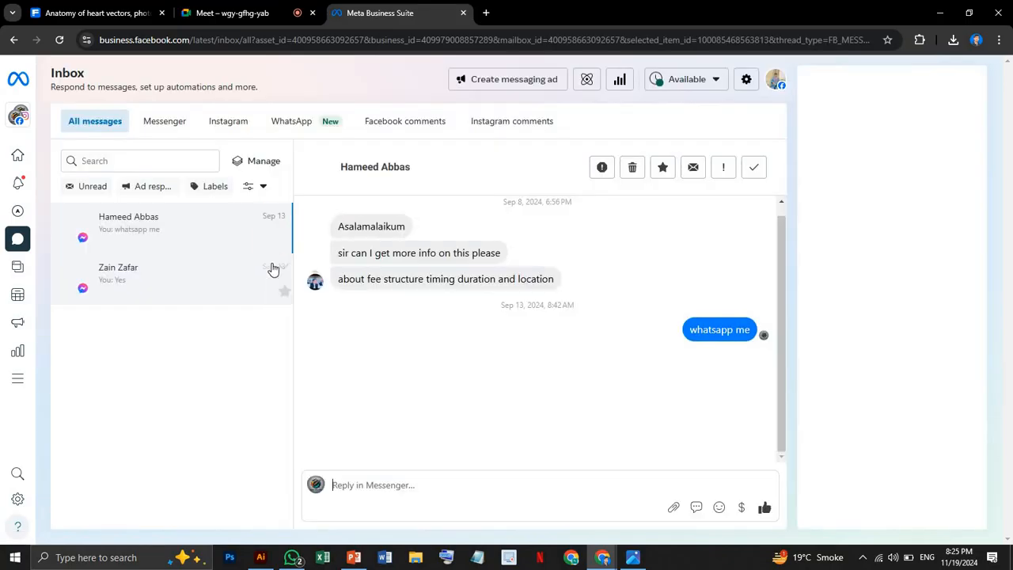
click(251, 162)
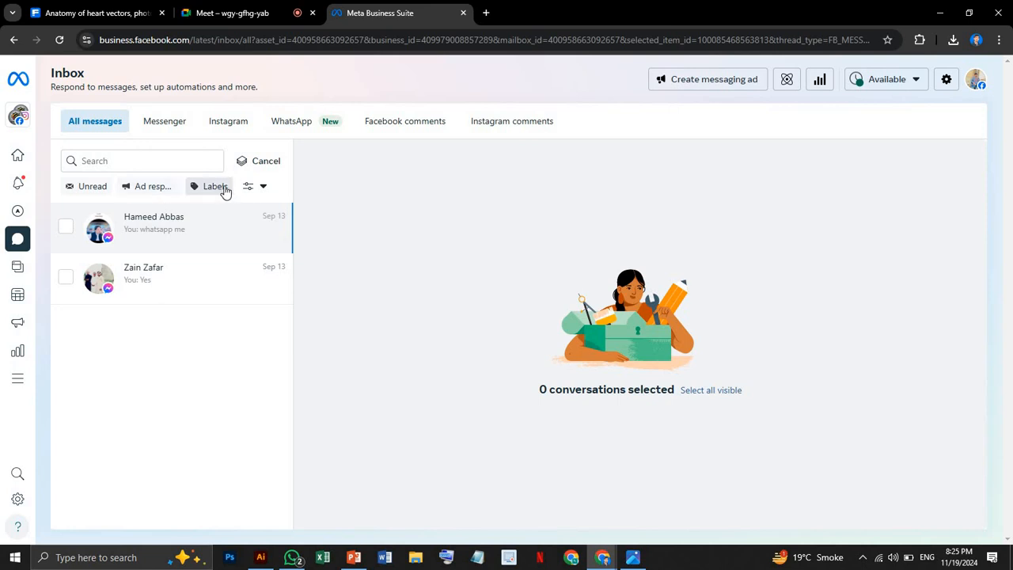
click(262, 190)
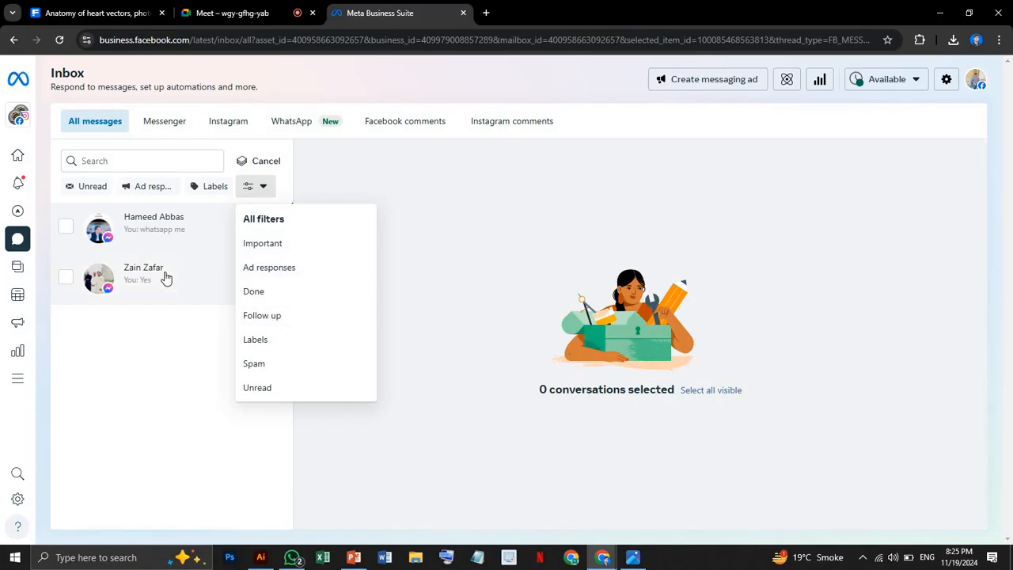
click(208, 281)
click(252, 290)
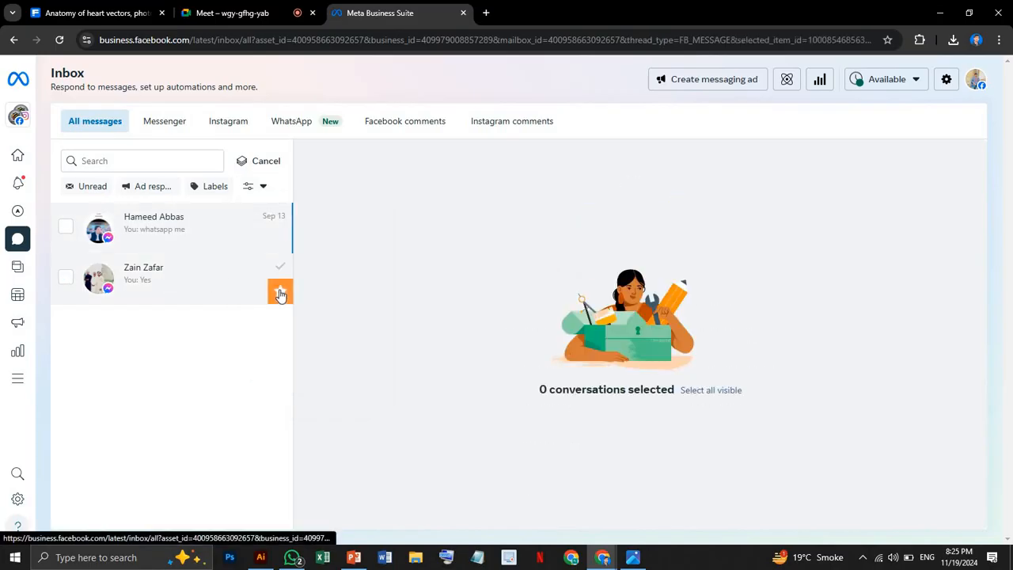
Try out the Follow up filter by marking the second conversation for follow-up, and remove the mark again.
click(279, 292)
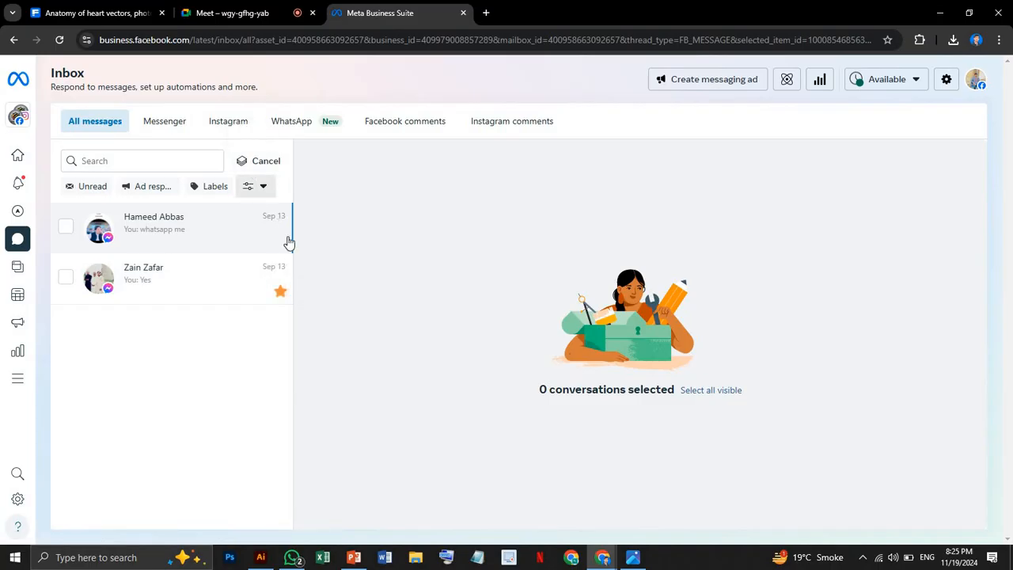
click(258, 188)
click(264, 316)
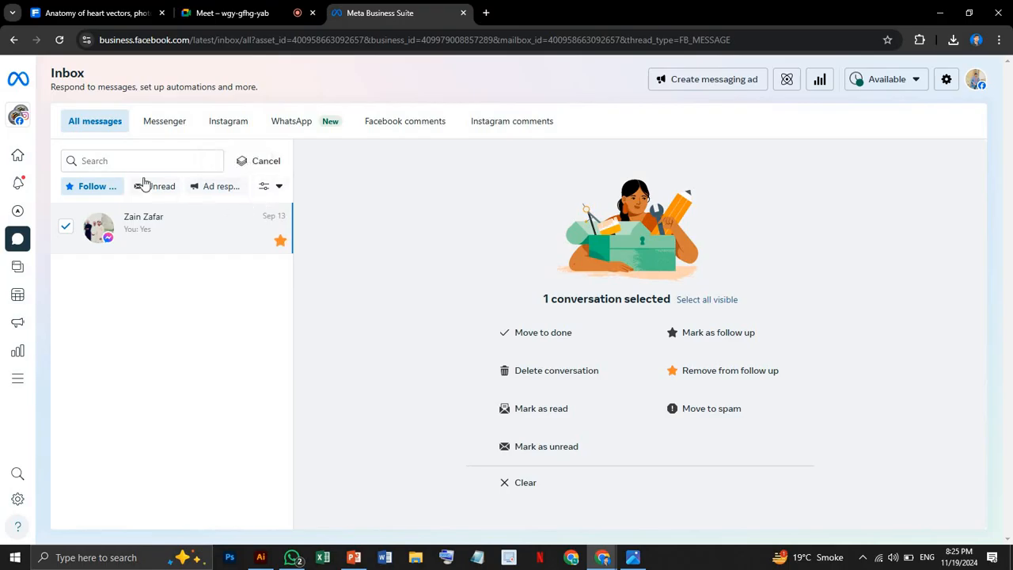
click(279, 241)
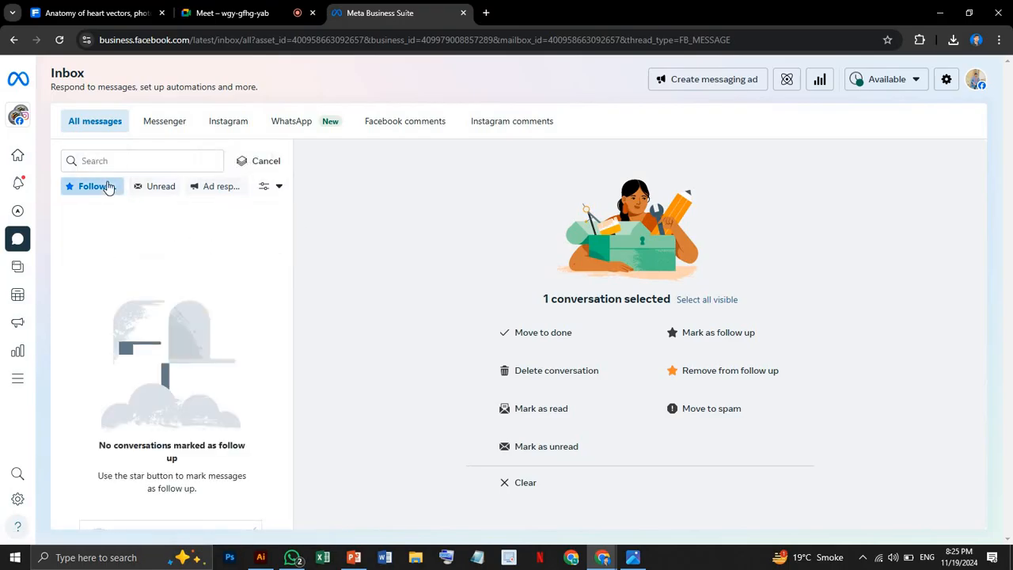
Leave bulk conversation management and clear the Follow up and Unread filters from the message list.
click(270, 189)
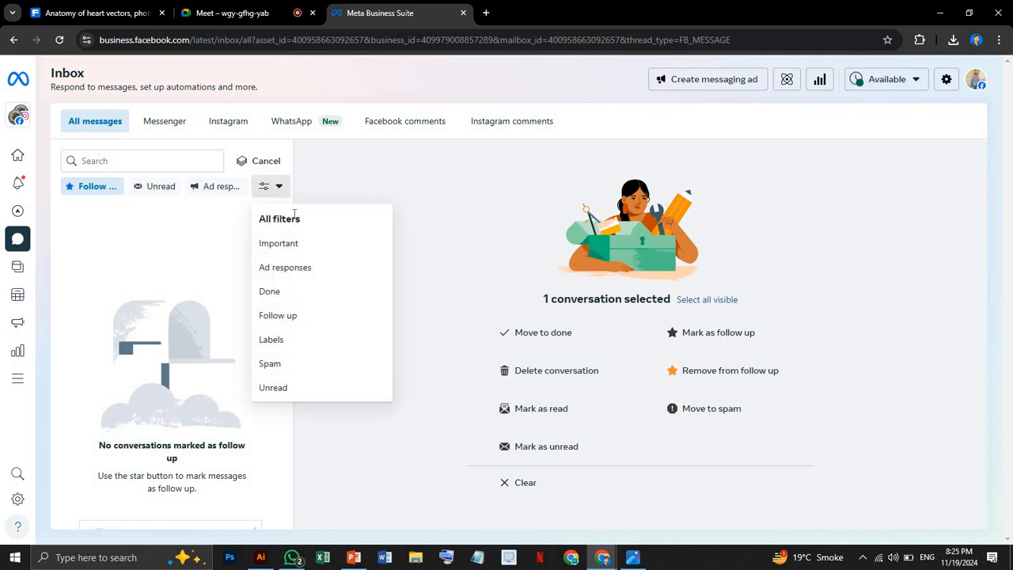
click(258, 161)
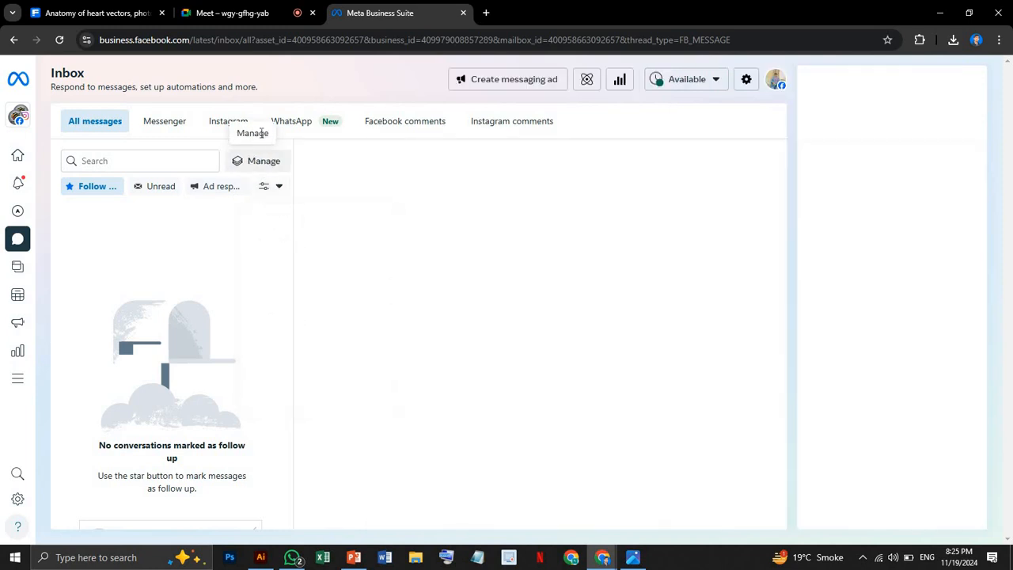
click(87, 192)
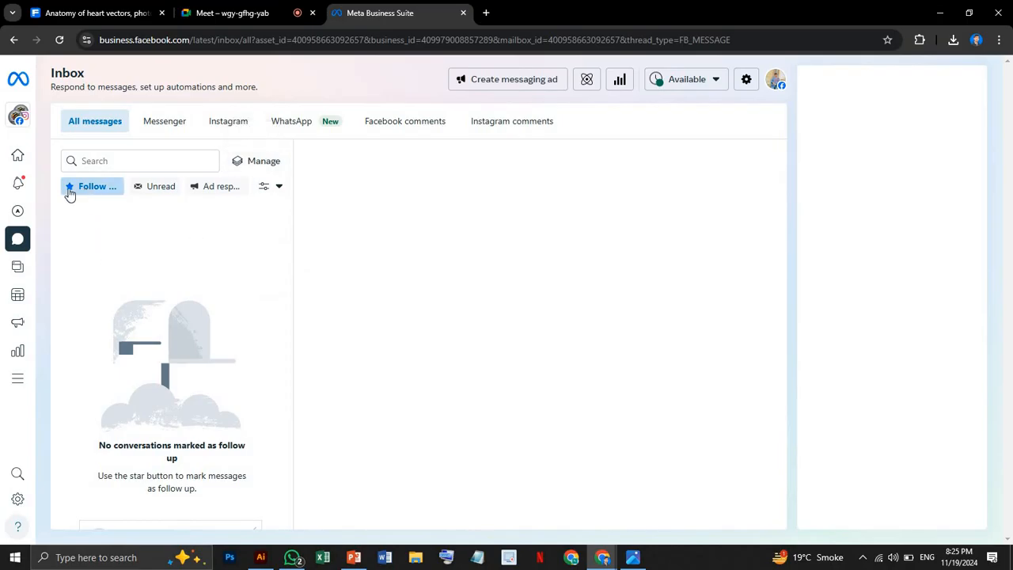
click(82, 193)
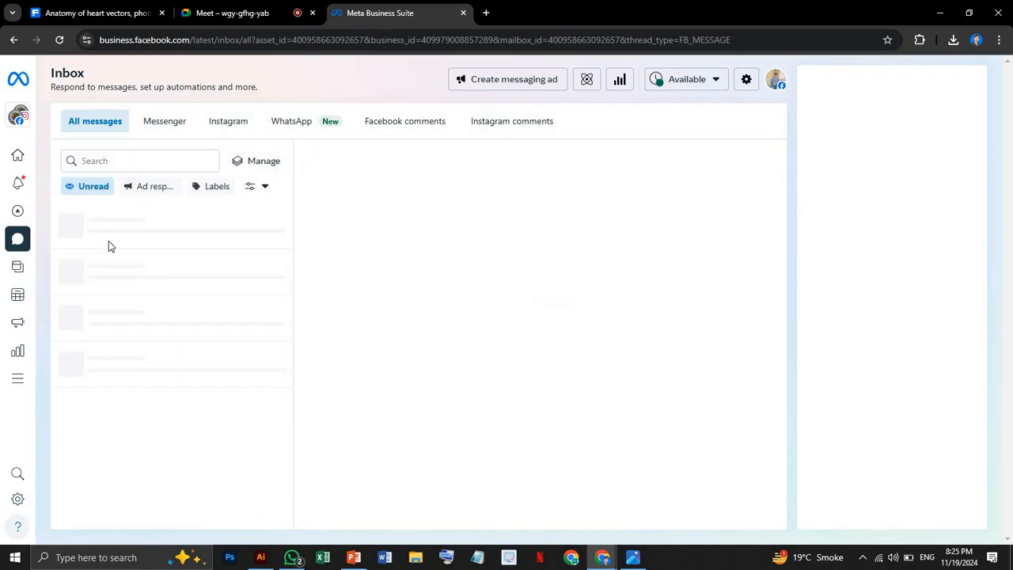
click(91, 190)
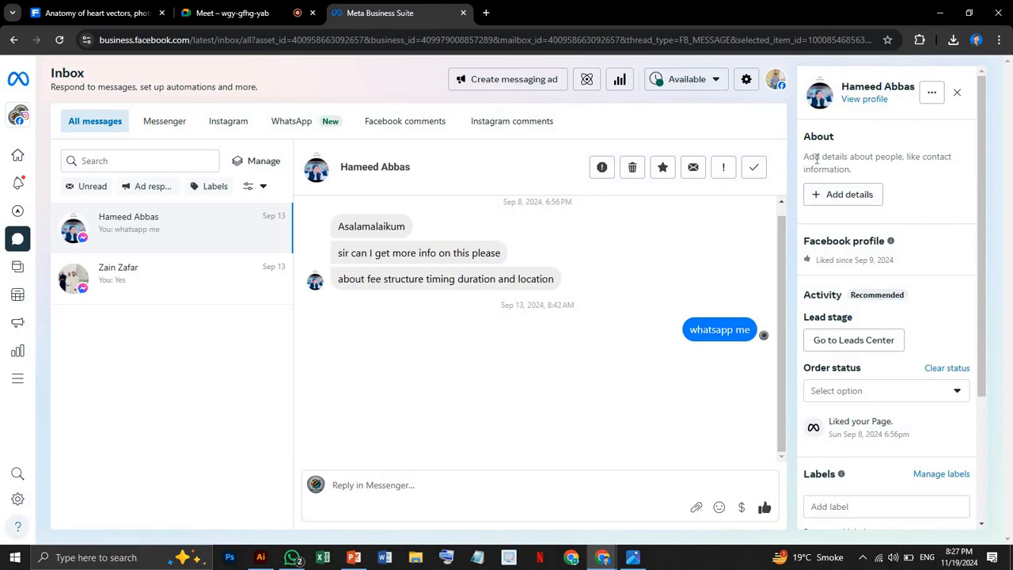
Examine the About and Facebook profile sections in the first conversation's contact details.
drag(815, 156, 877, 181)
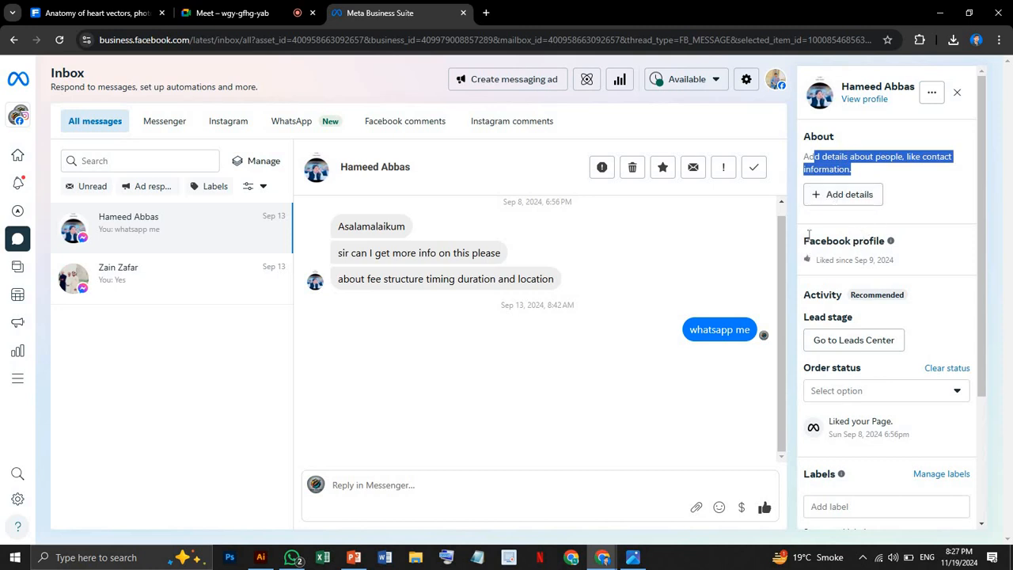
drag(805, 241, 902, 266)
click(839, 309)
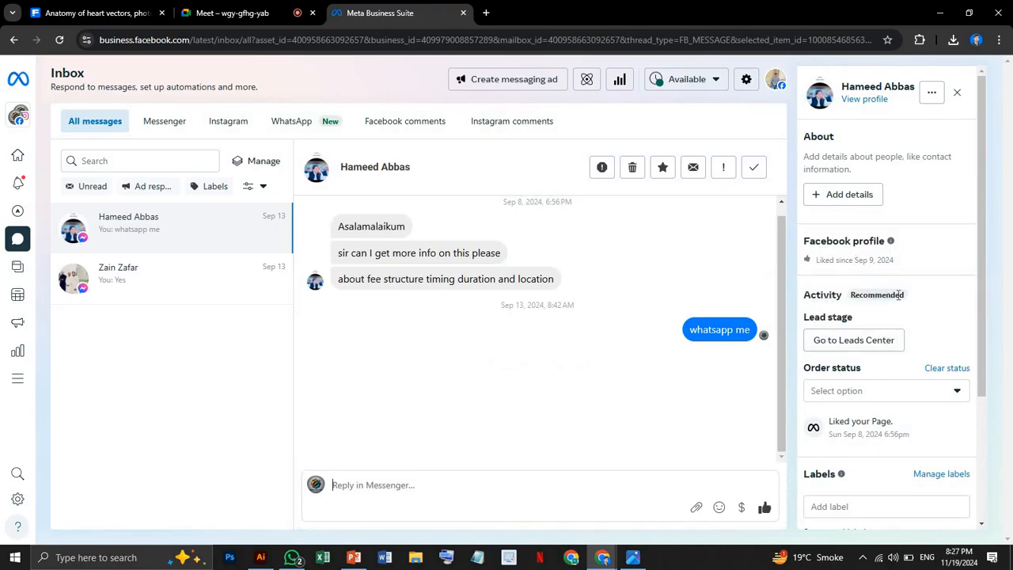
Try to choose an order status and apply the New customer label for the contact, declining the Page Contact Terms of Service.
scroll(908, 415, down, 2)
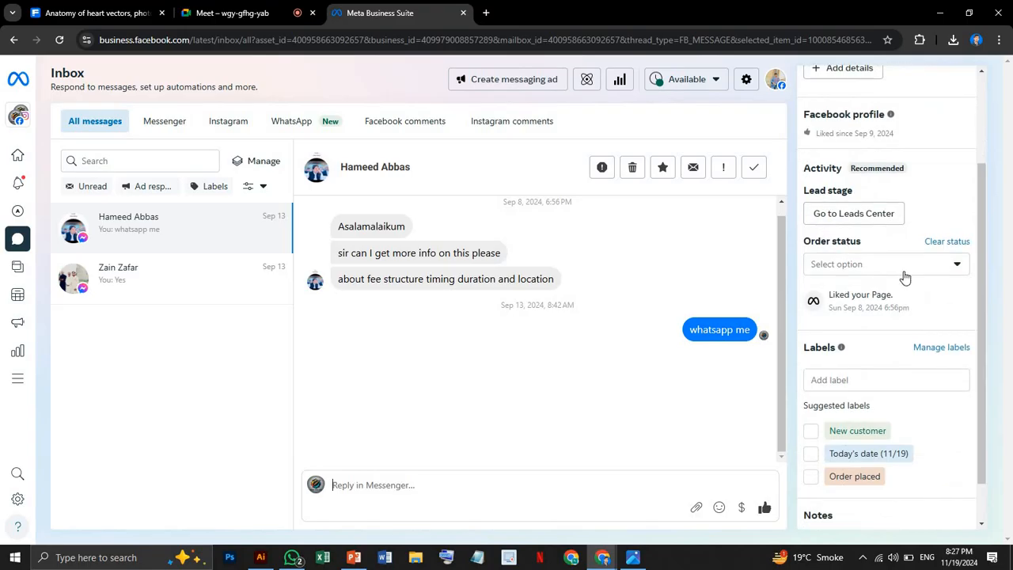
click(932, 266)
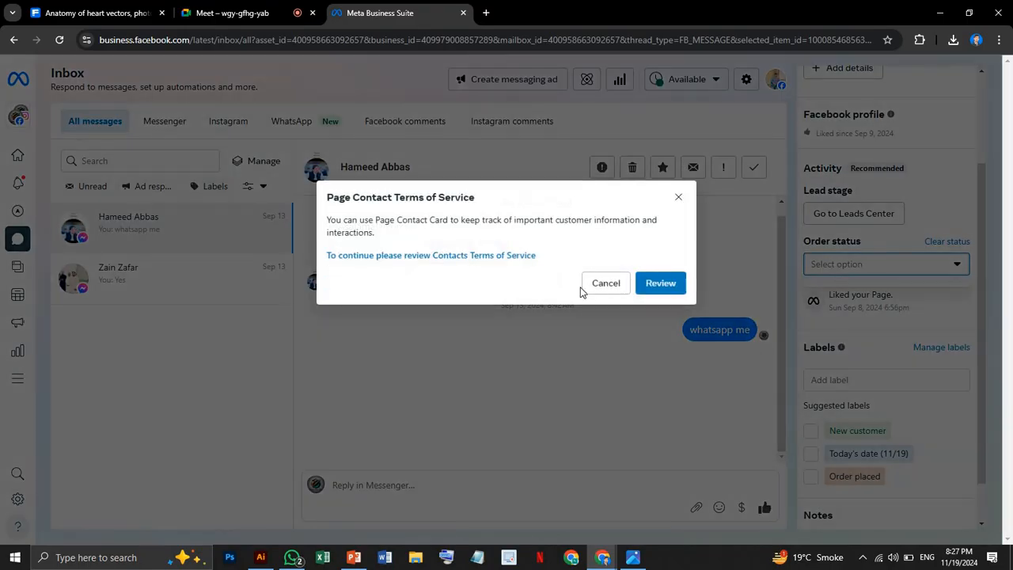
click(605, 287)
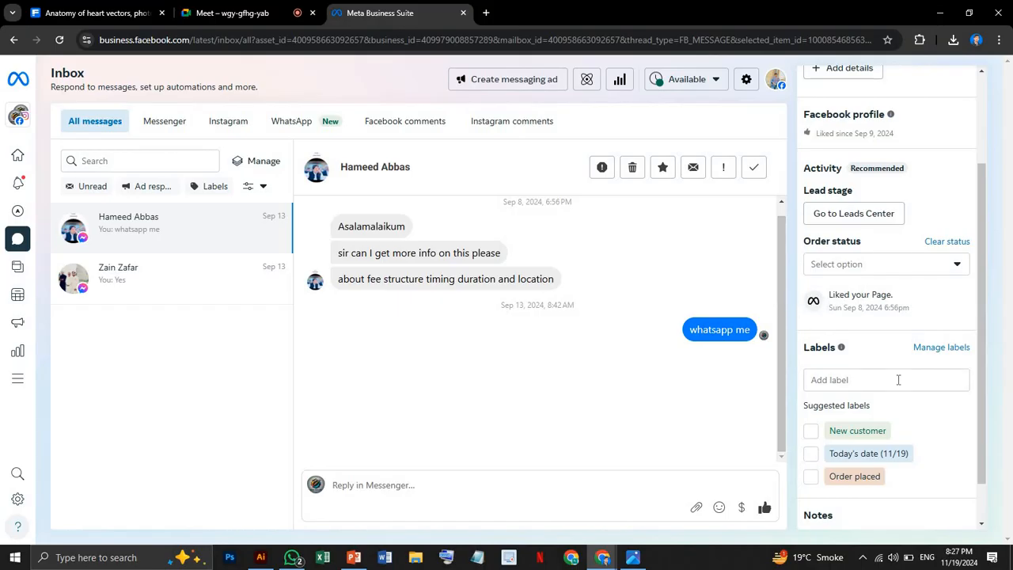
scroll(898, 380, down, 1)
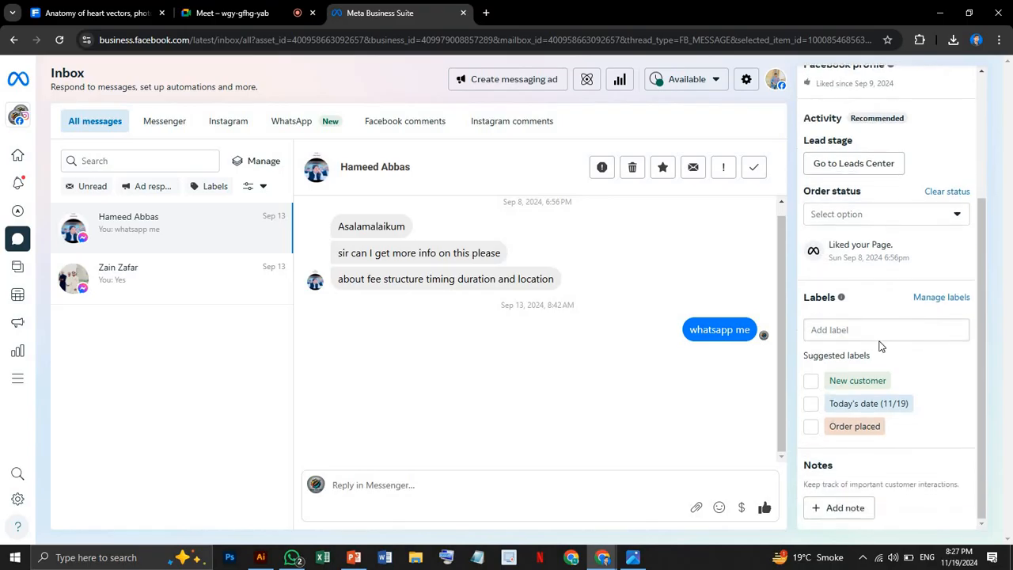
click(811, 381)
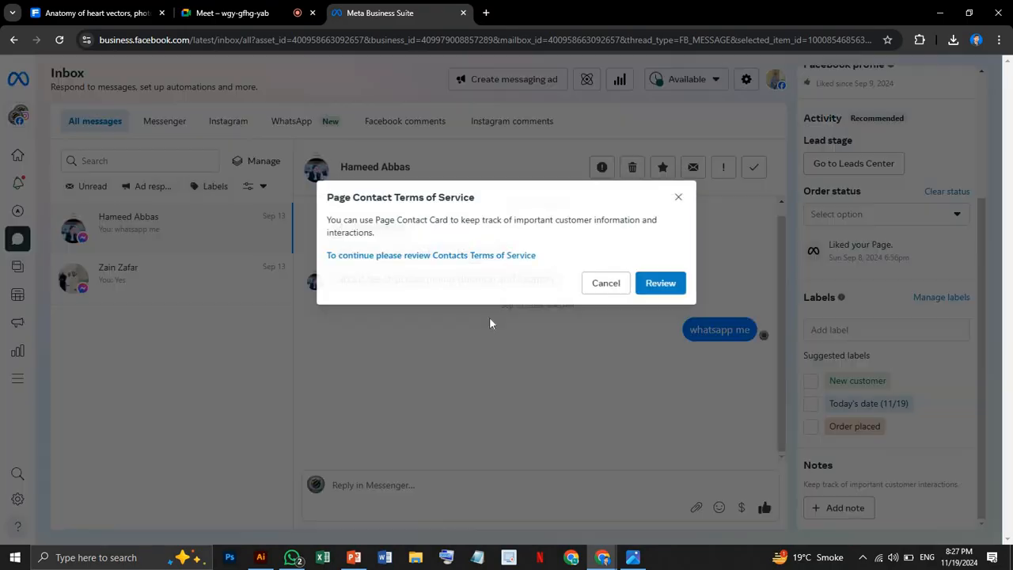
click(803, 356)
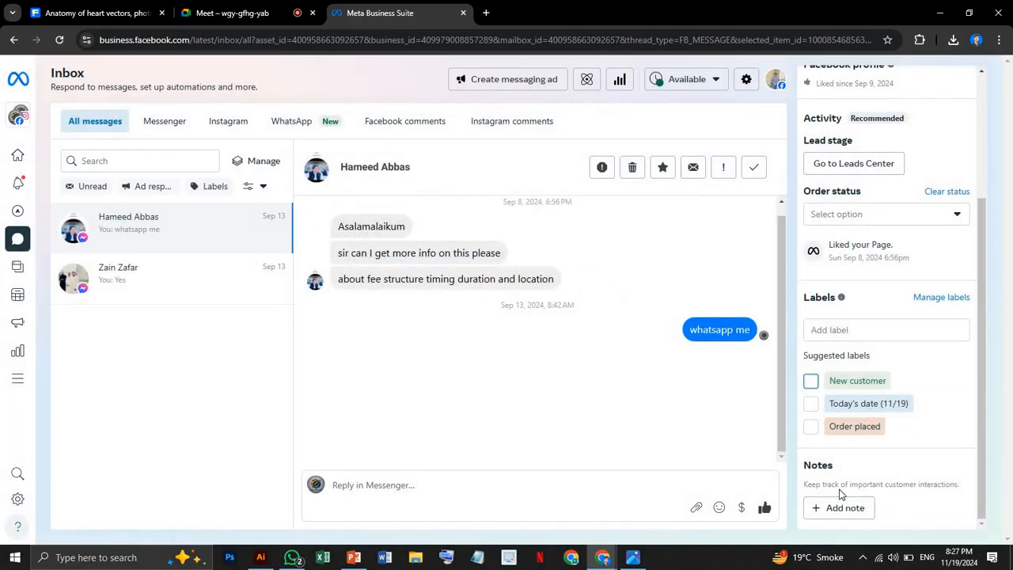
View the contact's Facebook profile from the contact details, close it, and return to the inbox.
scroll(881, 361, up, 3)
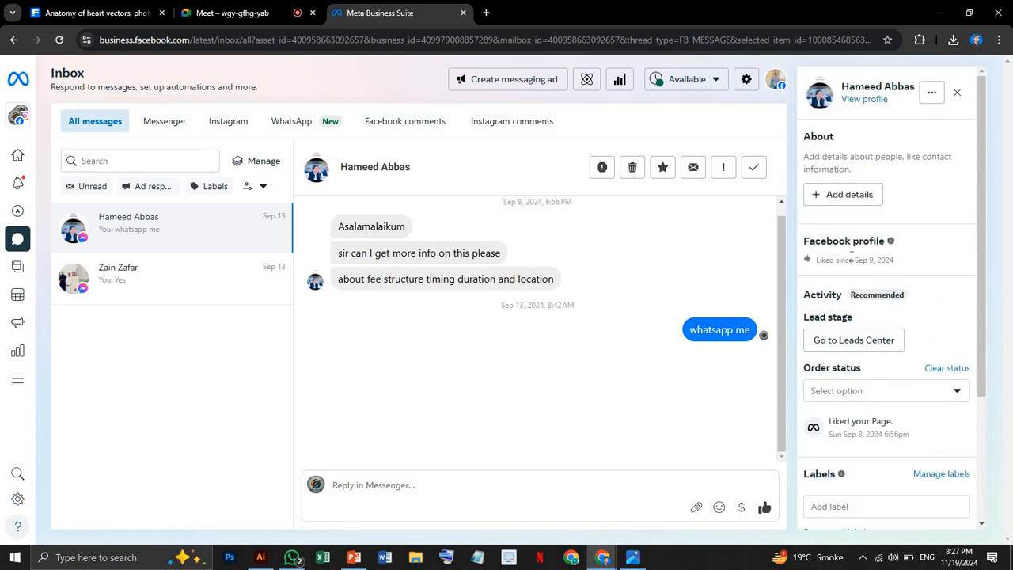
click(877, 104)
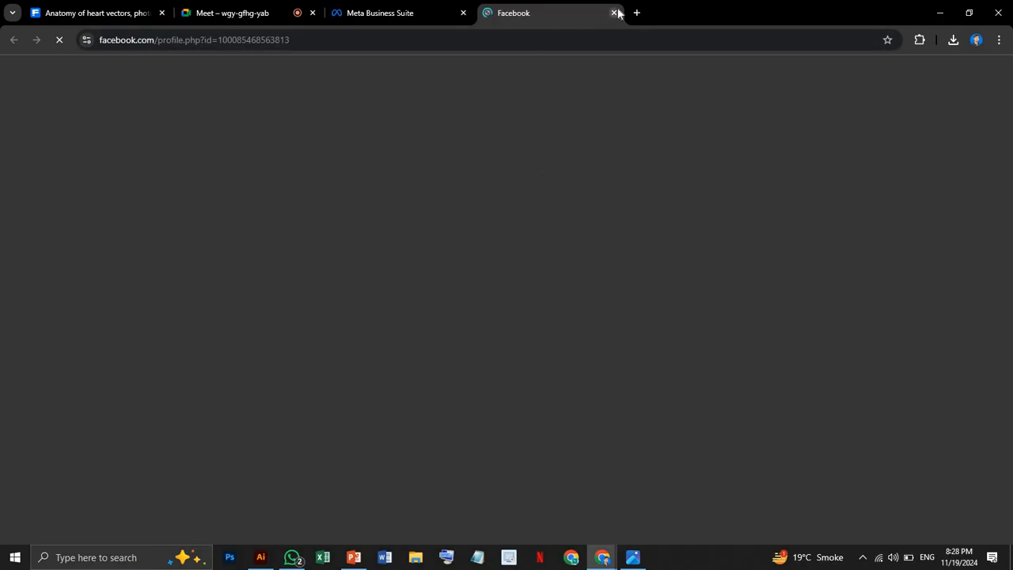
key(ctrl+w)
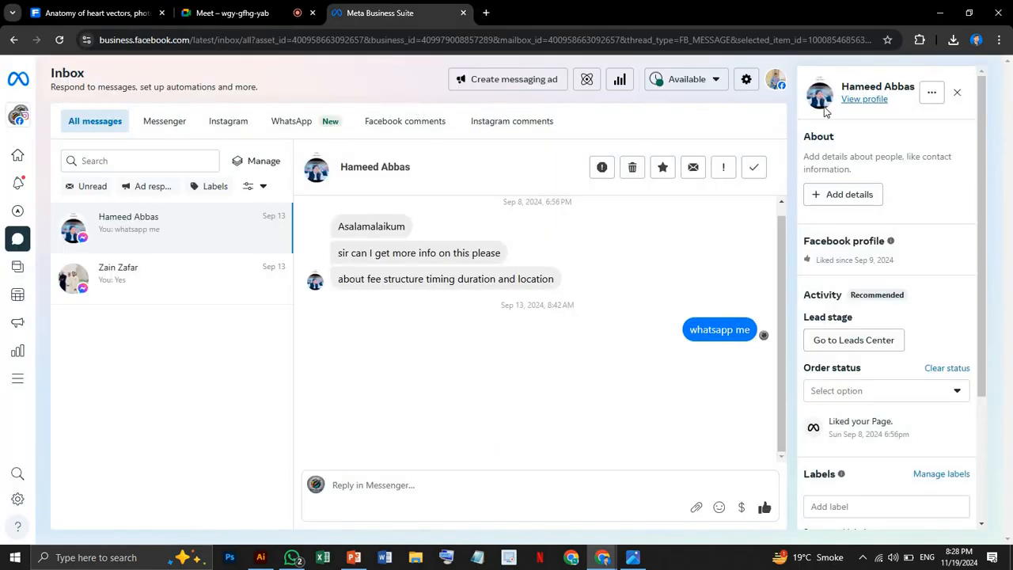
View the extra options for the first conversation's contact and close the contact details.
click(932, 93)
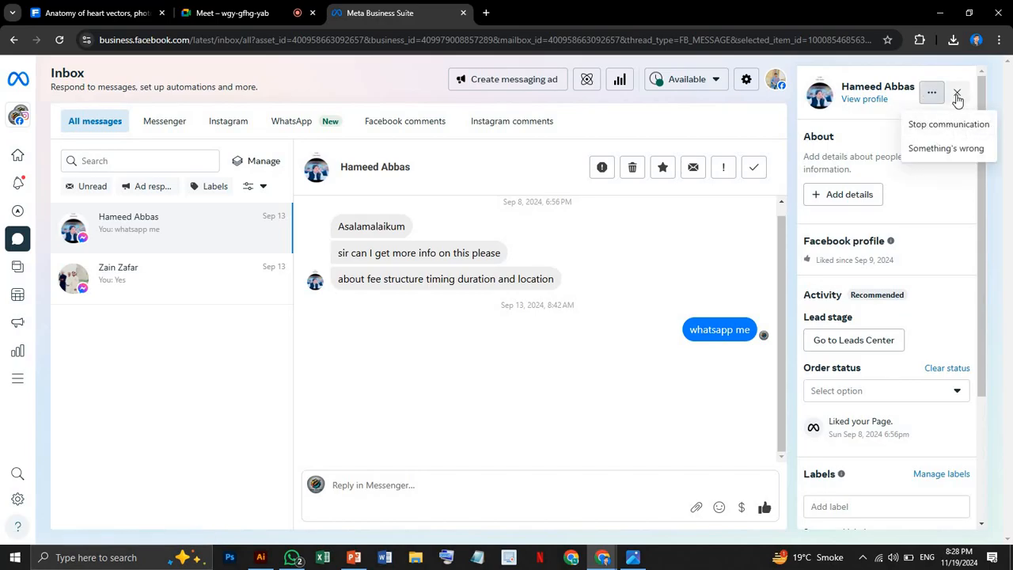
click(957, 92)
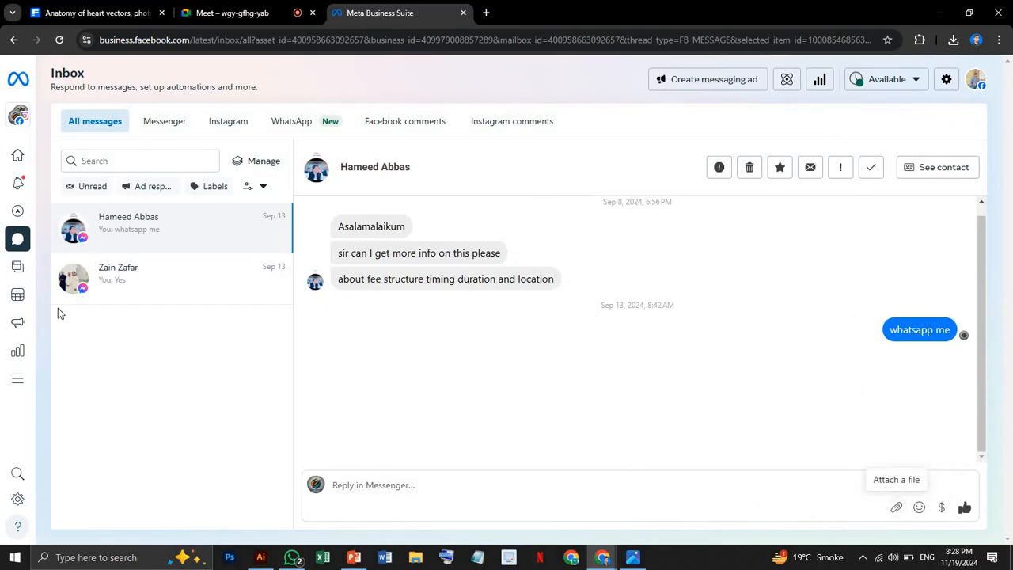
Mark the second conversation for follow-up, declining the order status update, and show its contact details.
click(142, 279)
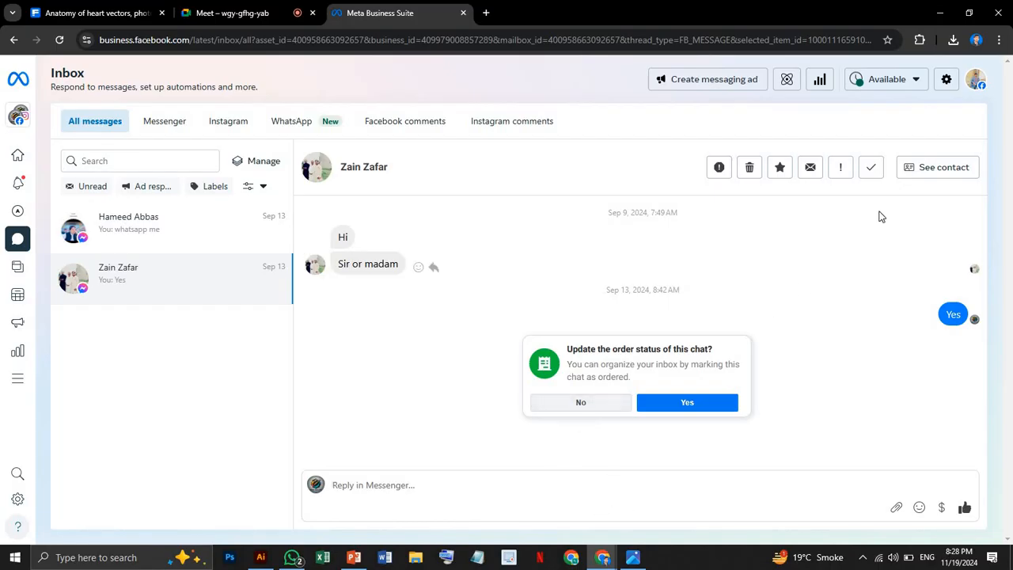
click(584, 408)
click(279, 294)
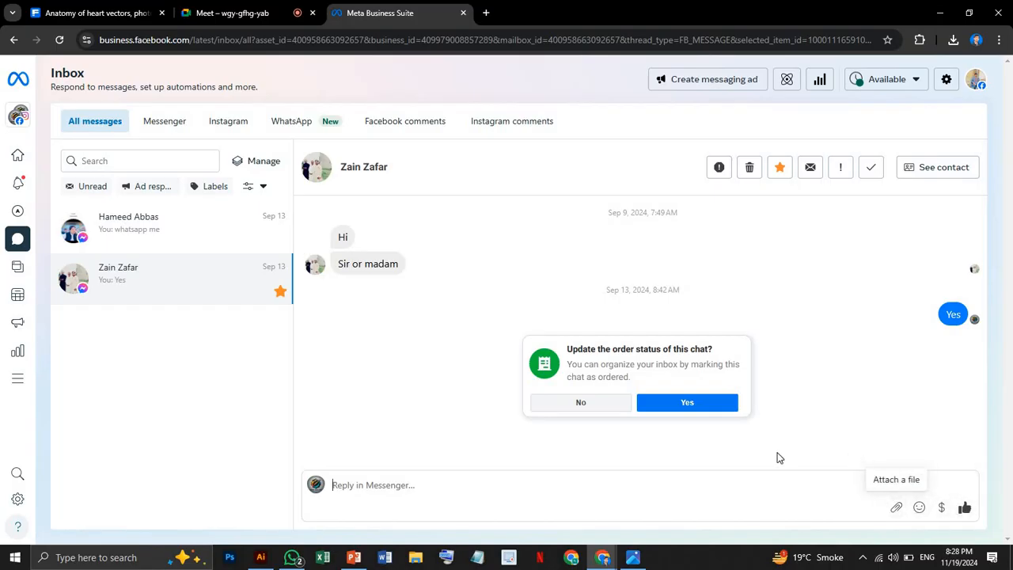
click(557, 410)
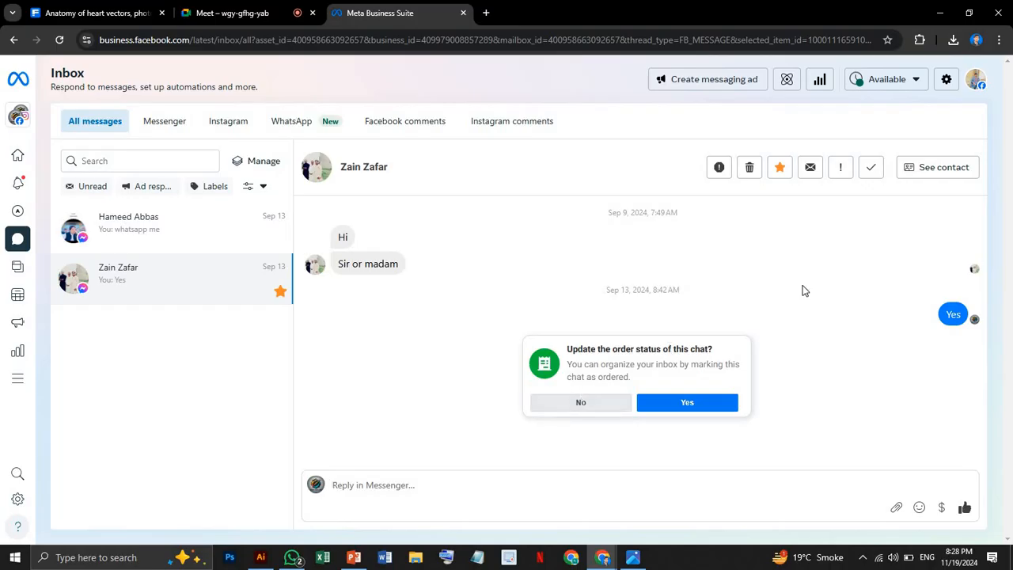
click(926, 174)
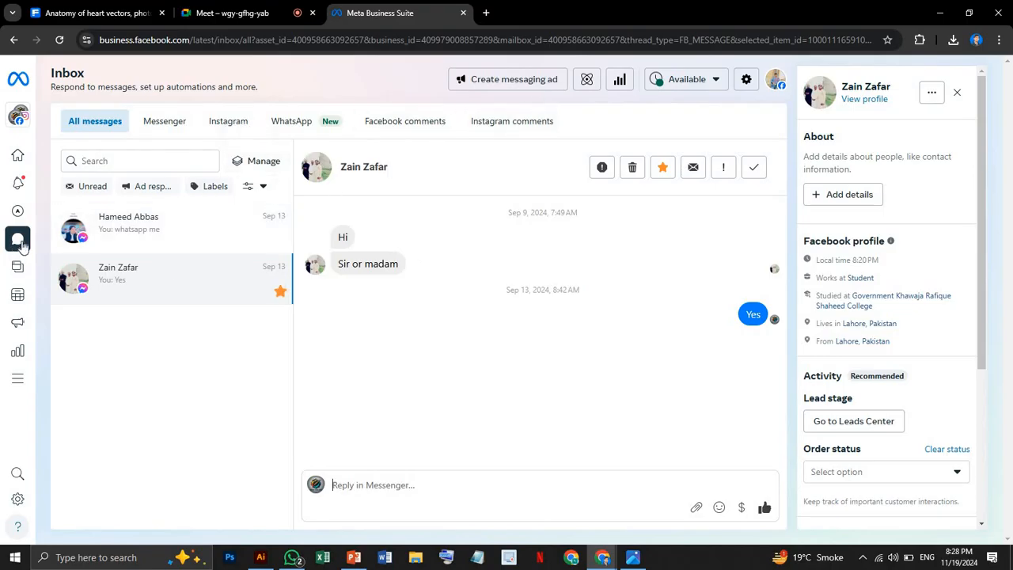
mouse_move(30, 246)
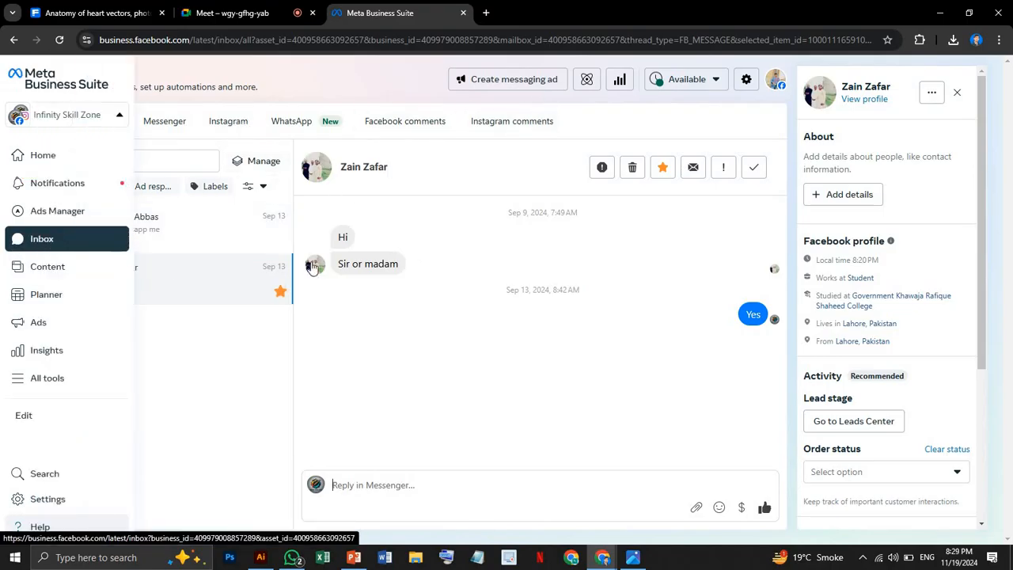
Open the inbox settings and examine the Messenger URL and its description in the Messaging section.
click(747, 82)
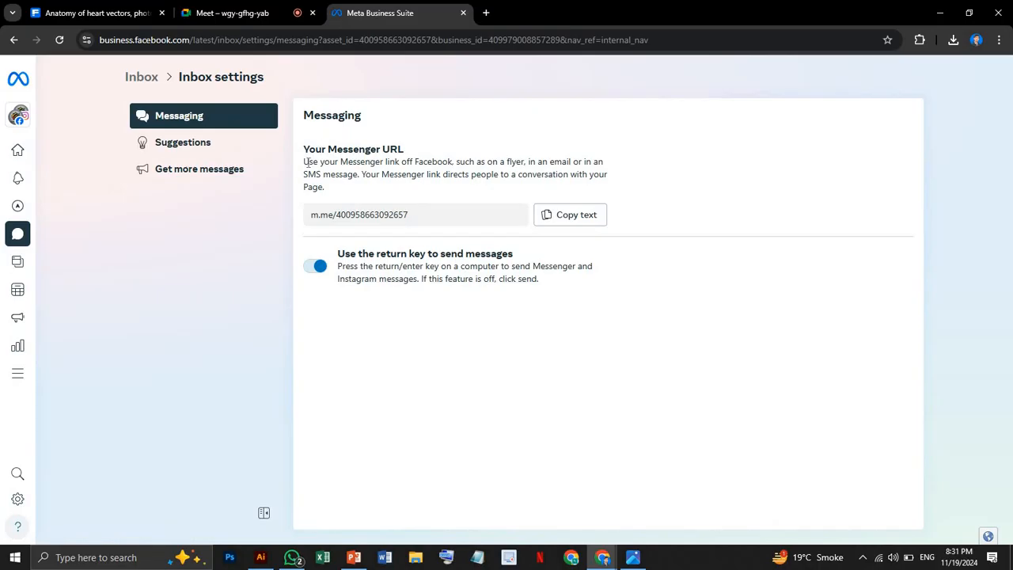
drag(306, 161, 362, 197)
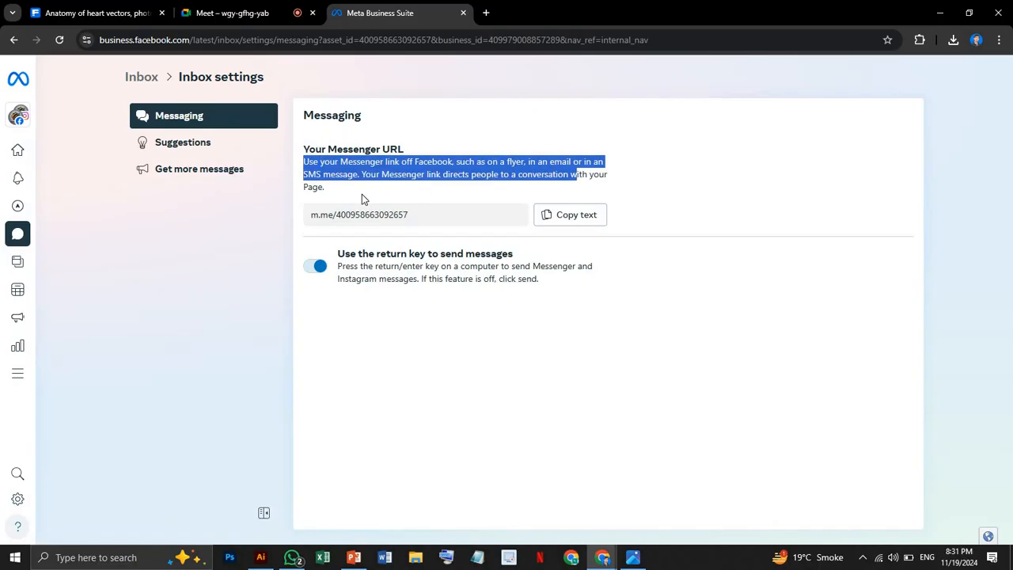
click(361, 194)
drag(431, 221, 294, 219)
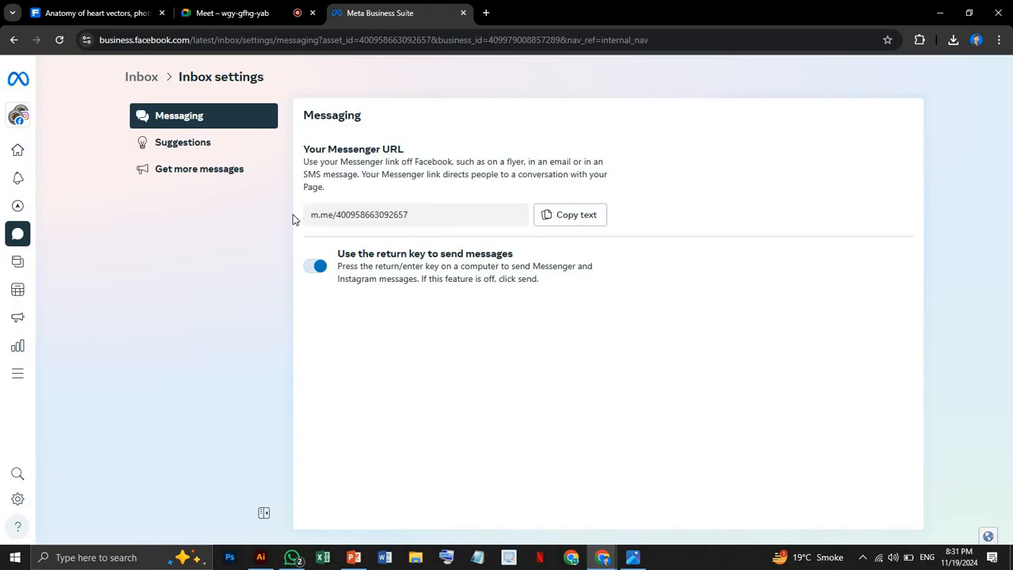
drag(414, 214, 287, 221)
click(416, 224)
Examine the Suggestions and Get more messages sections of the inbox settings.
click(203, 147)
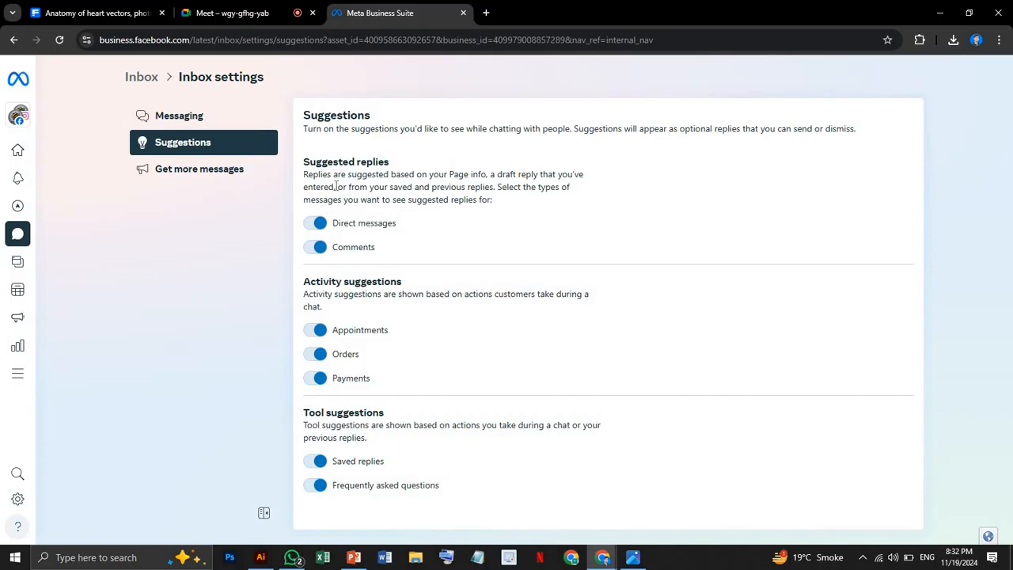
drag(336, 184, 460, 213)
click(460, 212)
click(240, 173)
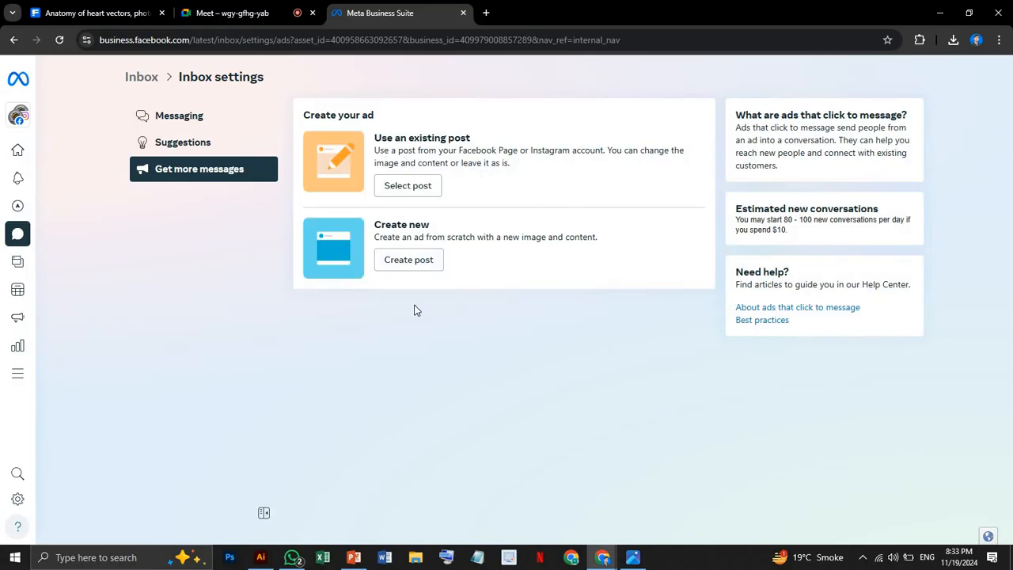
Return to the inbox and view the Available and Away status options without changing the status.
click(145, 81)
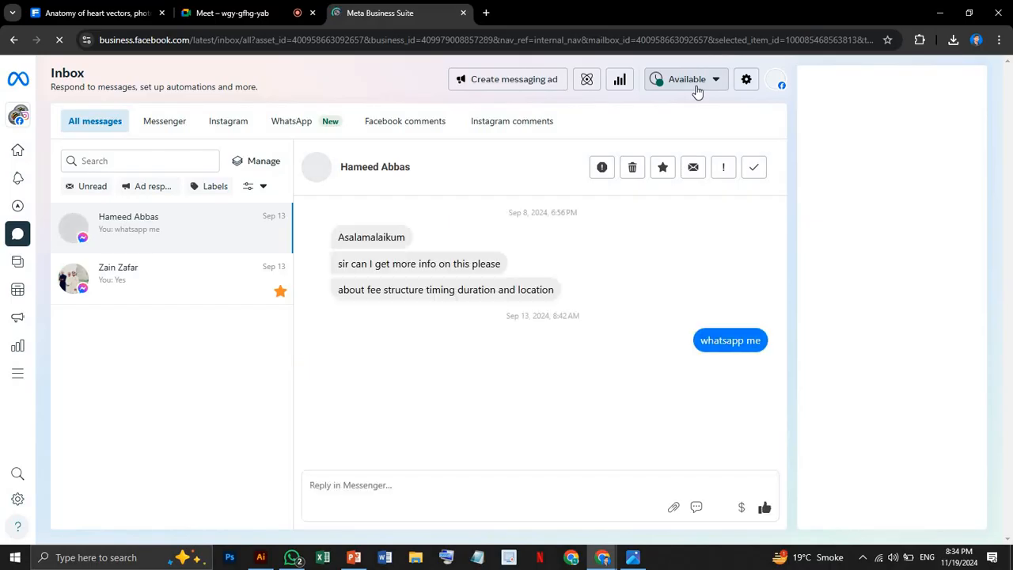
click(695, 82)
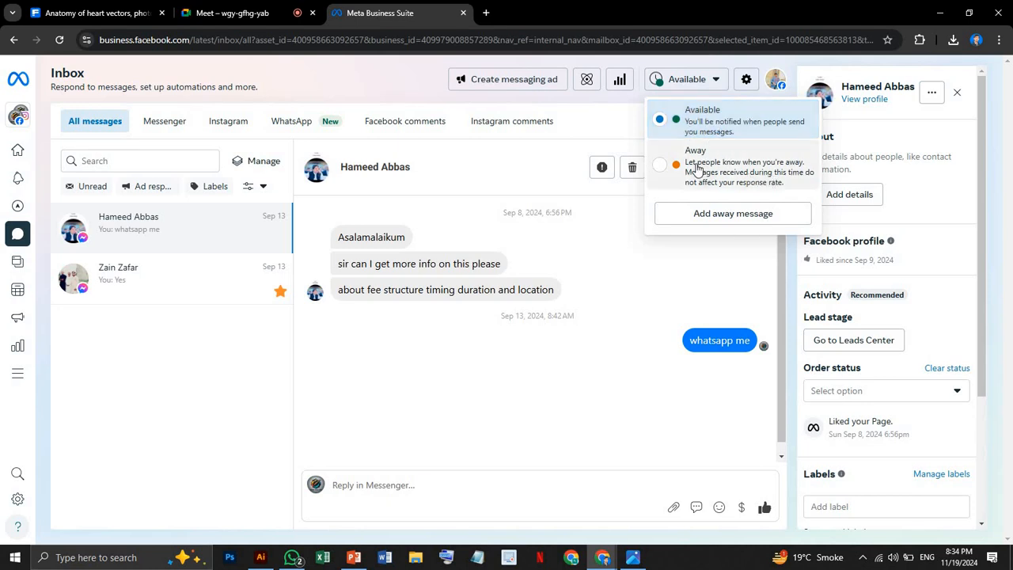
click(616, 92)
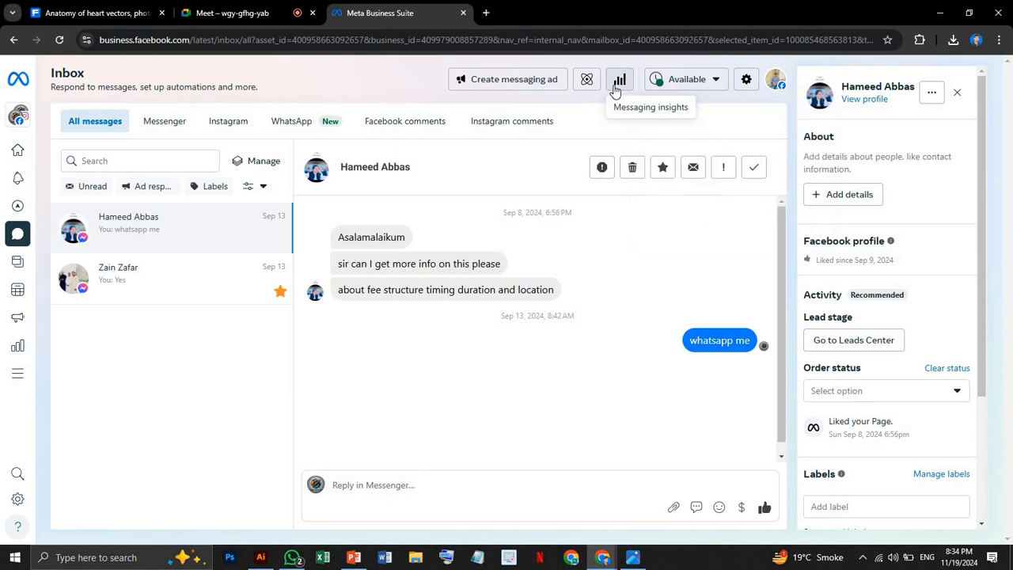
Open the messaging insights, accept the introduction, and review the Contacts and Outcomes sections.
click(616, 92)
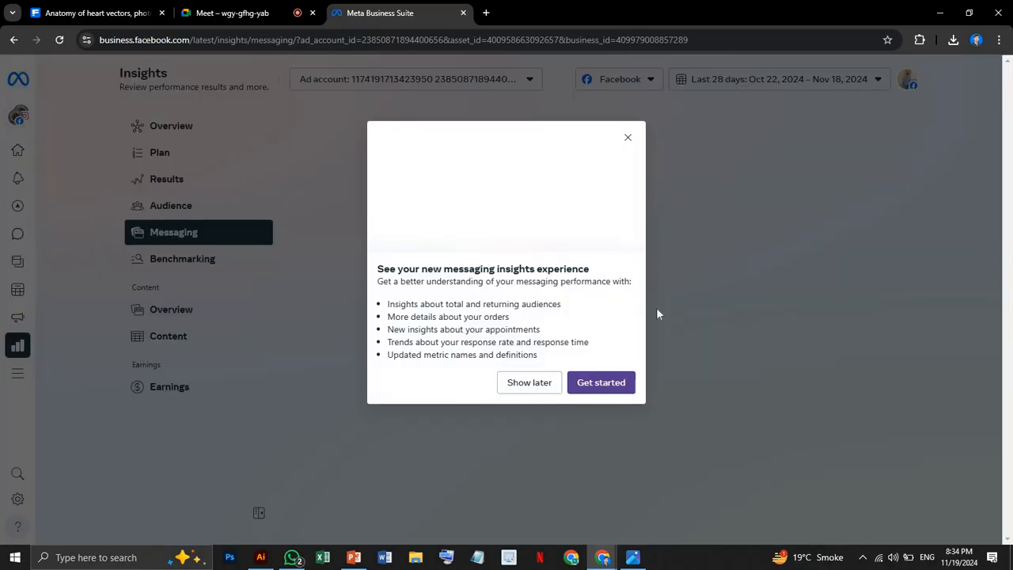
click(600, 383)
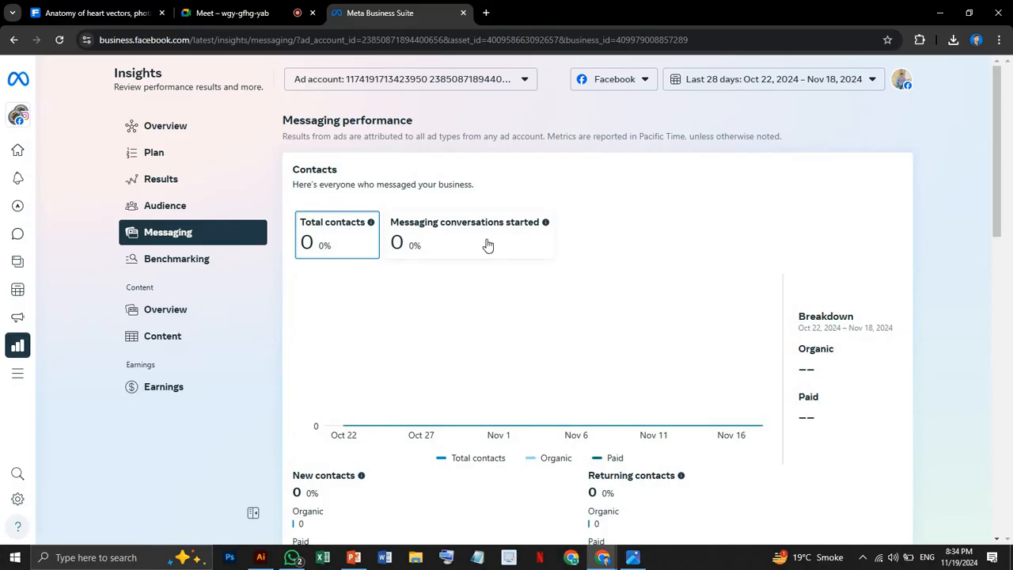
scroll(592, 306, down, 2)
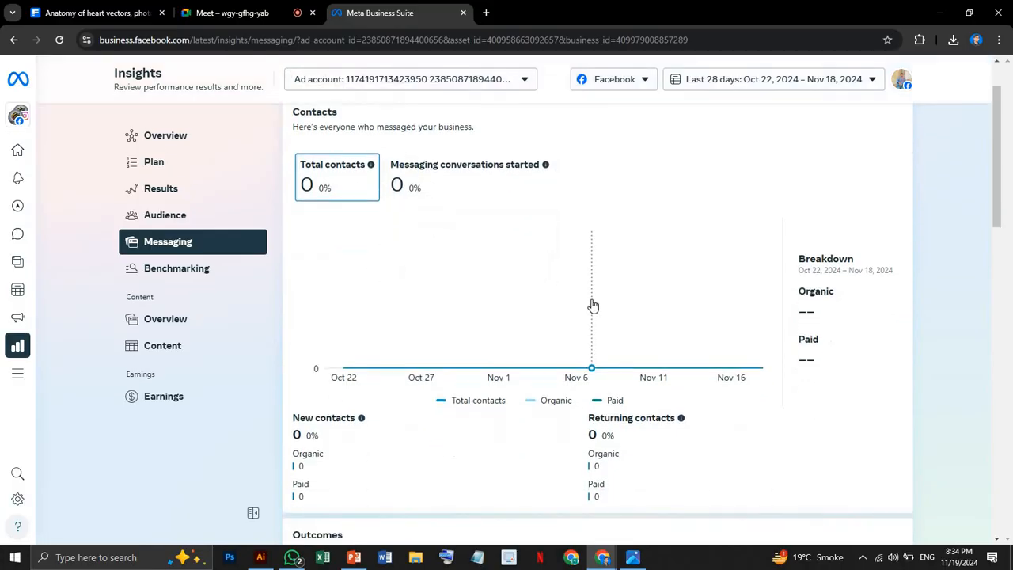
scroll(593, 306, down, 2)
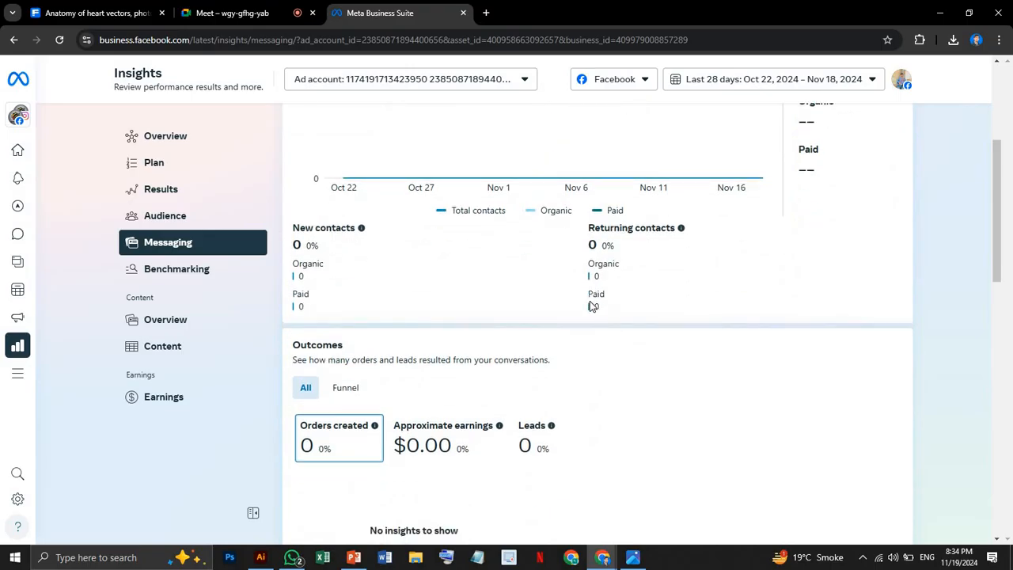
scroll(349, 392, down, 2)
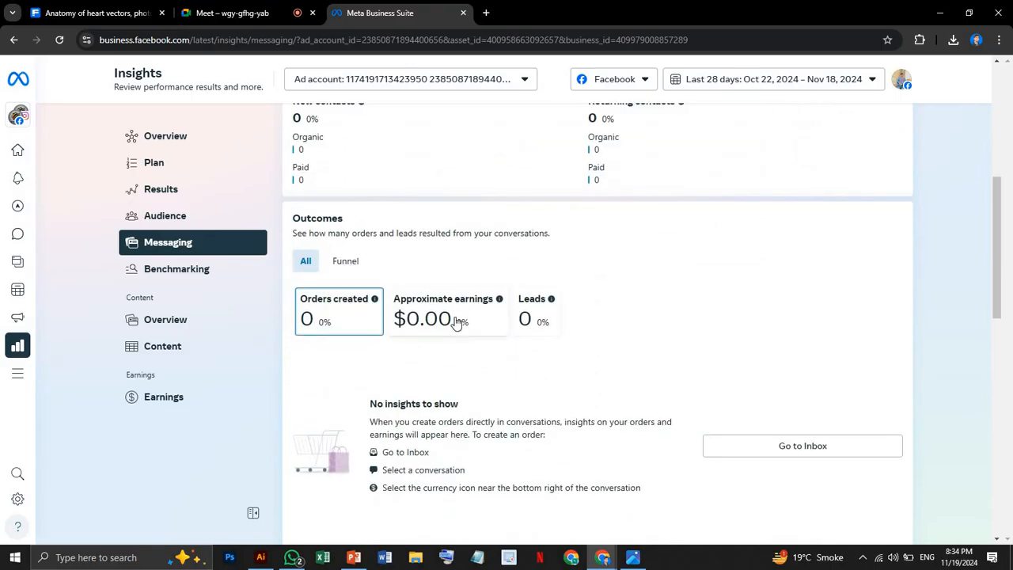
scroll(702, 349, down, 1)
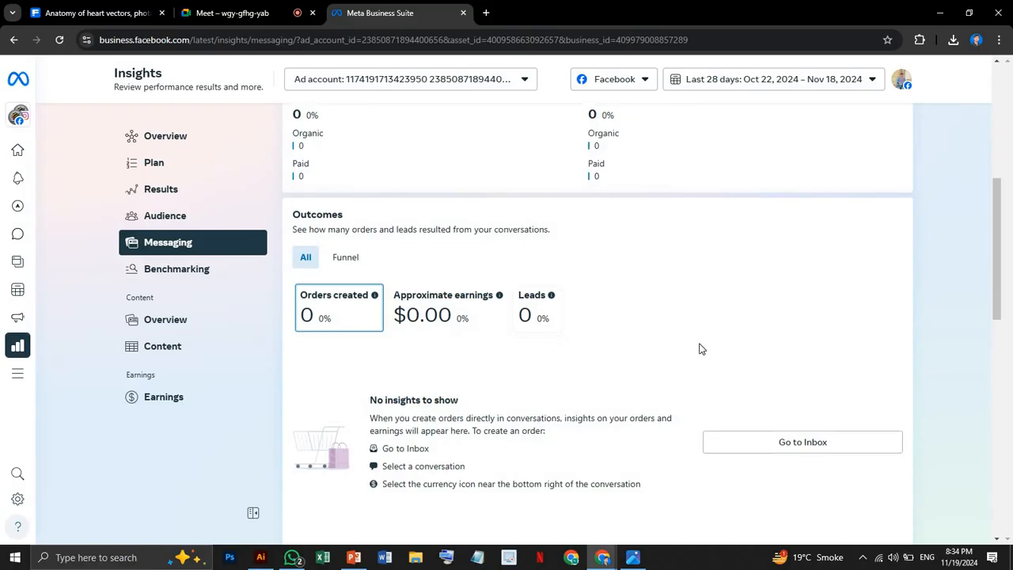
scroll(701, 348, up, 5)
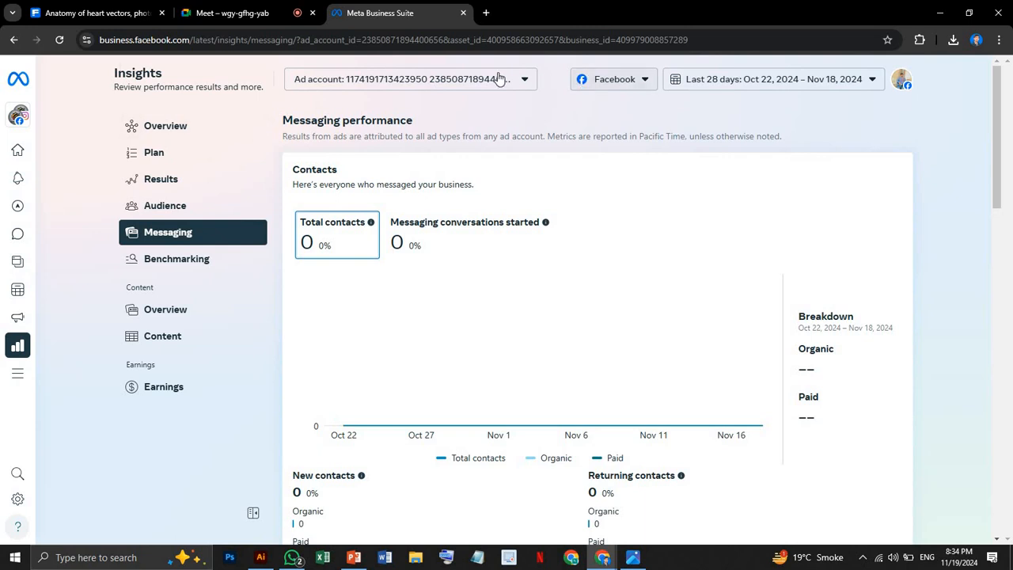
Leave the insights and open the suggested Instant reply automation from the inbox Automations page.
click(14, 41)
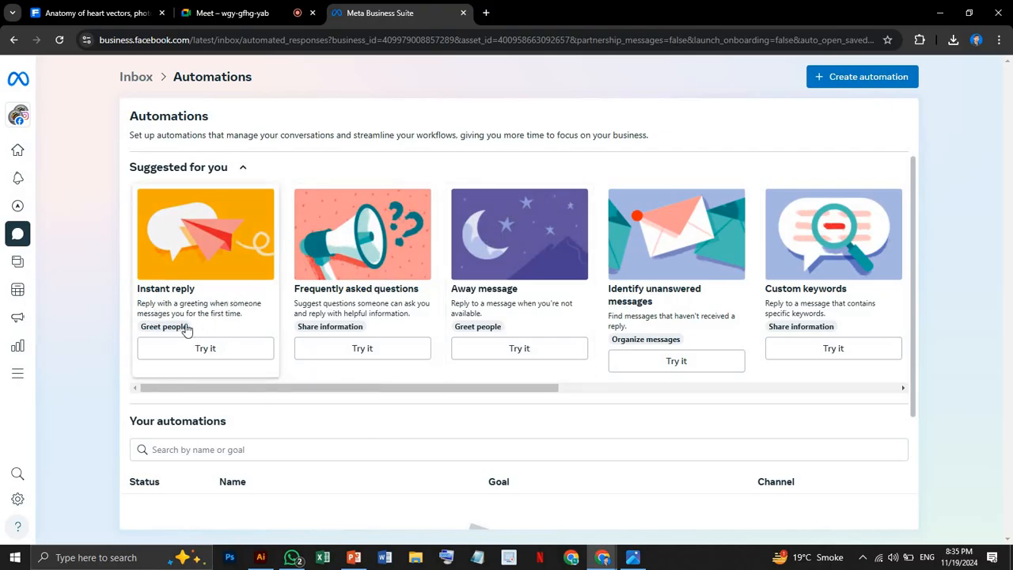
click(202, 349)
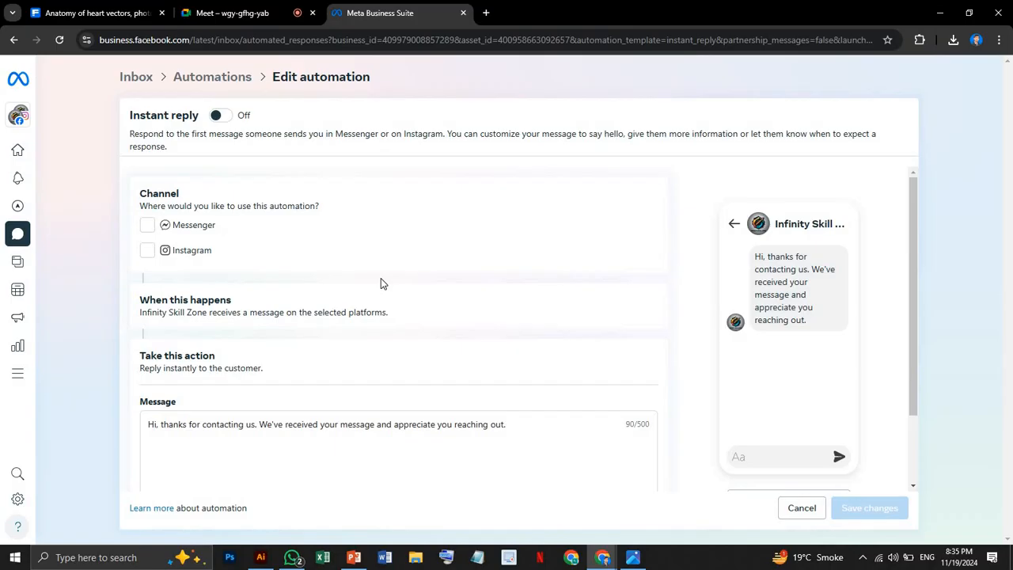
Switch to the other Chrome profile's window, open Facebook, and change from the University Hub Pakistan Page to the personal profile.
click(573, 560)
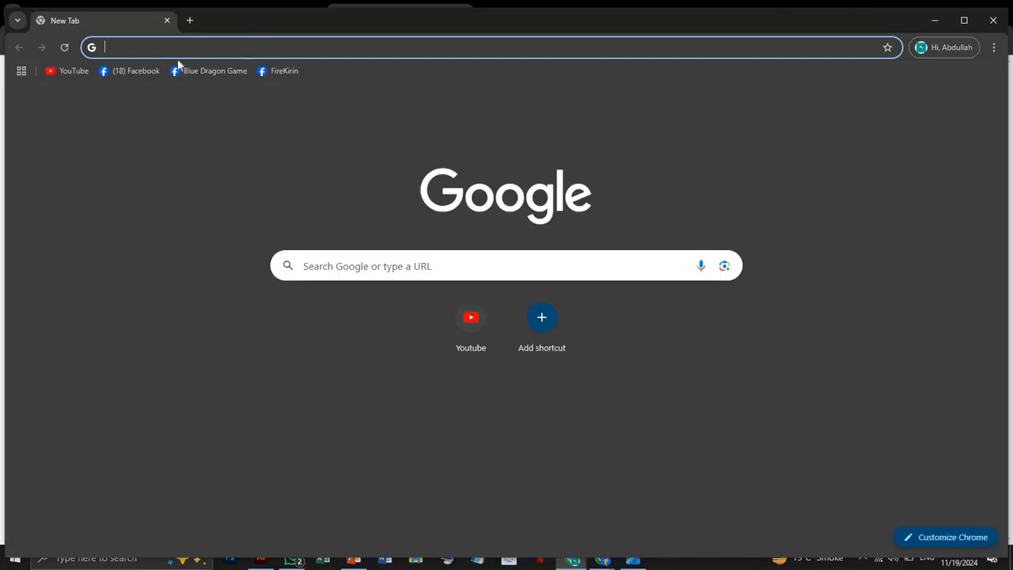
click(134, 71)
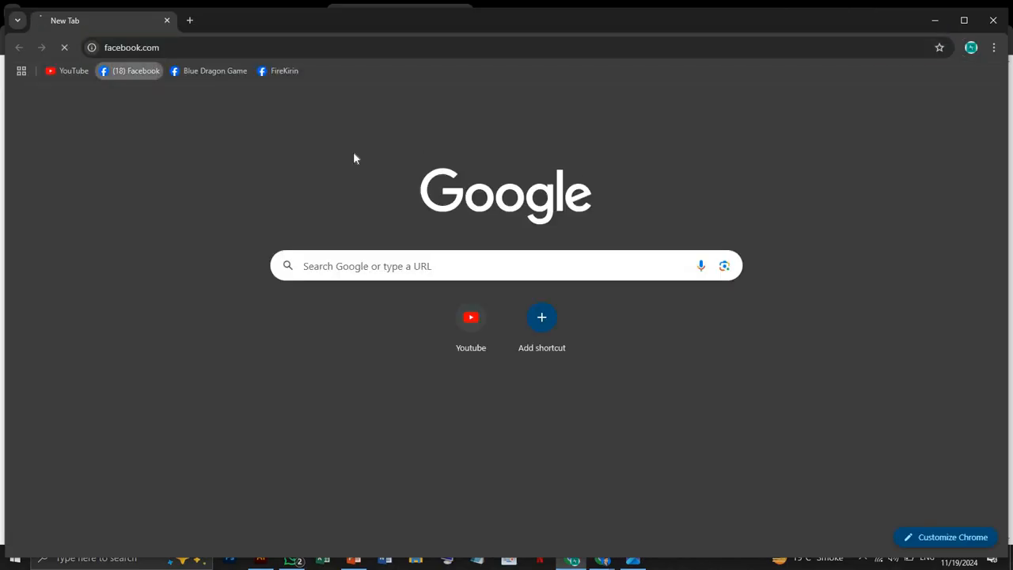
click(966, 22)
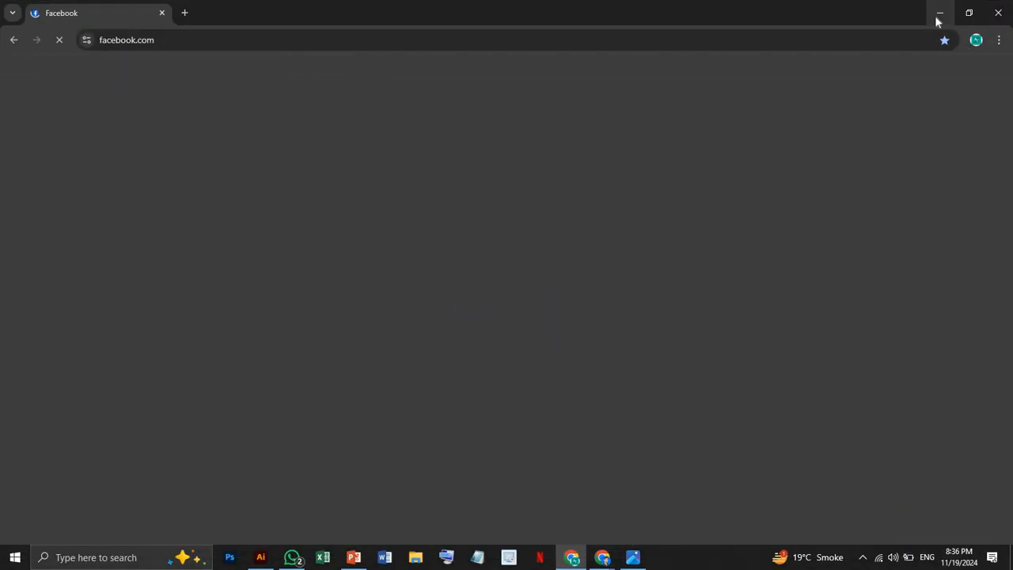
click(938, 19)
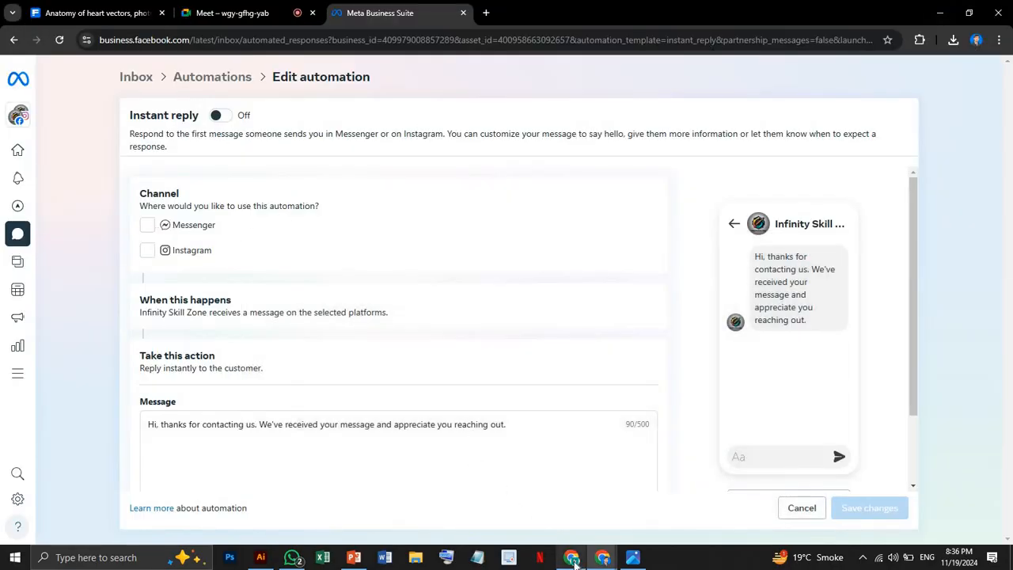
click(573, 559)
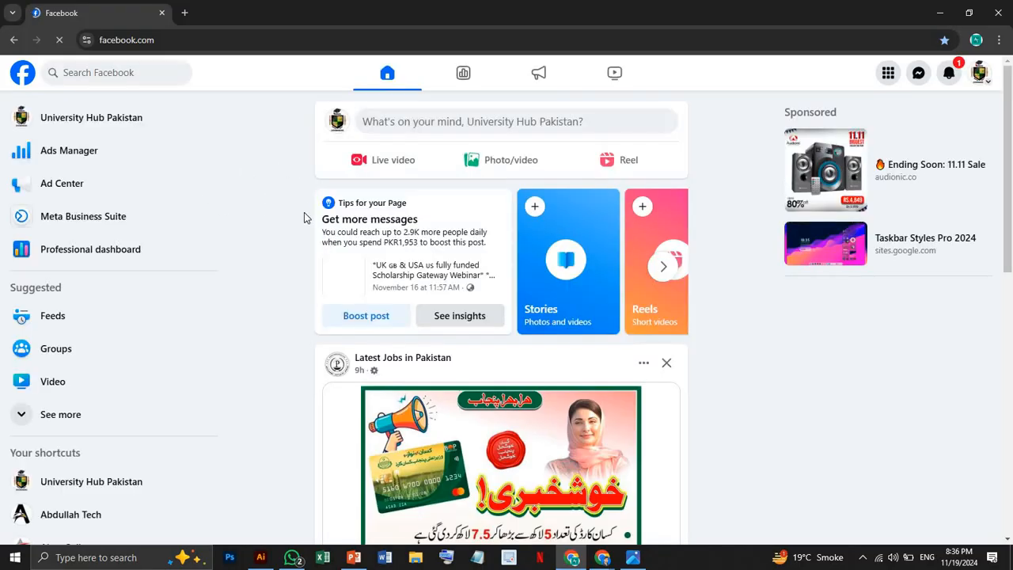
click(984, 85)
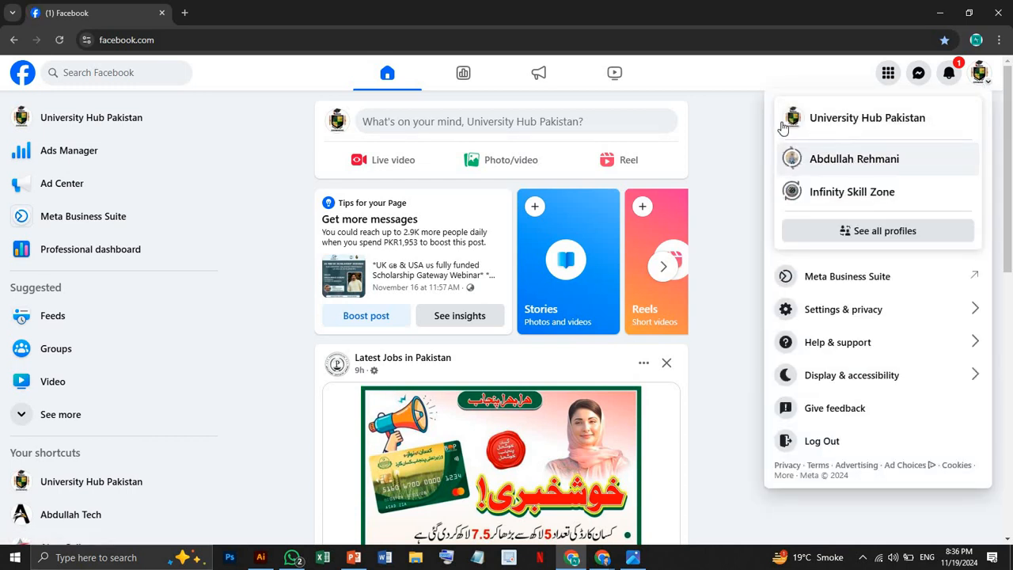
click(126, 142)
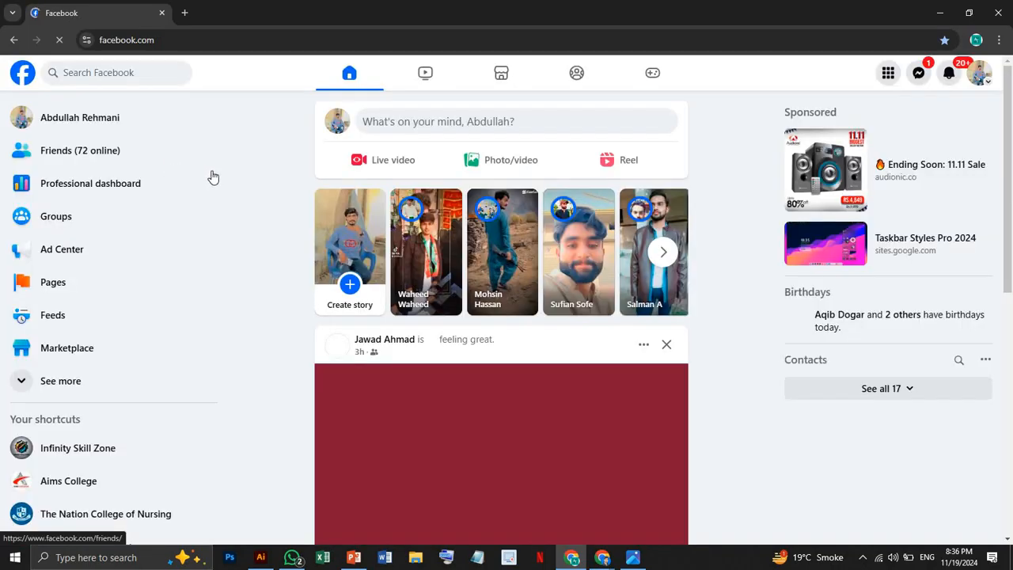
Search Facebook for "infinity skill zone" and open the Infinity Skill Zone Page from the results.
click(76, 75)
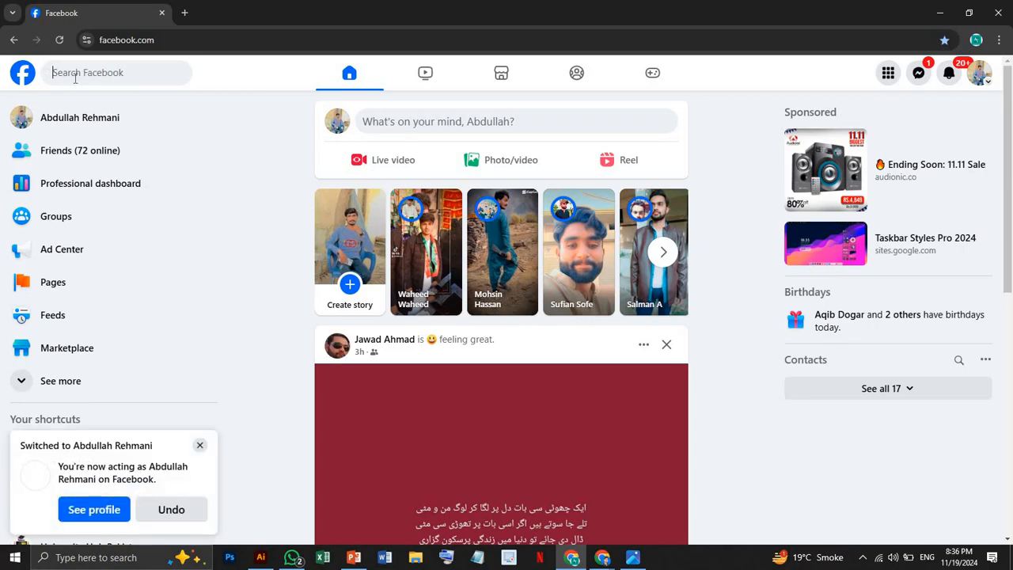
text(infin)
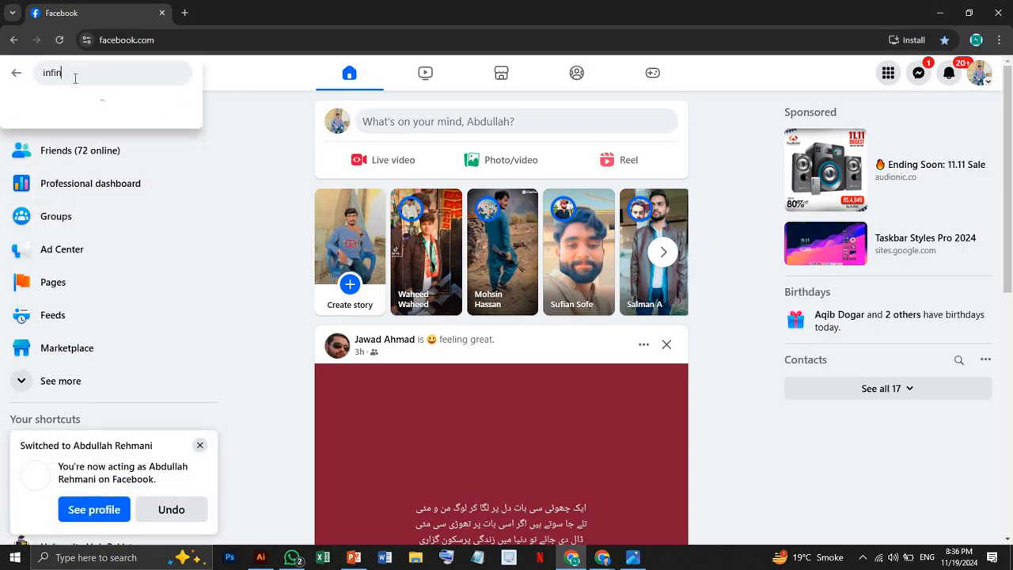
text(ity)
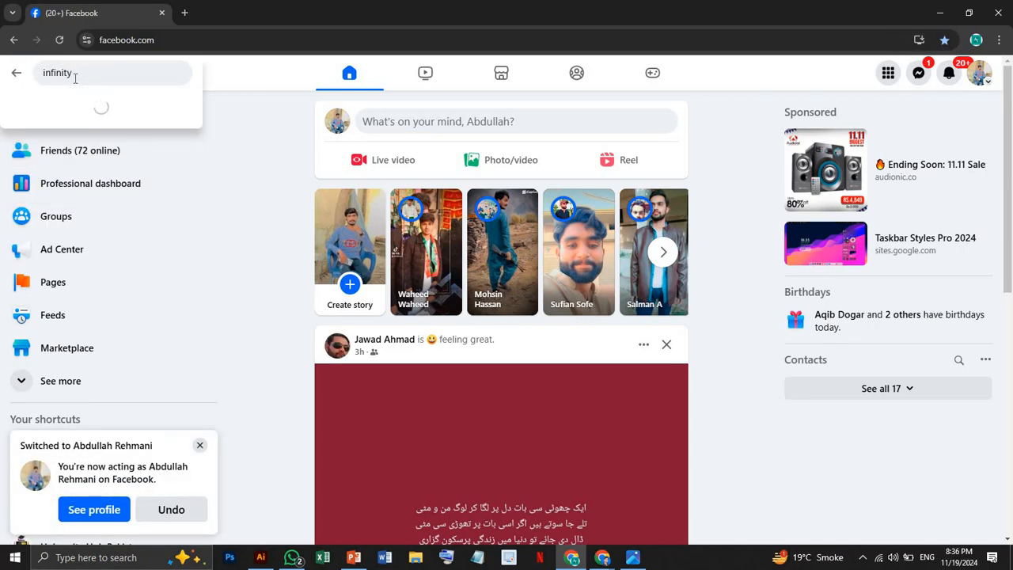
text( skill)
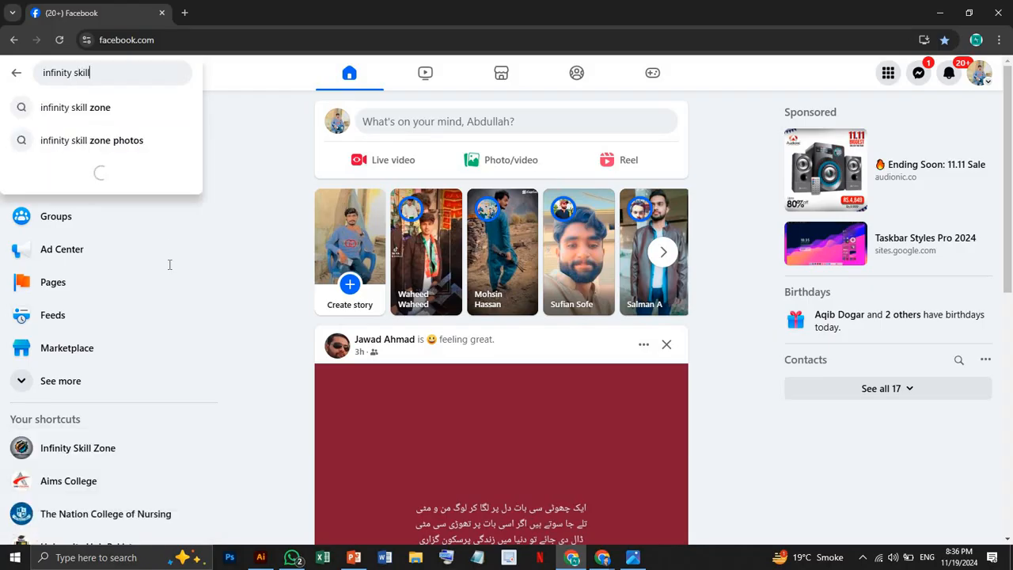
click(134, 105)
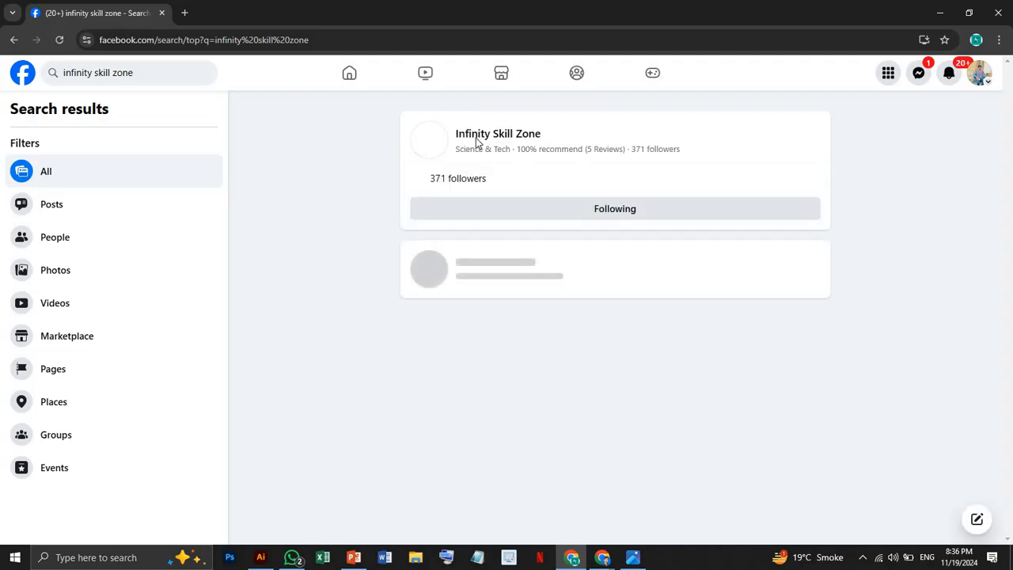
click(469, 137)
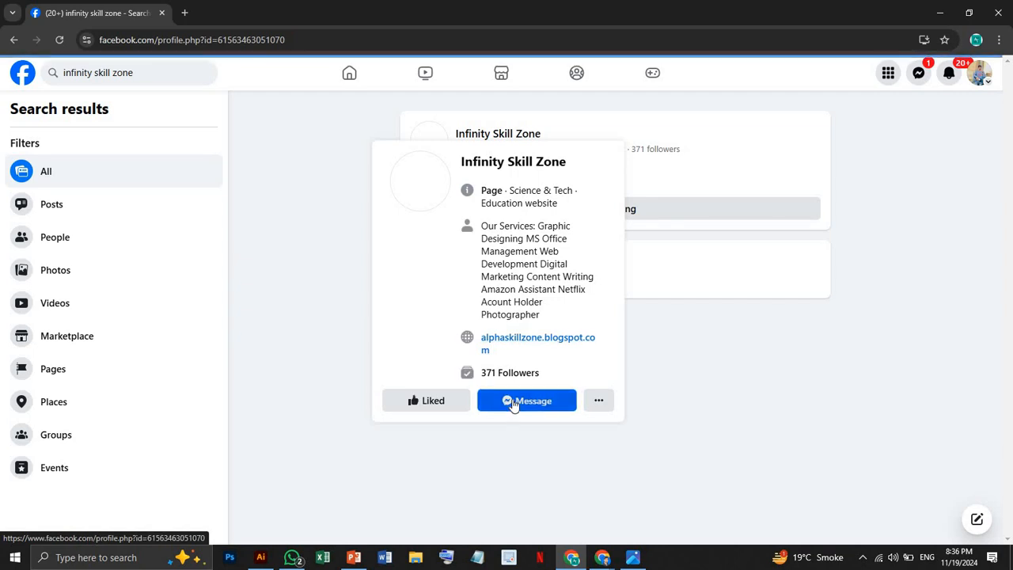
Open a chat with the Infinity Skill Zone Page and send the message "hi".
click(520, 409)
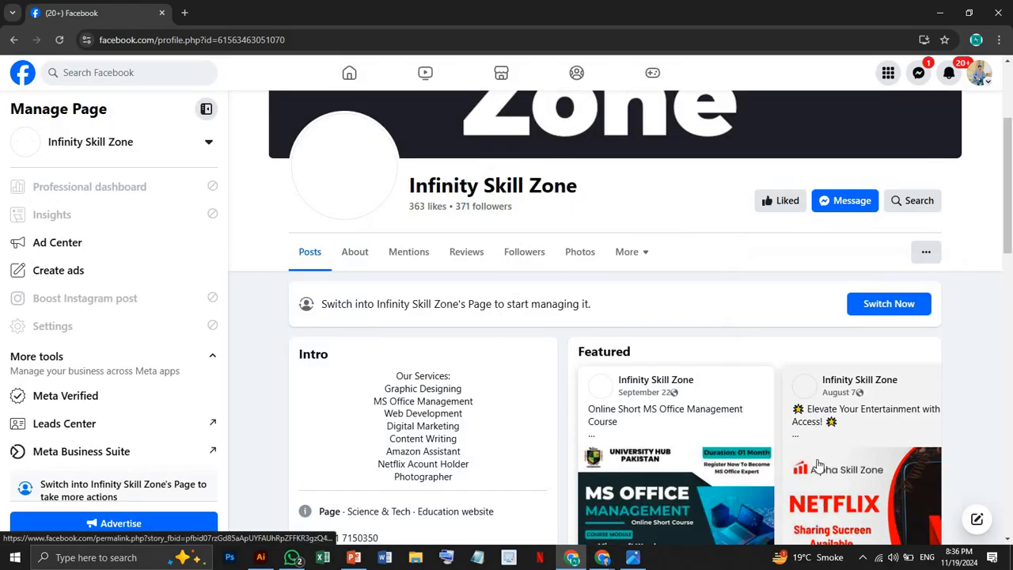
click(844, 204)
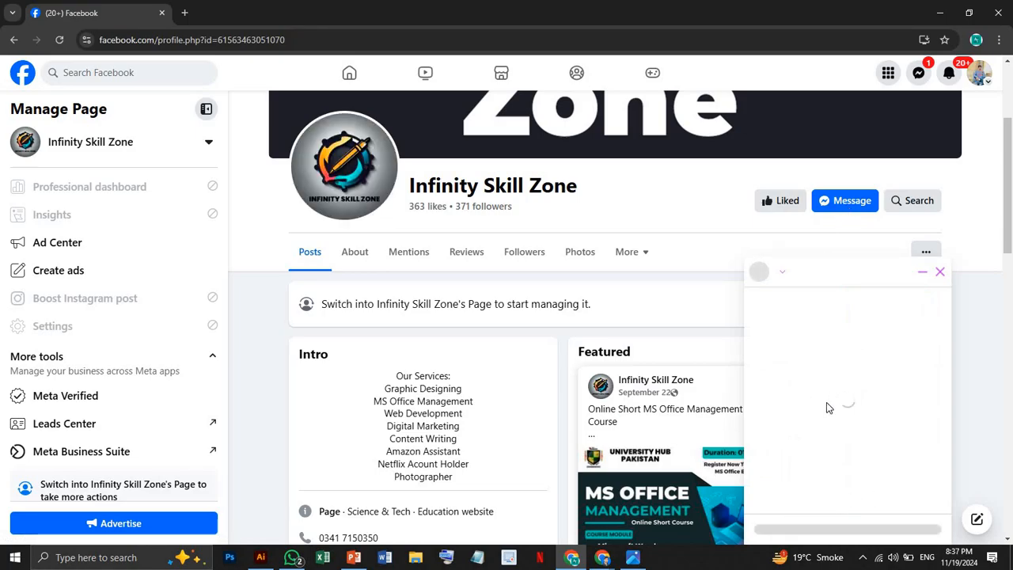
scroll(826, 408, down, 1)
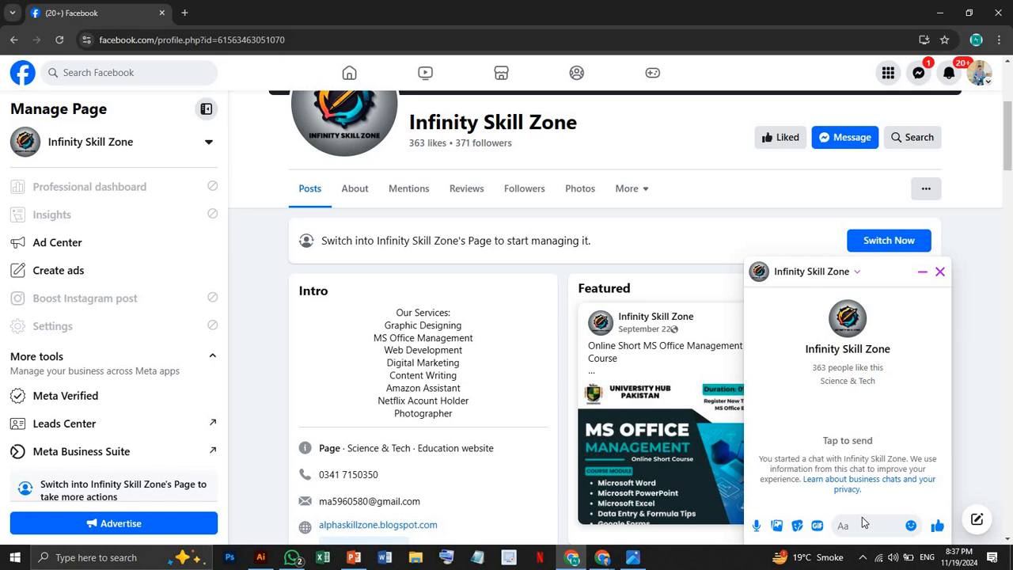
text(hi)
key(Return)
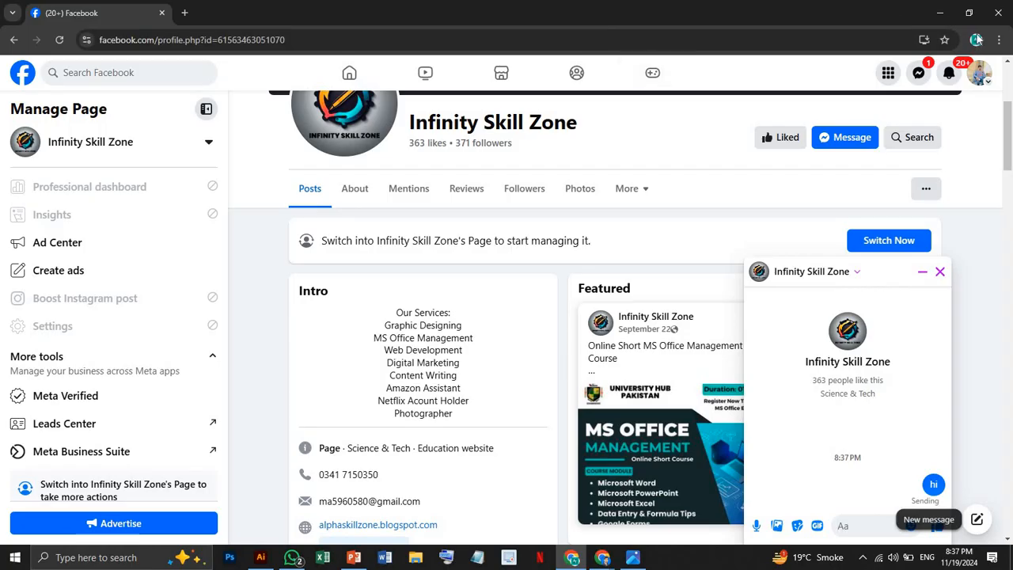
click(940, 13)
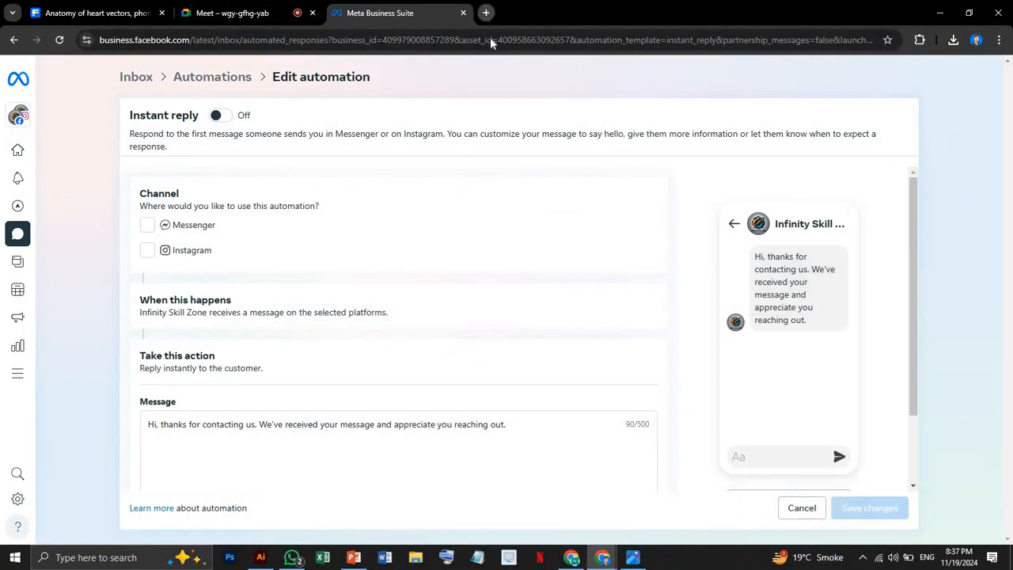
key(ctrl+t)
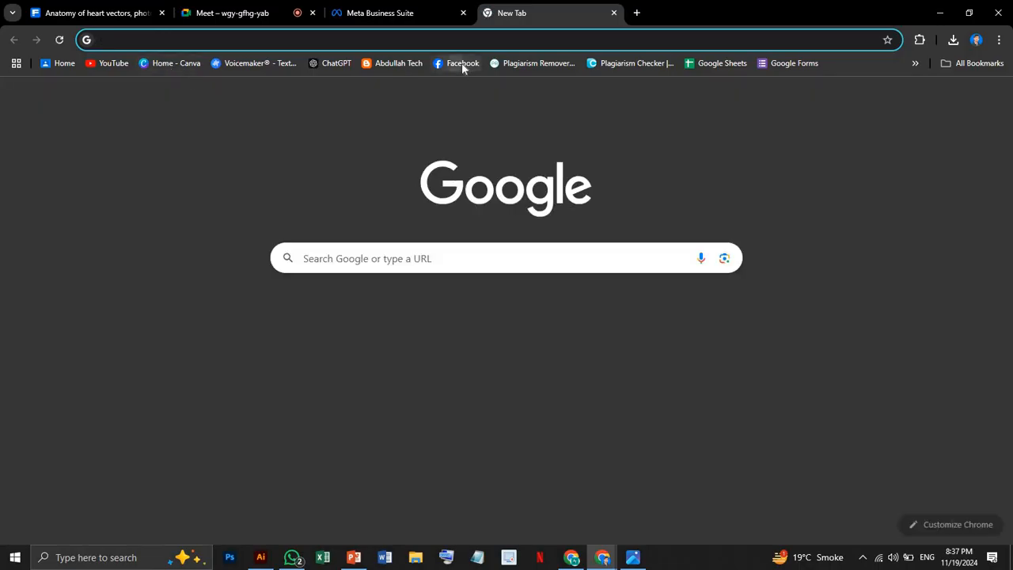
click(463, 66)
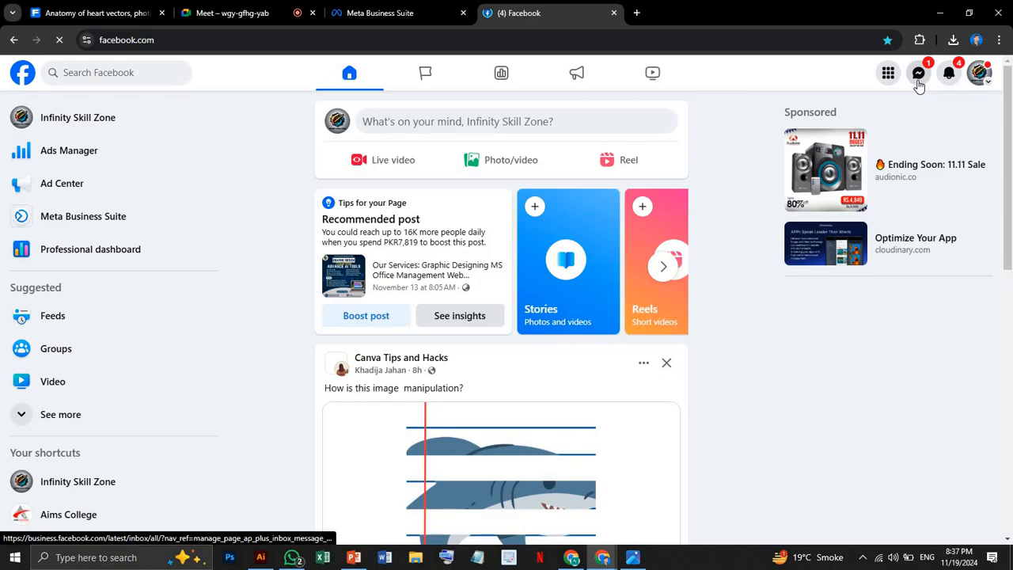
click(918, 79)
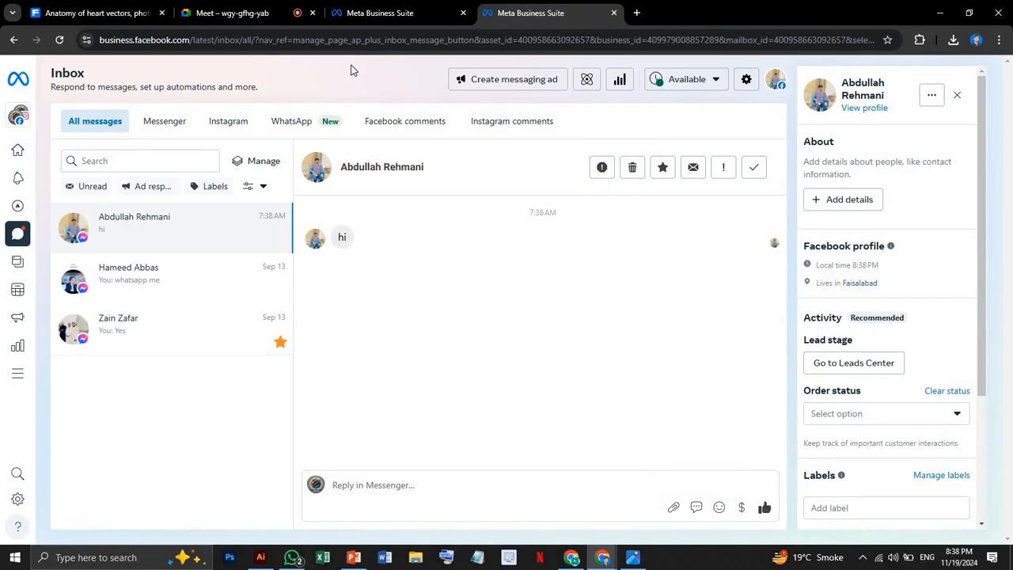
click(372, 15)
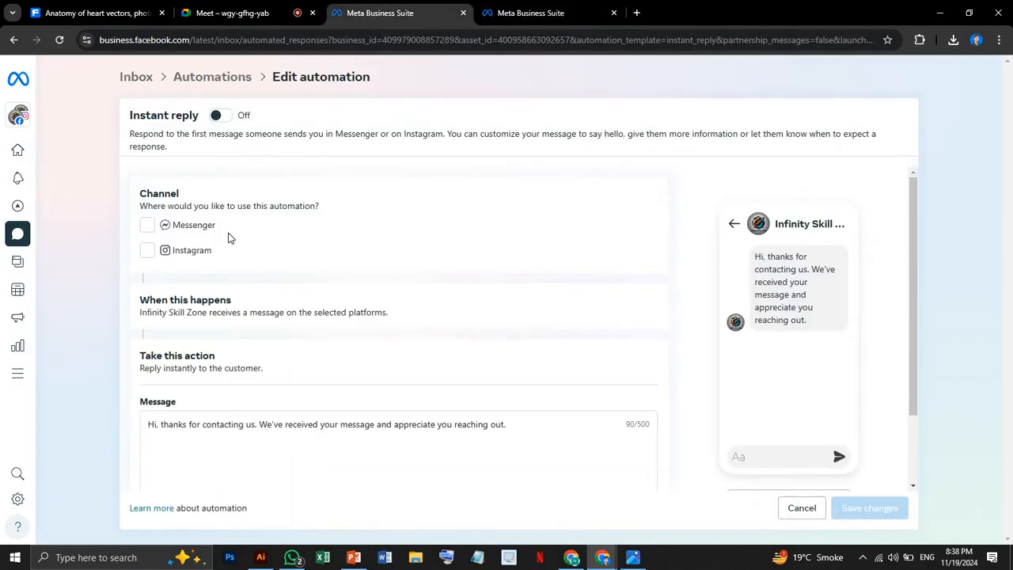
Try to turn on the Instant reply for the Messenger and Instagram channels, reviewing its default message.
click(222, 119)
click(148, 227)
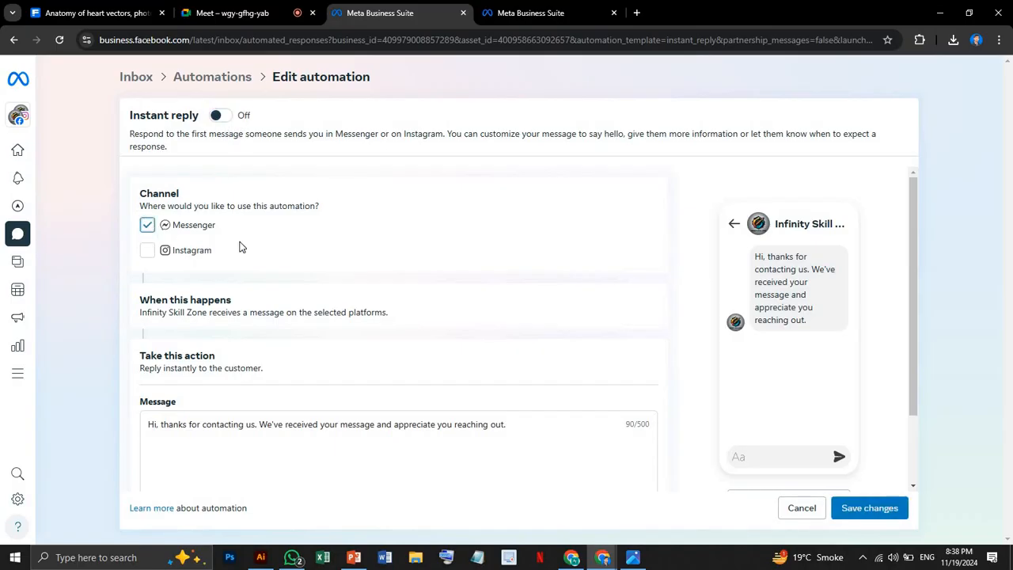
click(148, 251)
scroll(320, 293, down, 1)
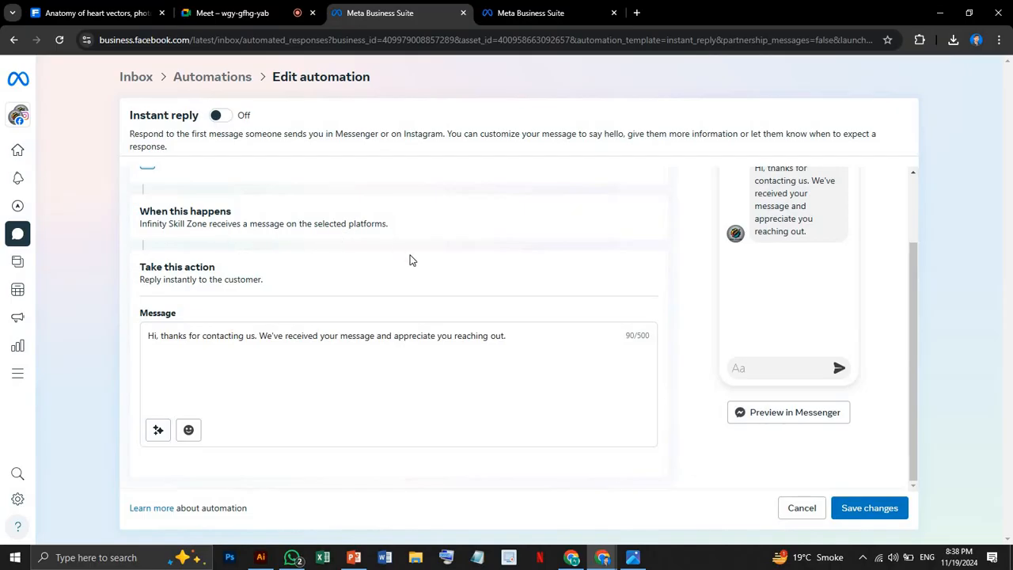
scroll(410, 260, up, 1)
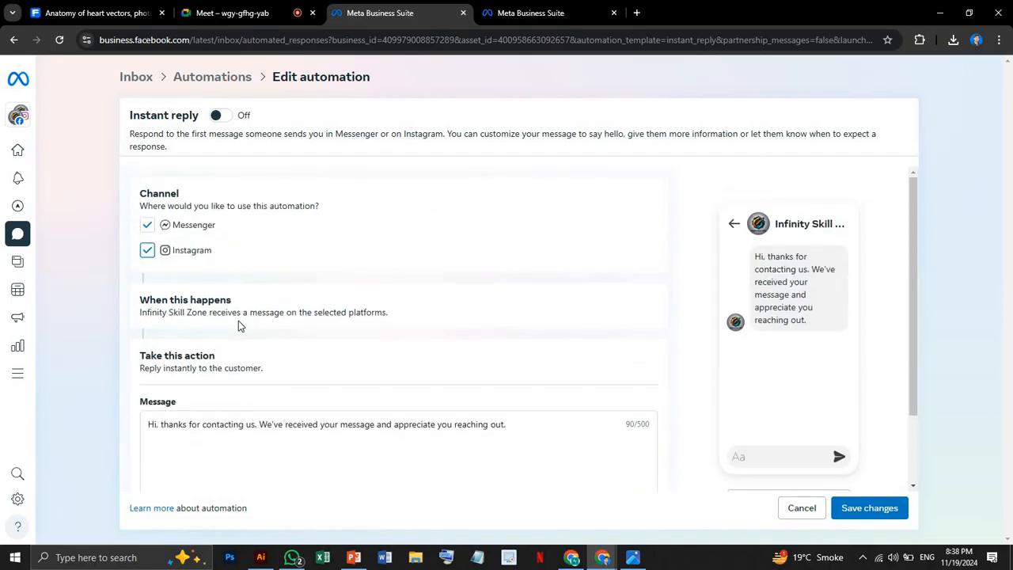
scroll(240, 326, down, 1)
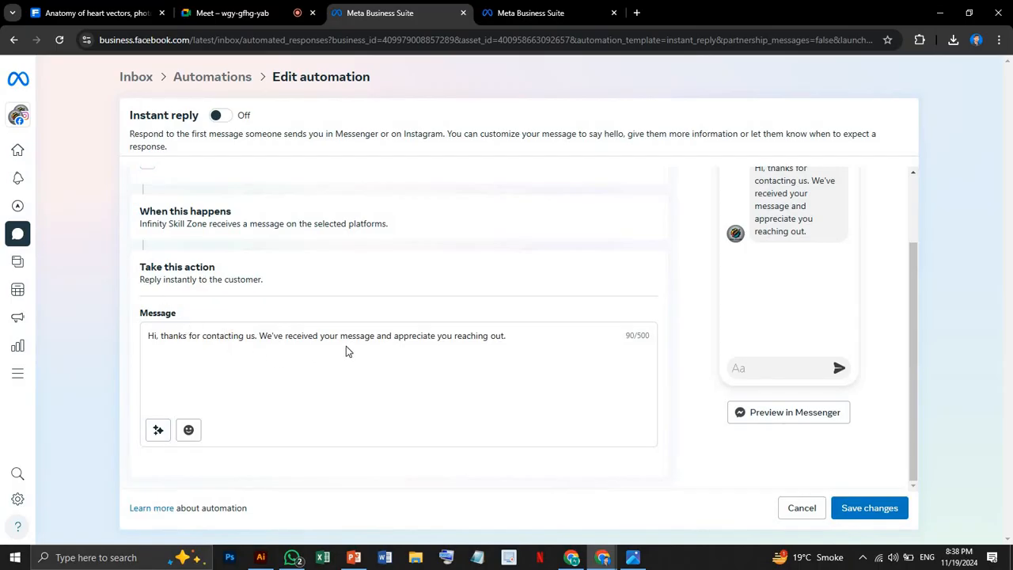
drag(518, 335, 120, 336)
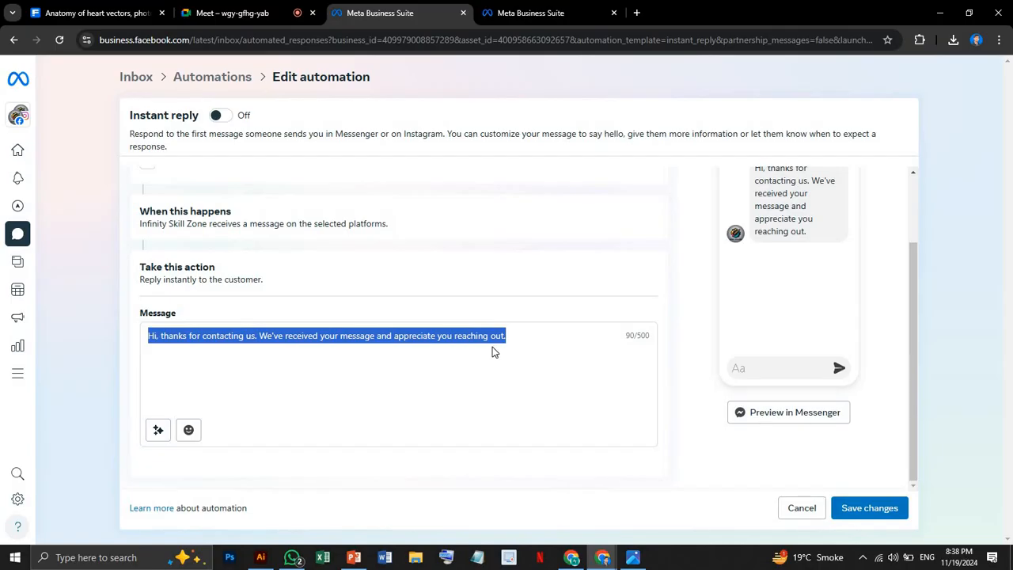
scroll(469, 356, up, 2)
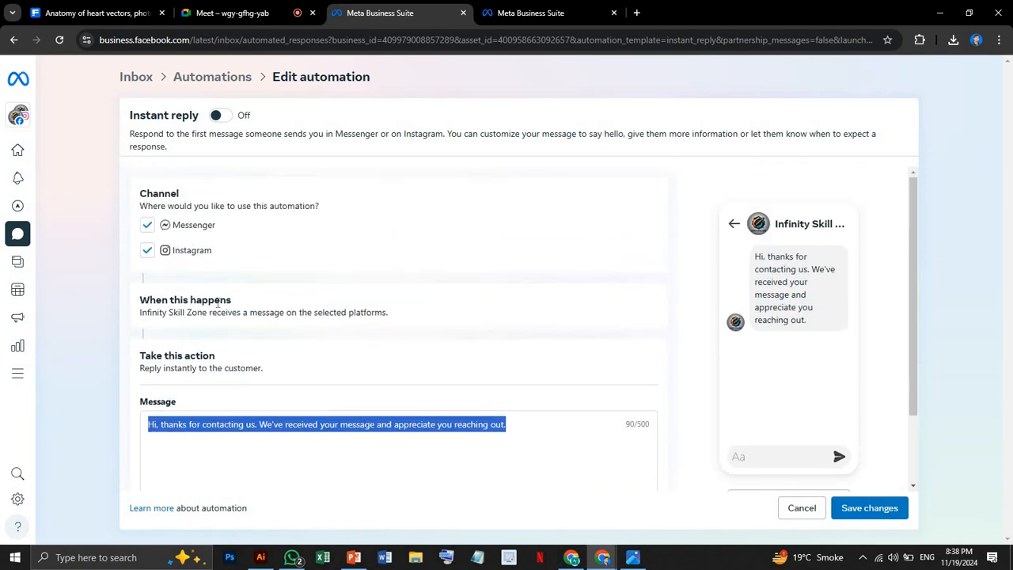
click(219, 115)
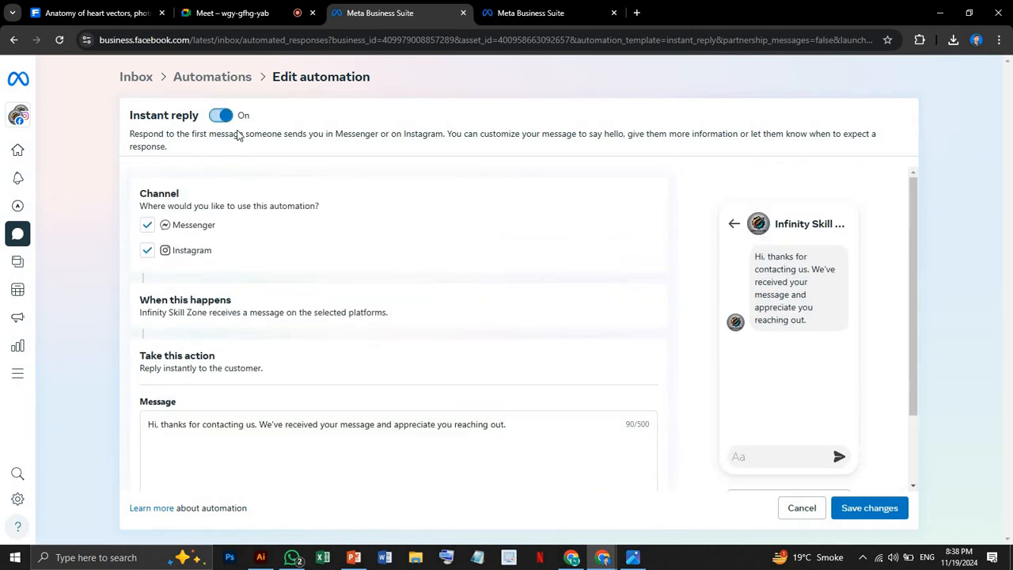
click(219, 115)
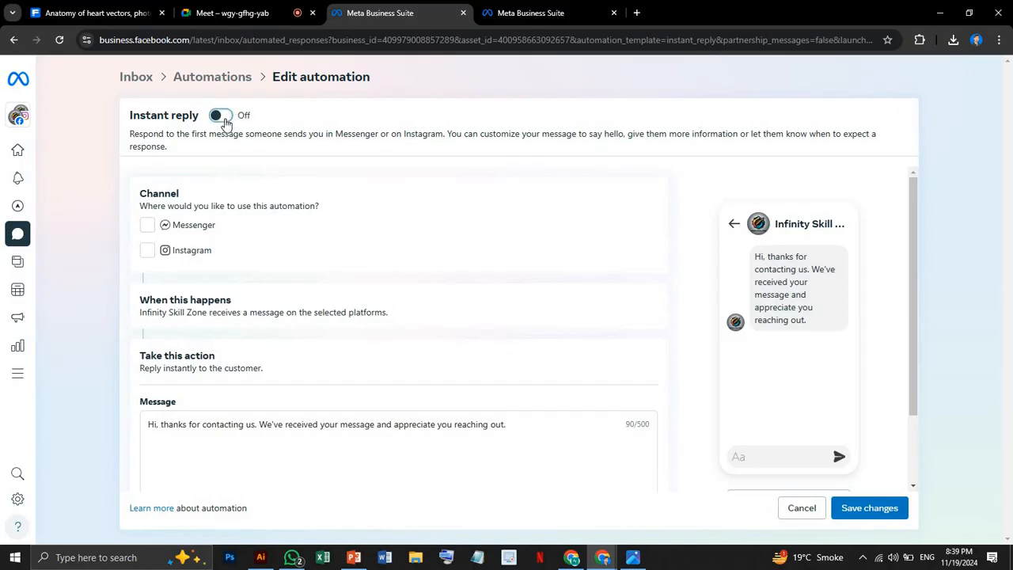
Try to save the Instant reply with only the Messenger channel selected, and dismiss the notification.
click(217, 117)
click(147, 225)
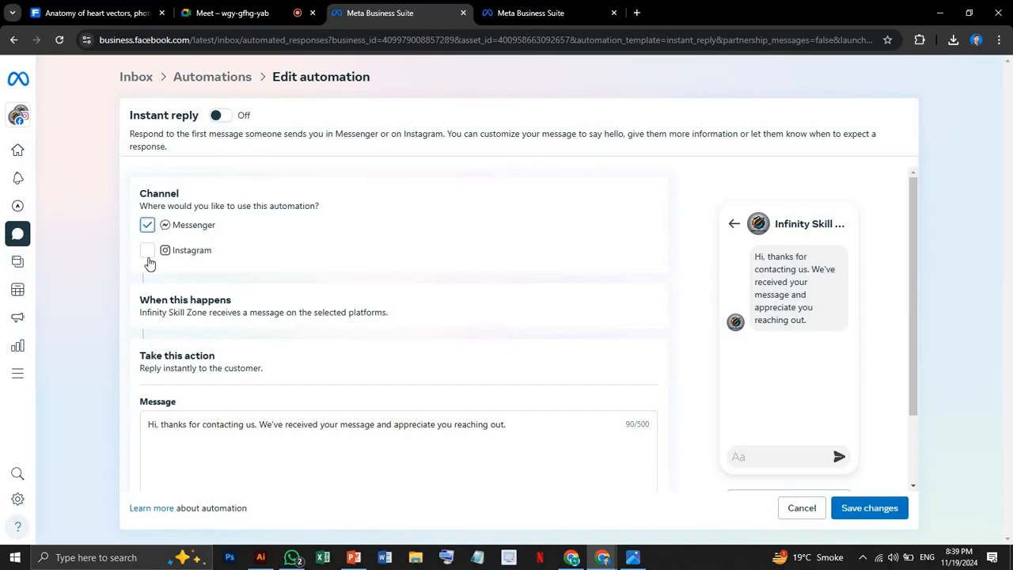
scroll(364, 324, down, 2)
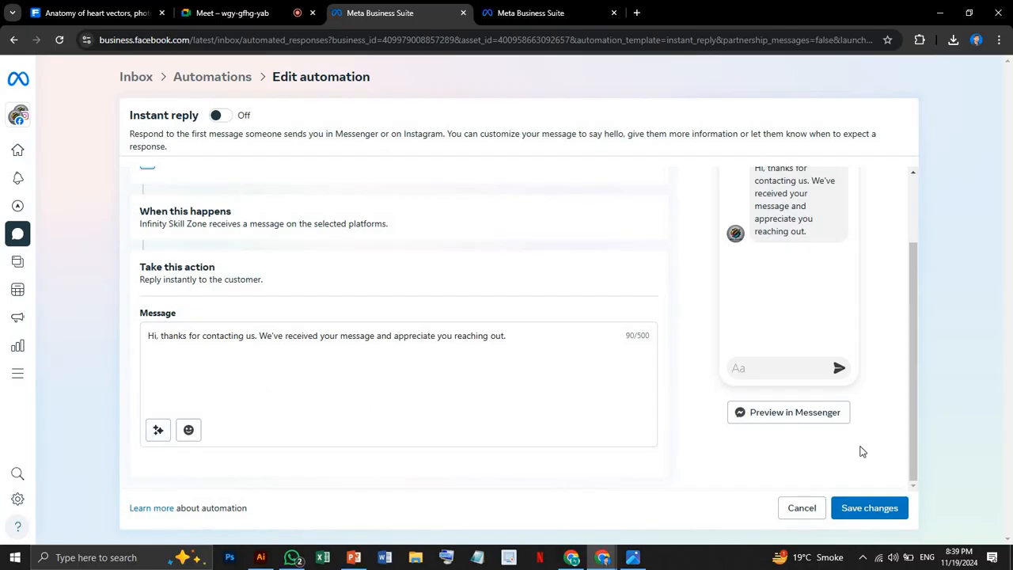
click(871, 508)
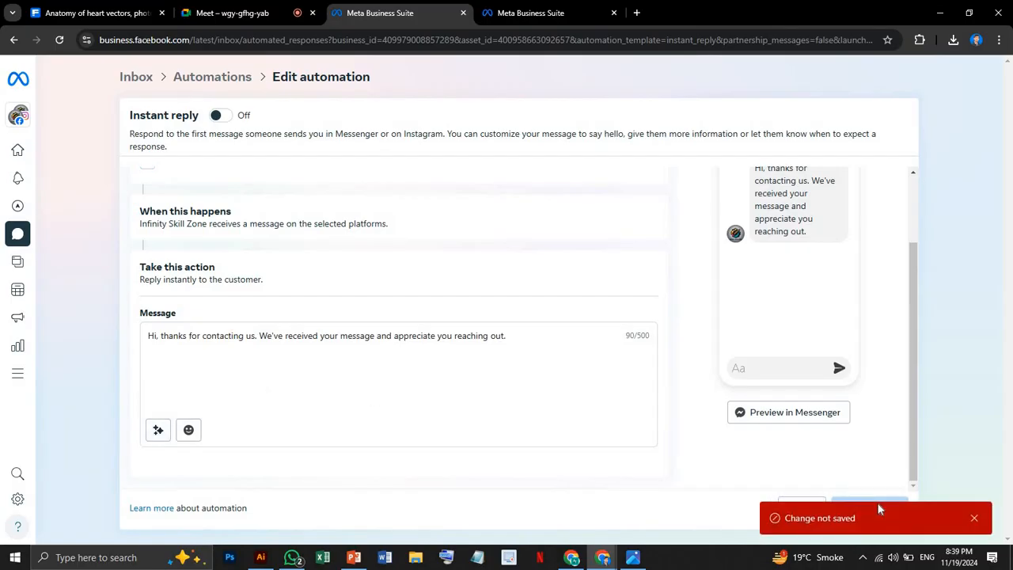
click(974, 519)
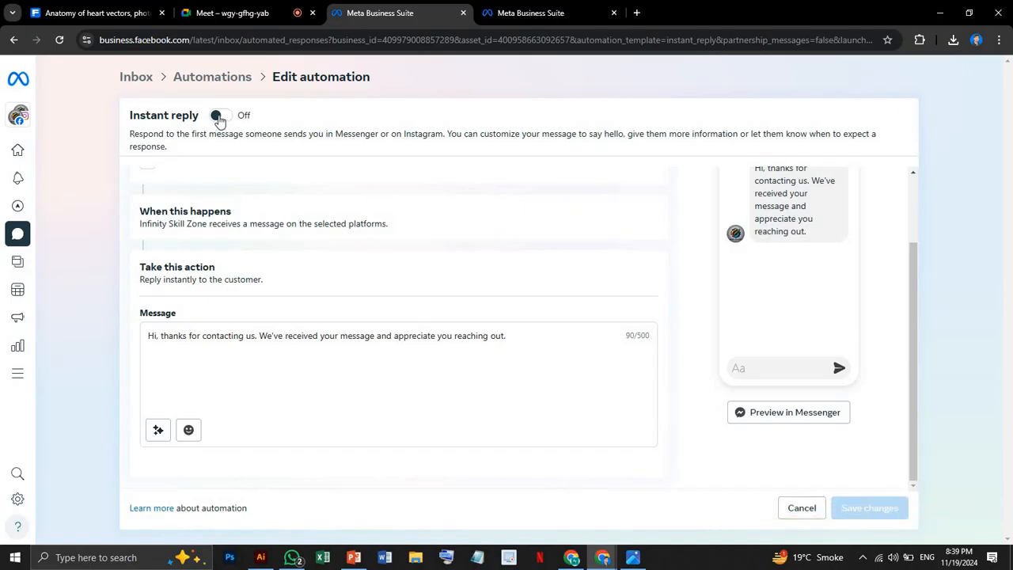
Try repeatedly to switch on the Instant reply automation.
click(221, 118)
click(226, 119)
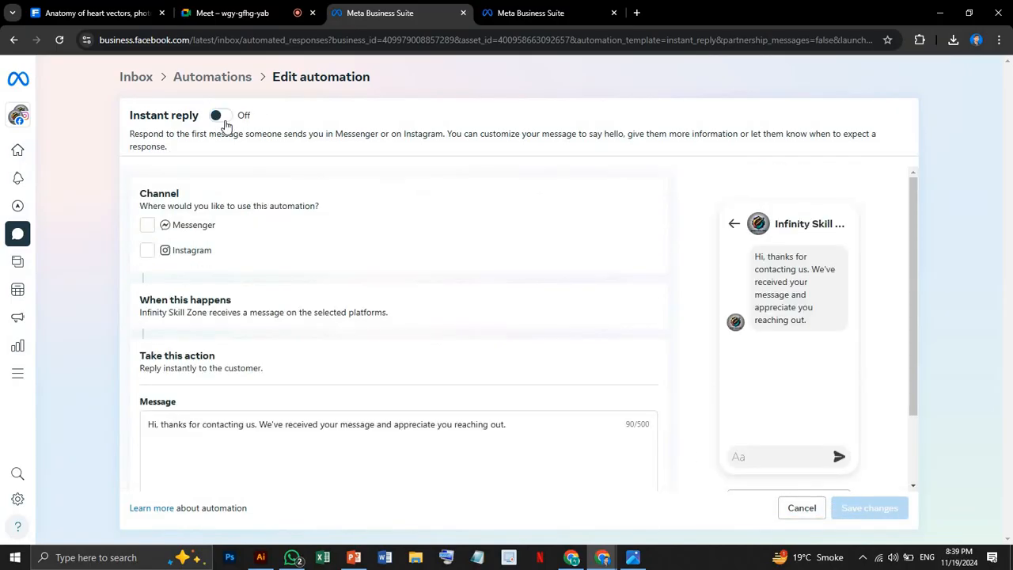
click(225, 121)
click(226, 121)
click(226, 125)
click(225, 122)
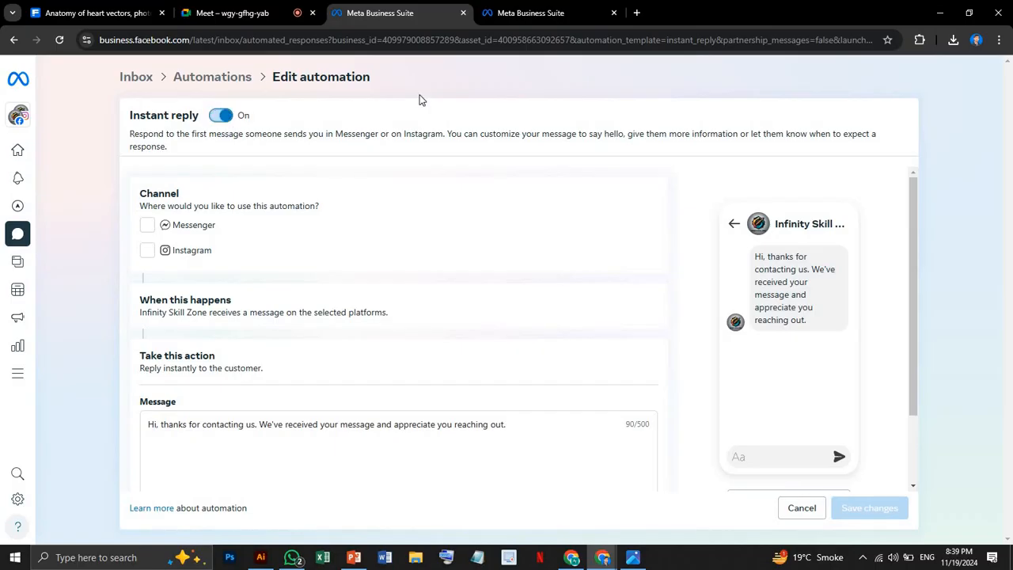
Close the extra inbox tab and try enabling the Instant reply again with both Messenger and Instagram selected.
click(615, 14)
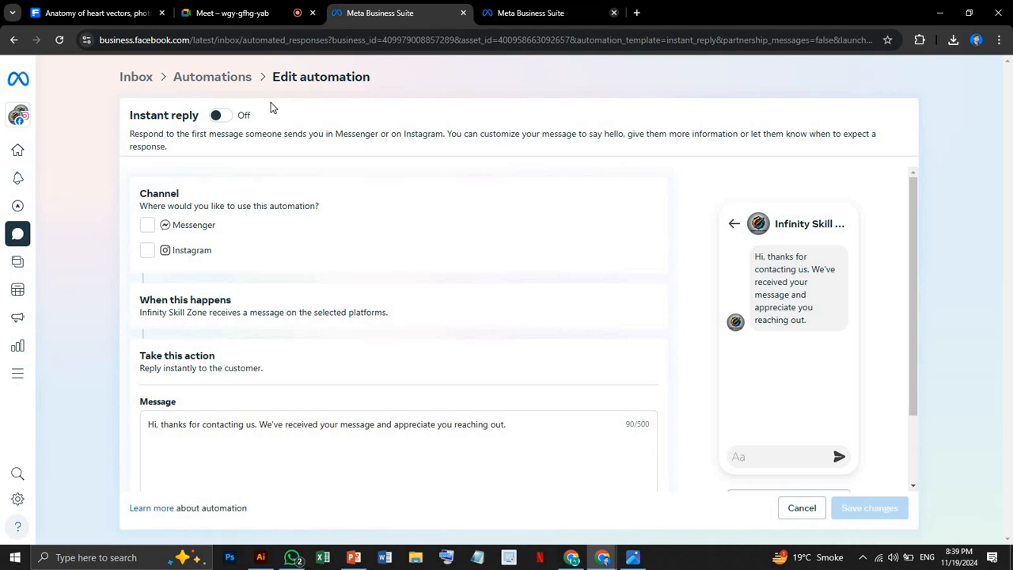
click(218, 117)
click(217, 118)
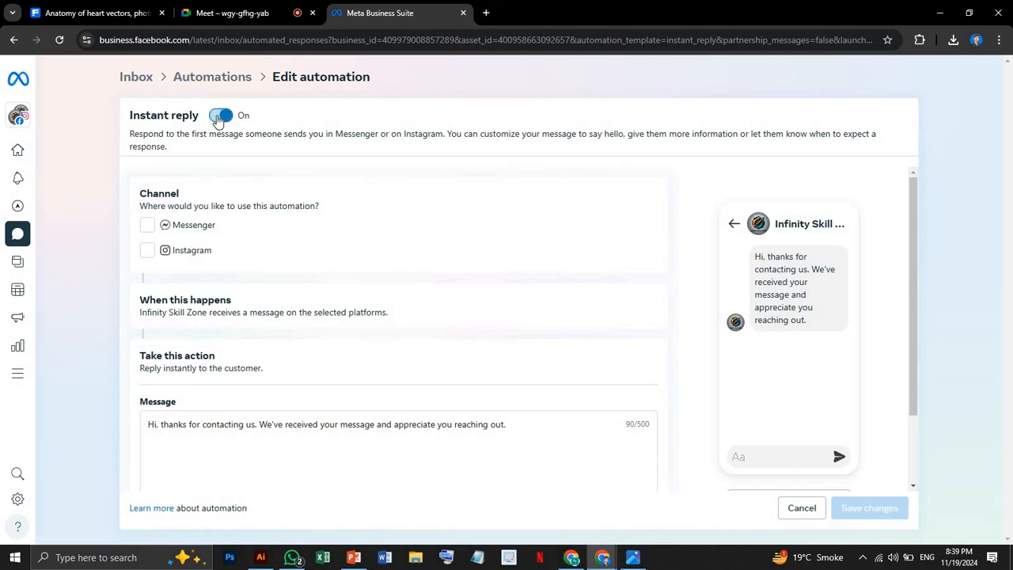
click(147, 227)
click(148, 250)
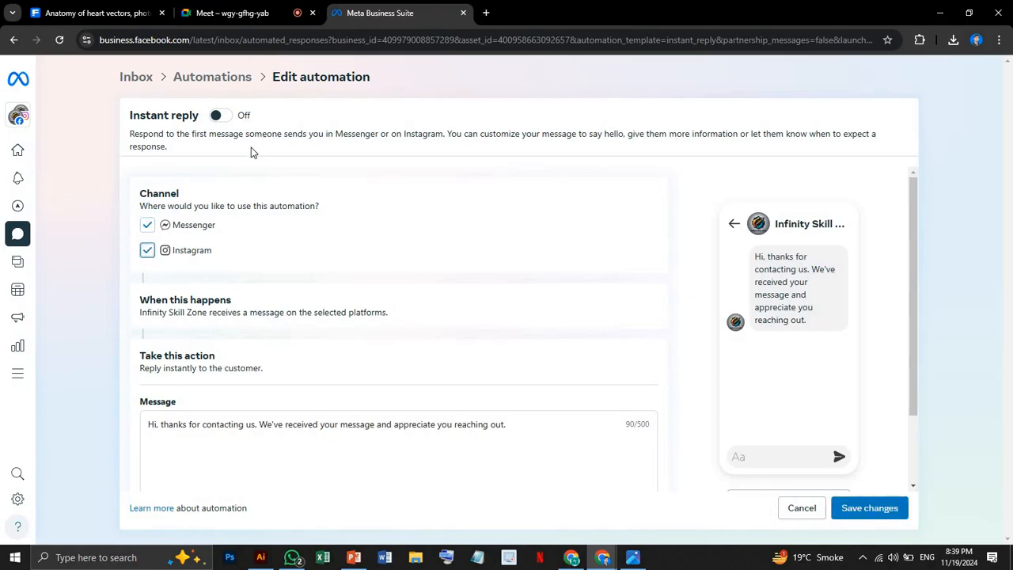
click(224, 127)
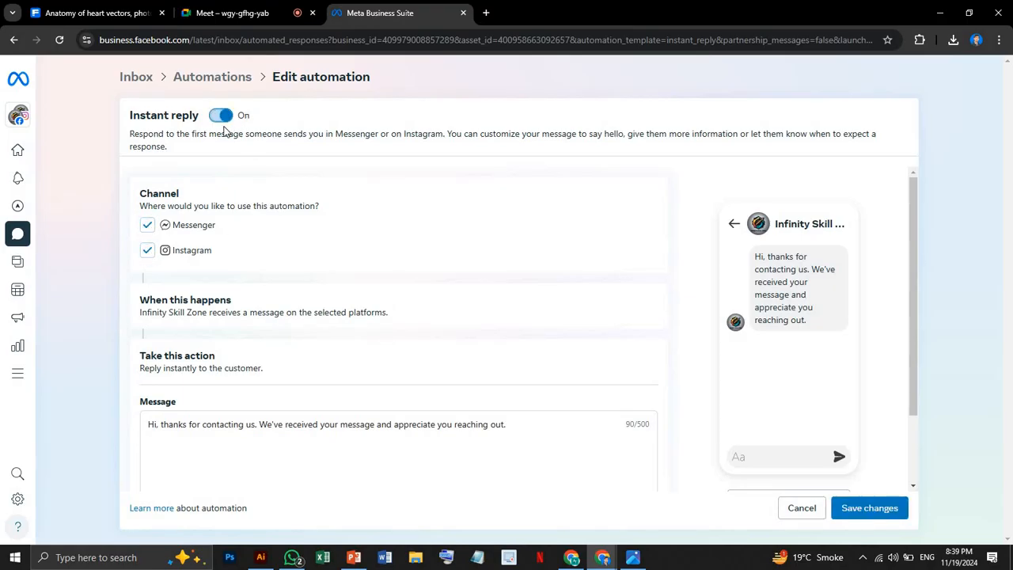
click(219, 120)
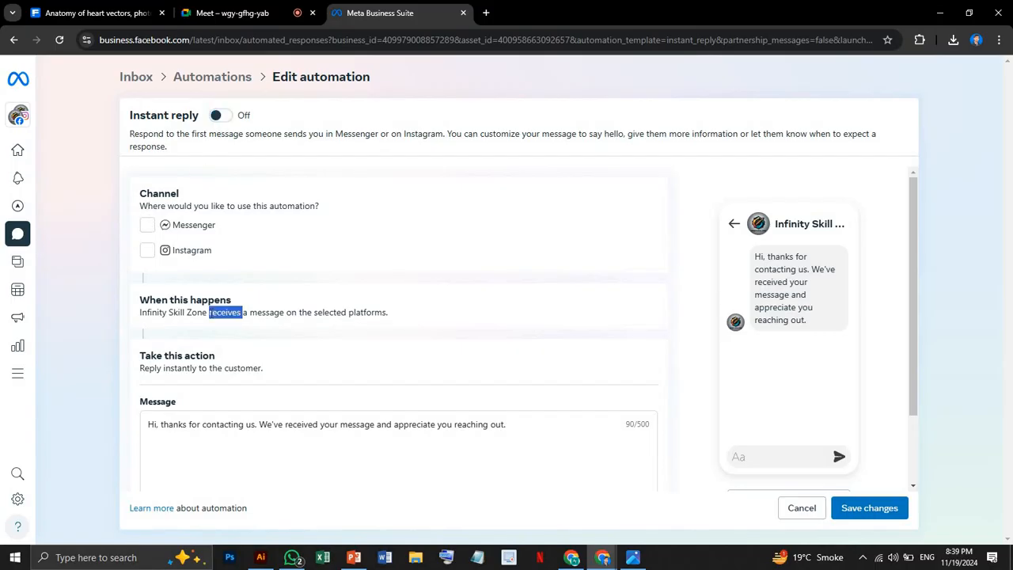
Review the Instant reply's trigger, try again to switch the automation on, and reload the page.
triple_click(210, 313)
click(469, 315)
scroll(466, 312, down, 1)
scroll(451, 297, up, 1)
click(220, 116)
click(60, 39)
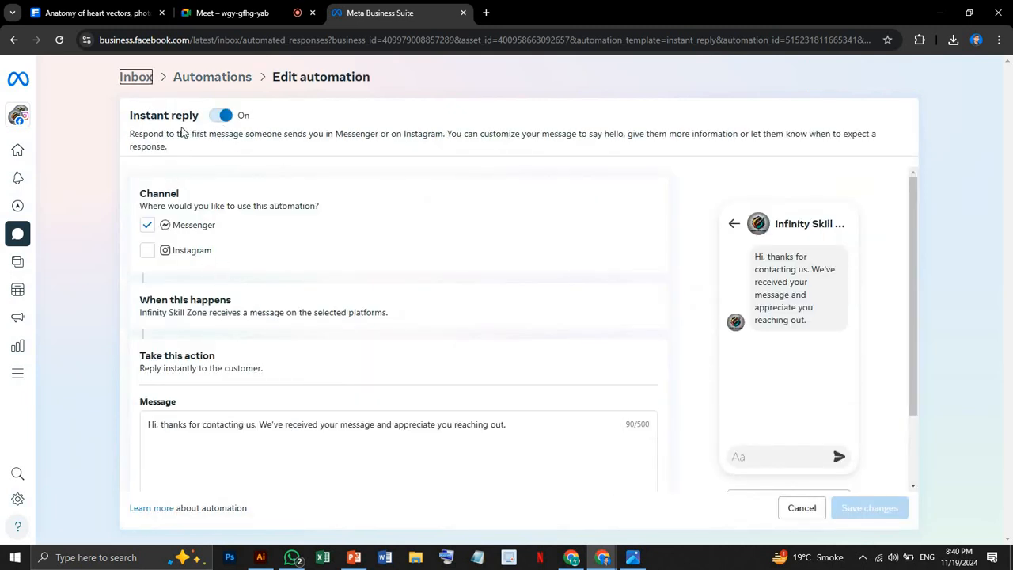
Add the Instagram channel to the Instant reply, keep its default message, and save the changes.
click(147, 251)
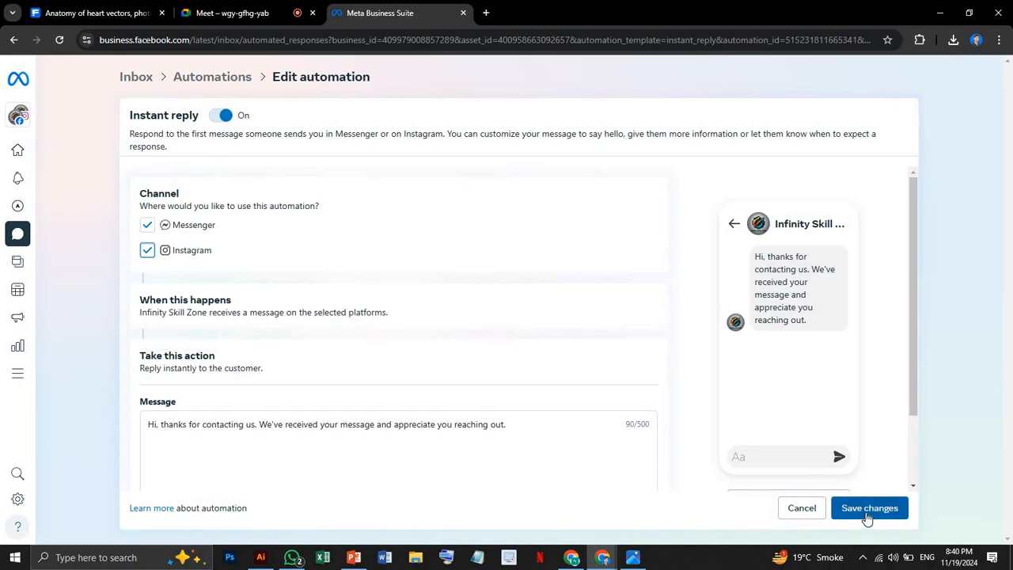
click(514, 440)
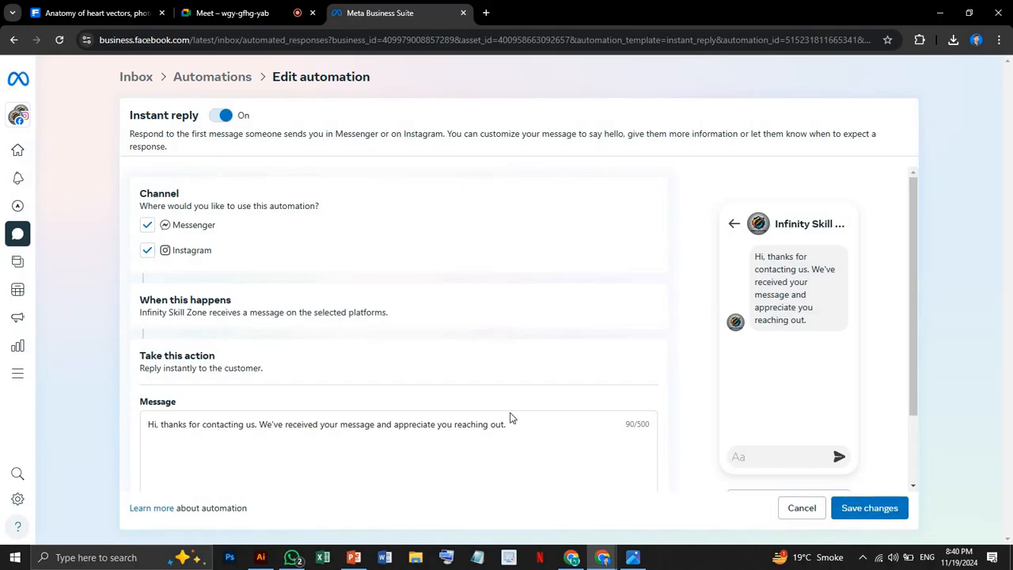
drag(520, 426, 198, 445)
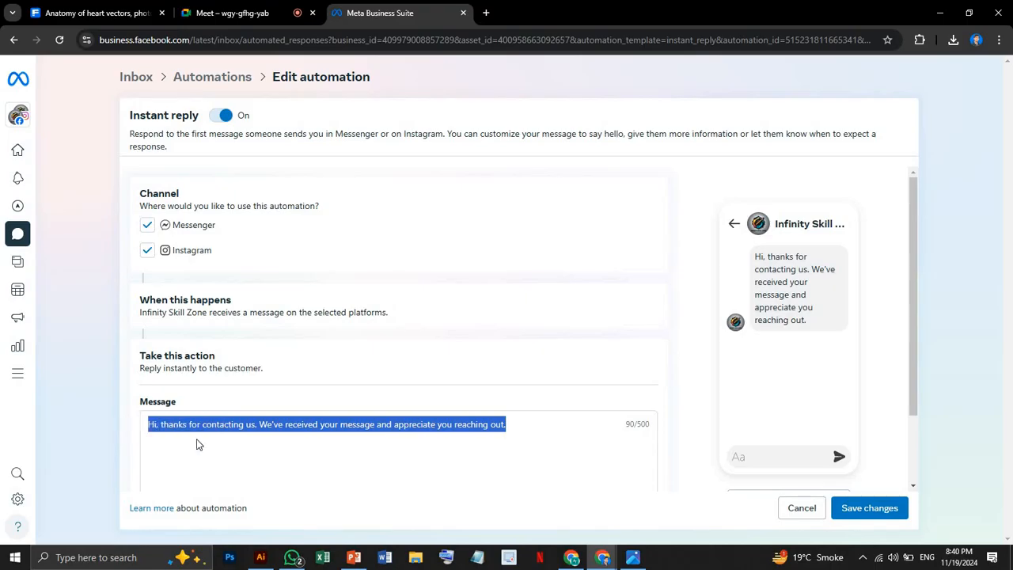
click(879, 520)
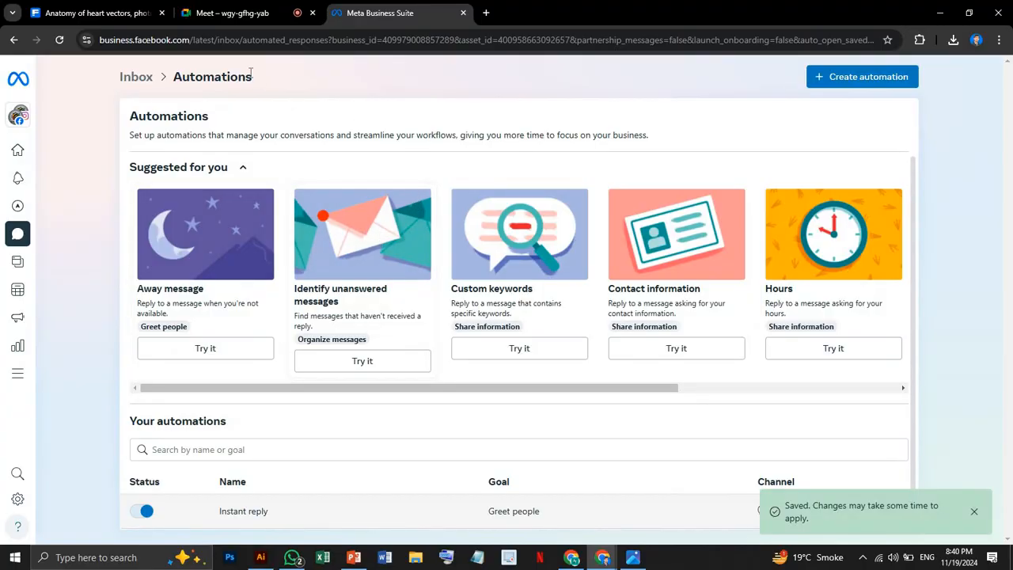
Switch to the other Facebook window and send "hi" to Infinity Skill Zone to test the Instant reply.
click(572, 557)
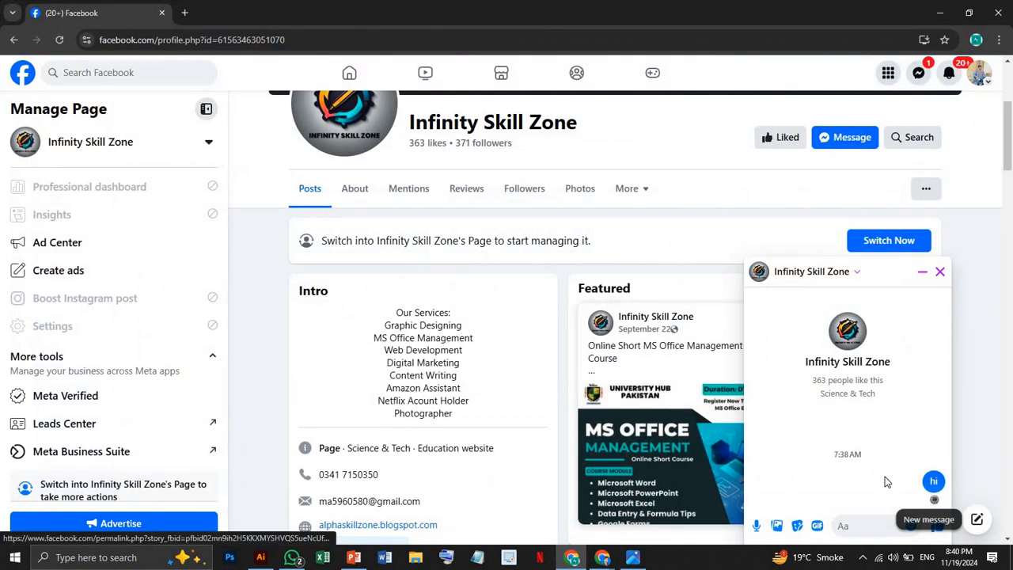
scroll(887, 483, down, 2)
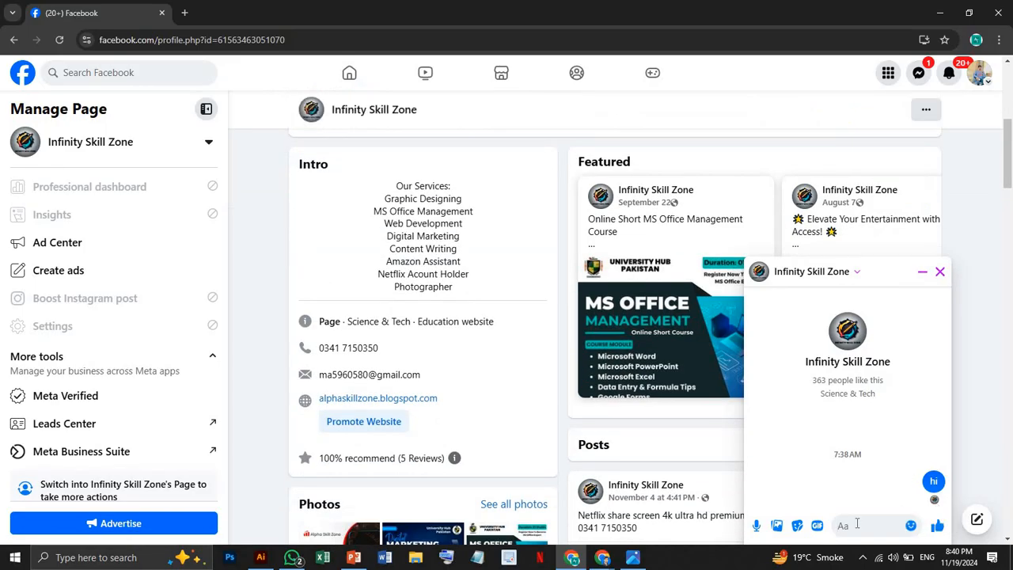
text(h)
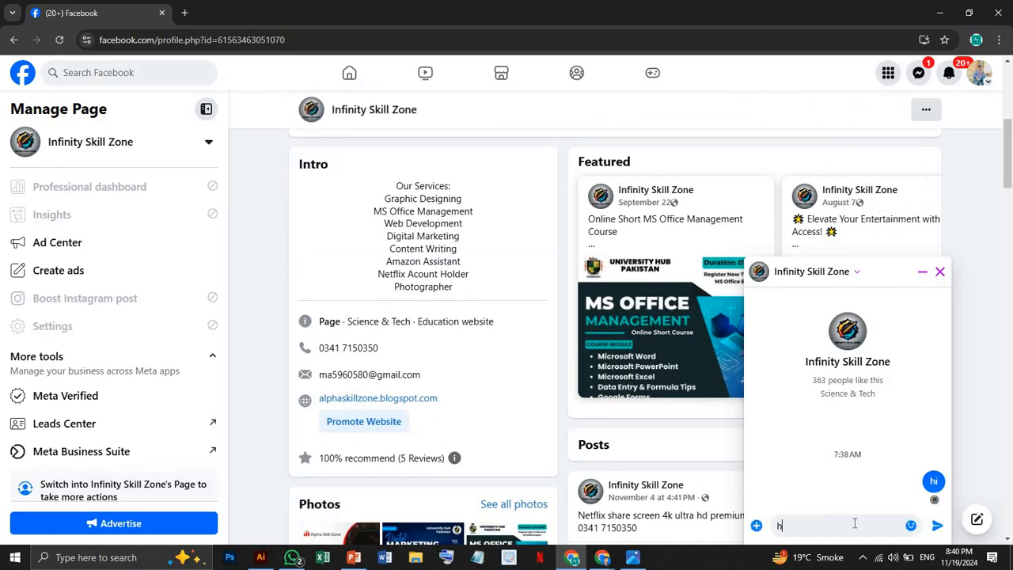
text(i)
key(Return)
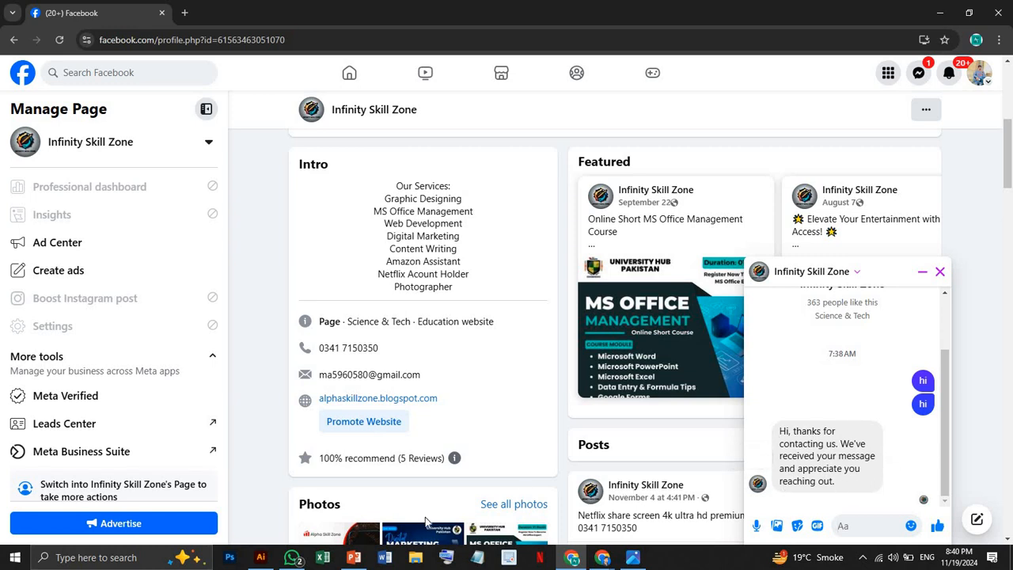
Switch back to the Meta Business Suite window, open Facebook in a new tab, and return to the Automations page.
click(603, 557)
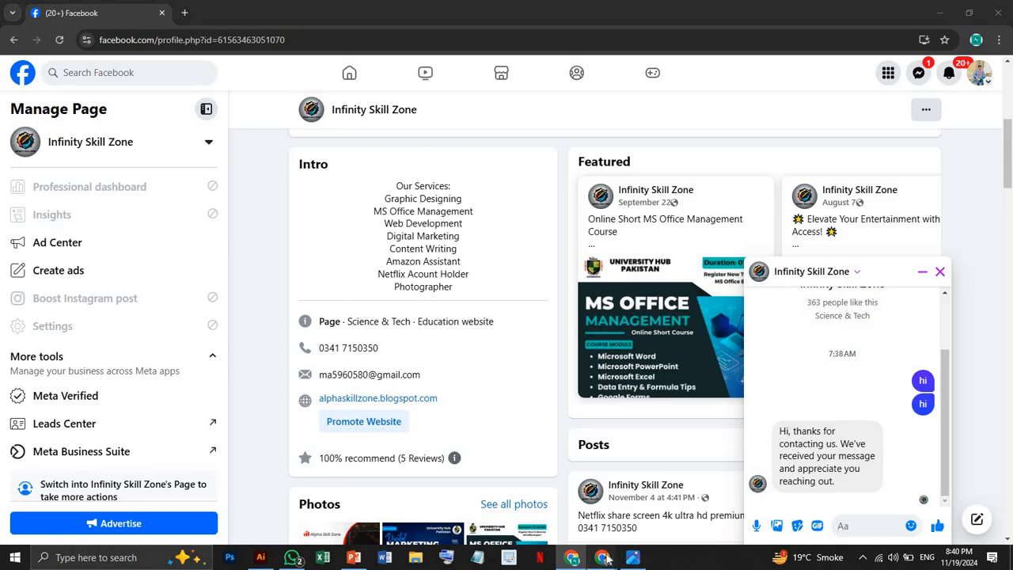
click(539, 490)
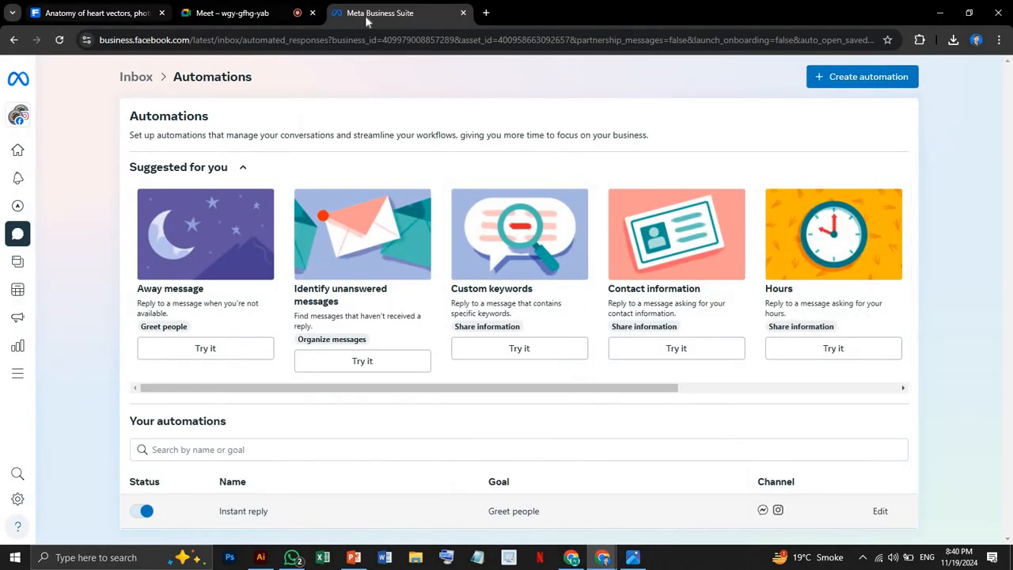
click(485, 13)
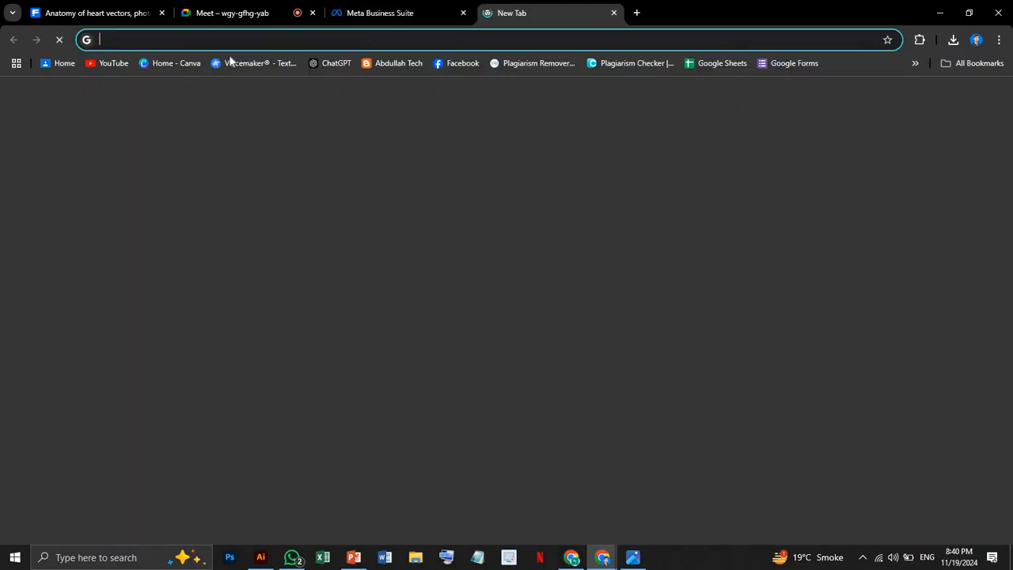
click(460, 65)
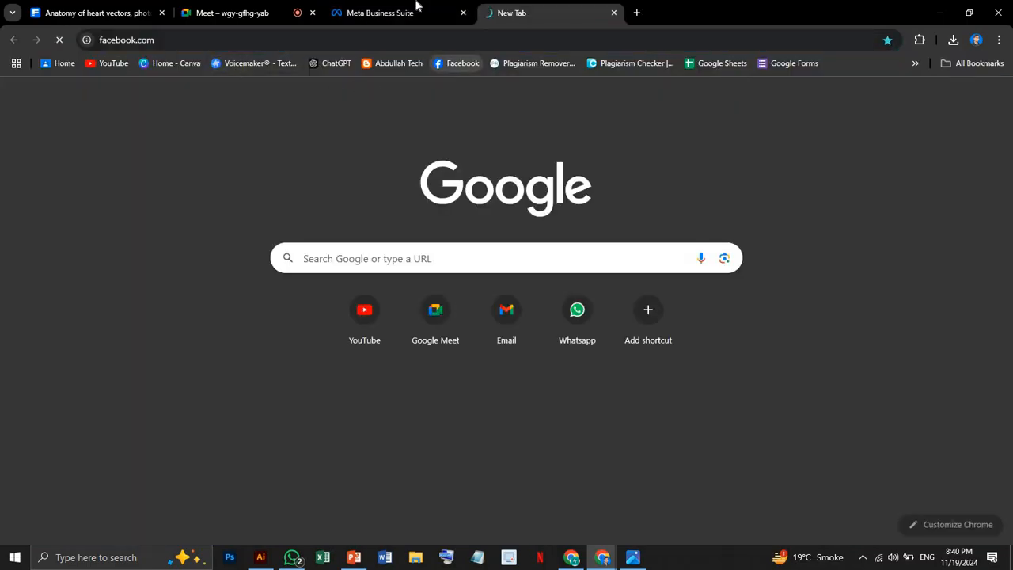
click(416, 9)
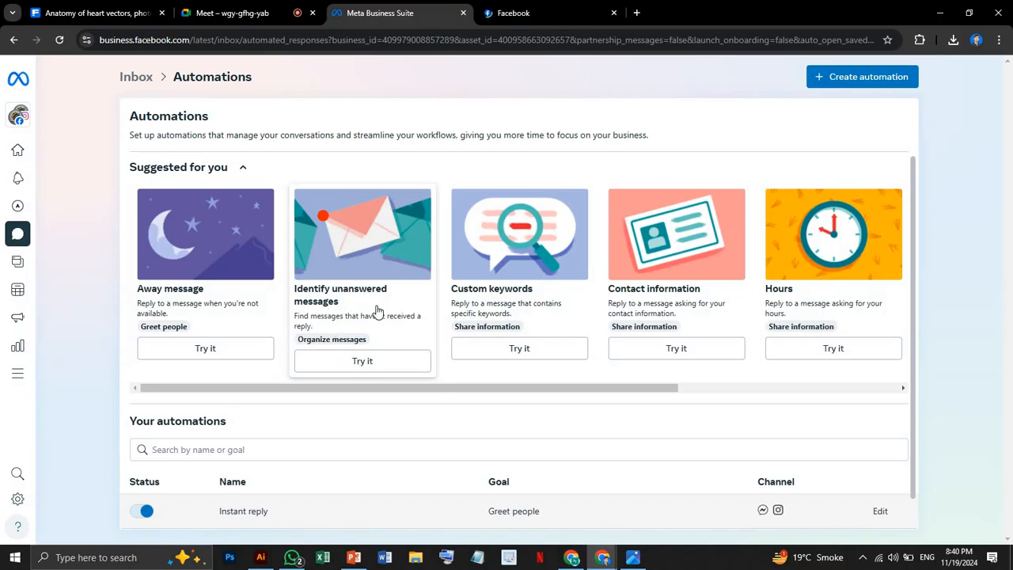
Open the Identify unanswered messages automation and show the choices for how long a message may remain unanswered.
click(355, 366)
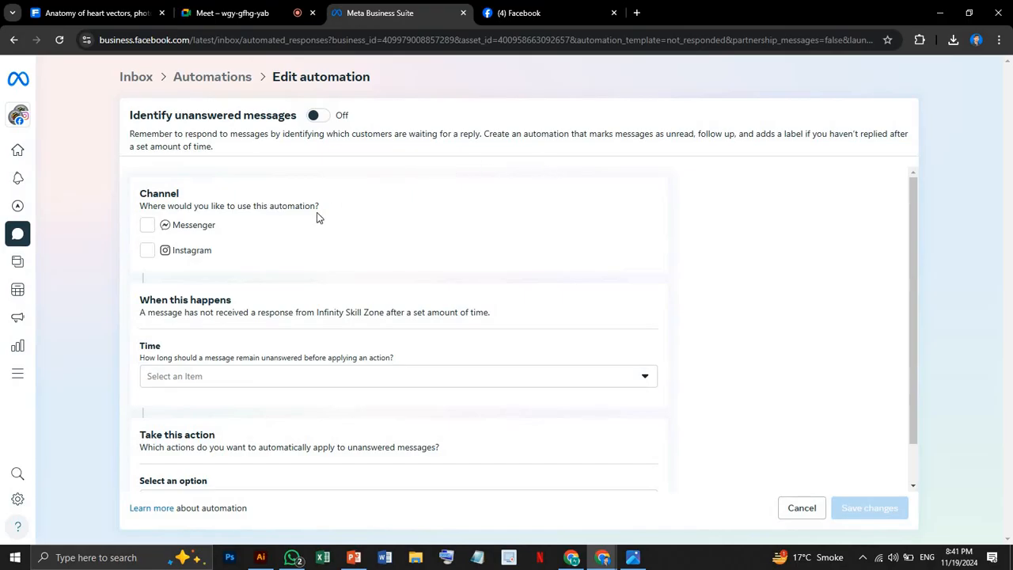
scroll(329, 279, down, 1)
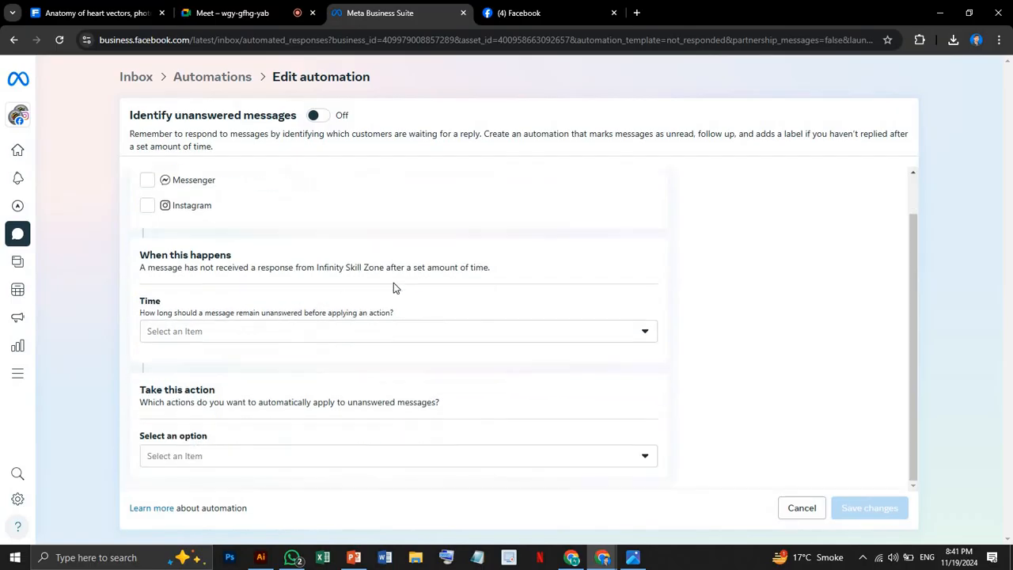
click(260, 342)
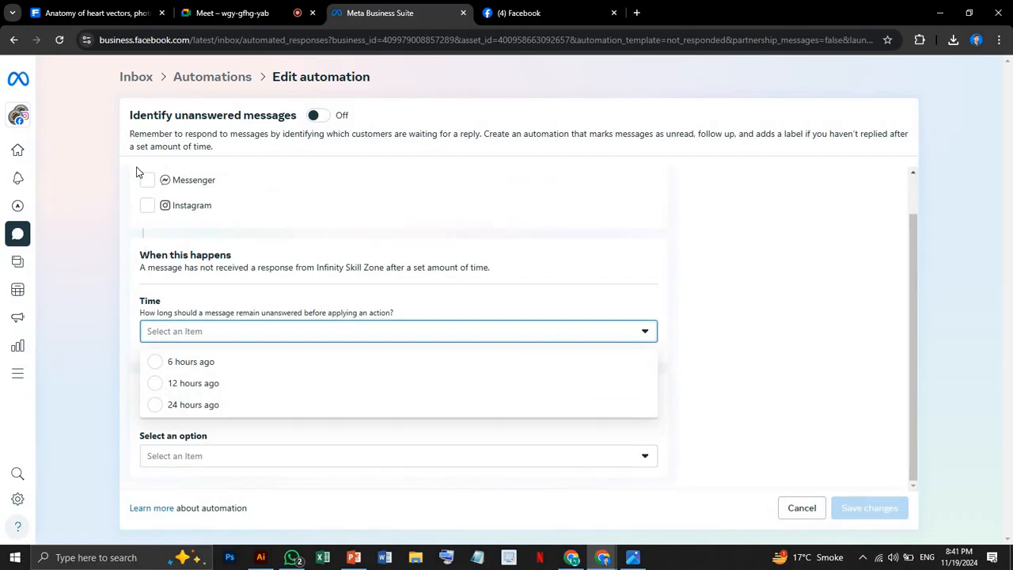
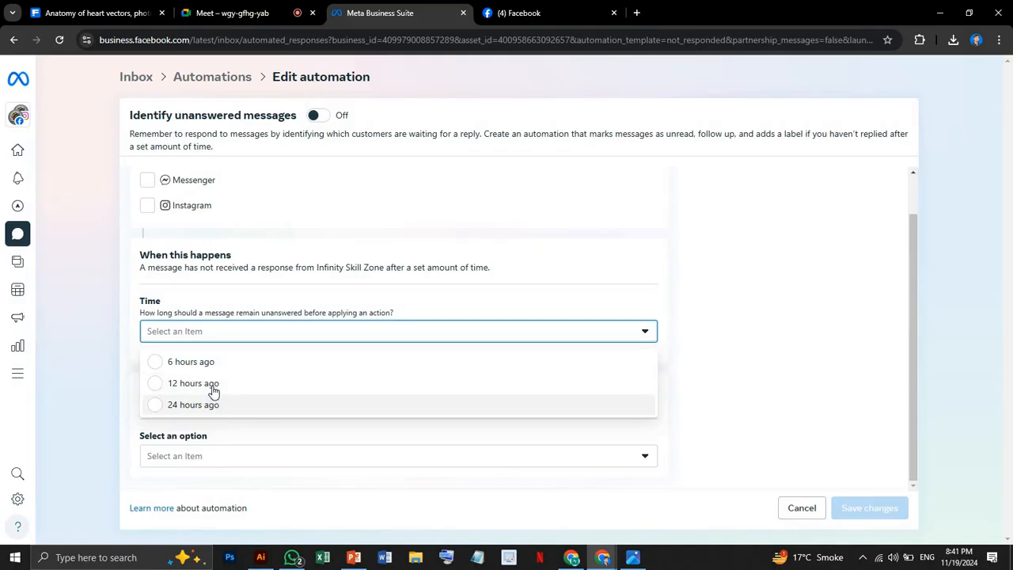
Close the unanswered-time choices and view the actions that can be applied automatically to unanswered messages, without selecting any.
click(324, 294)
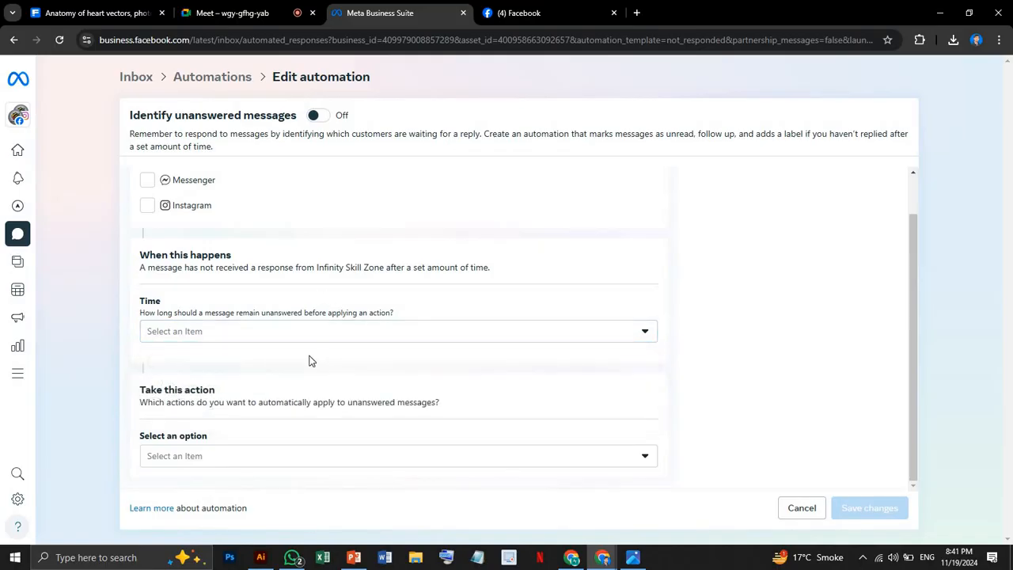
click(226, 462)
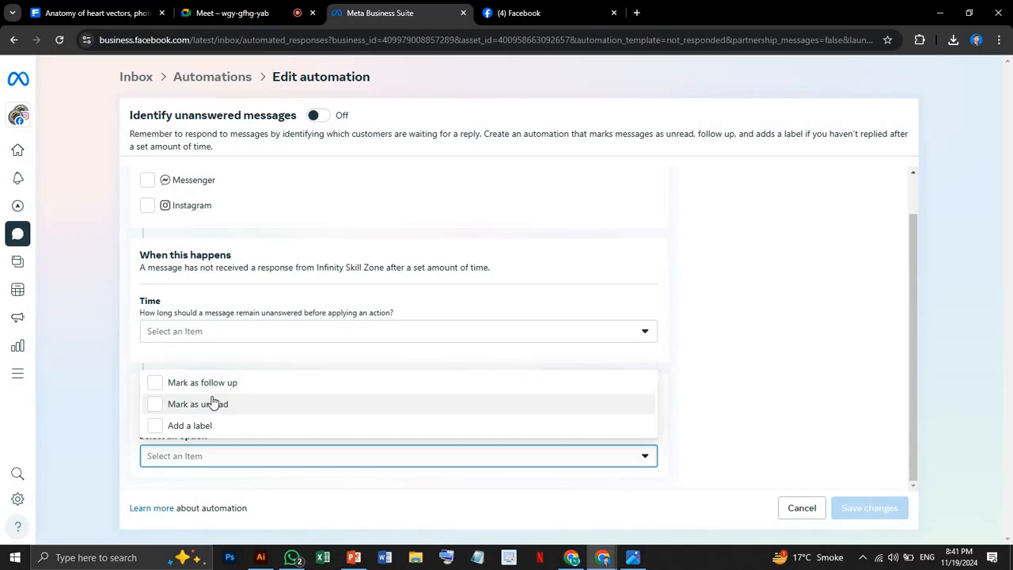
click(624, 267)
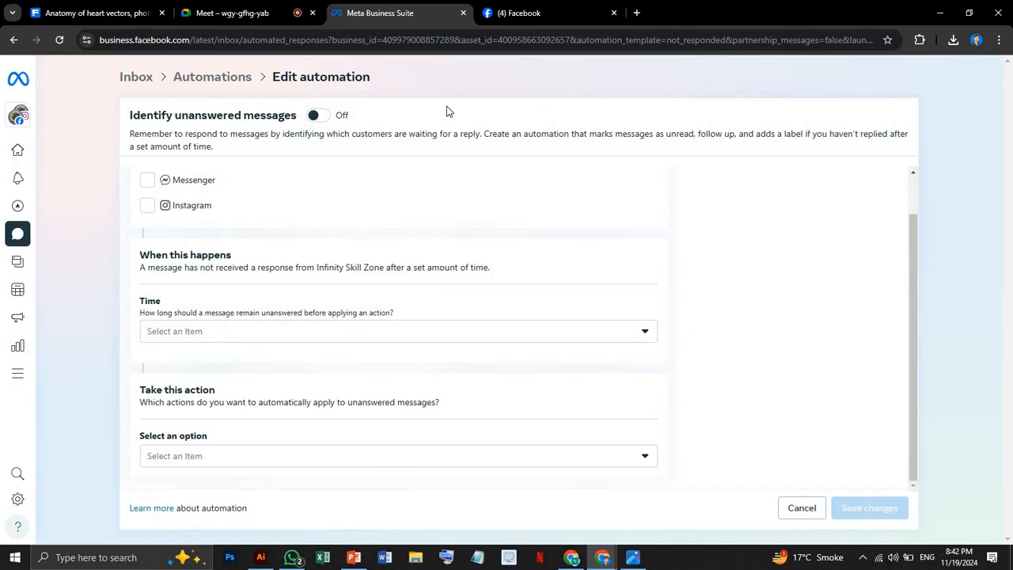
Switch to the Facebook page and open the Infinity Skill Zone inbox to view the latest Messenger conversation.
click(554, 13)
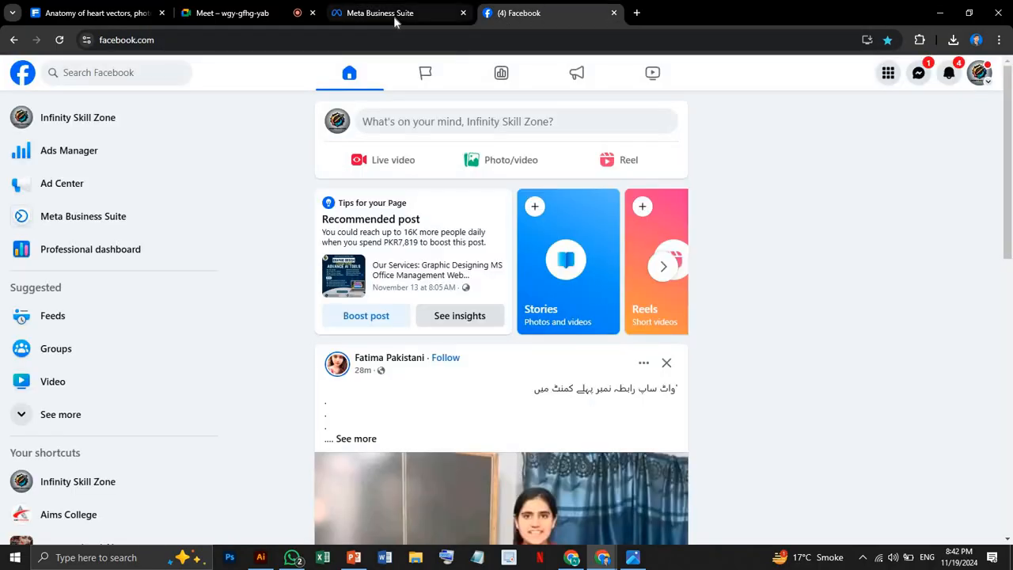
click(393, 16)
click(512, 13)
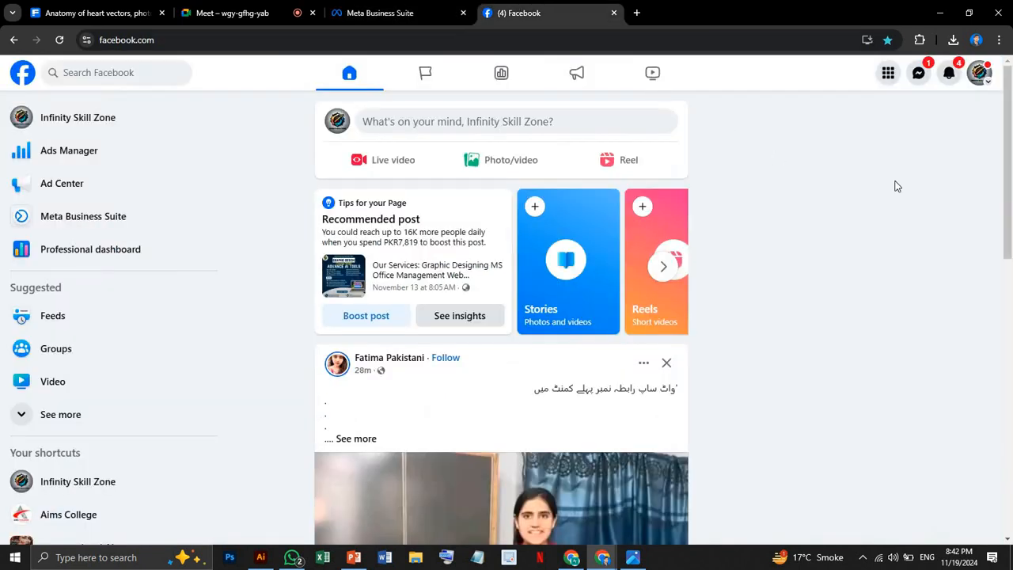
click(919, 73)
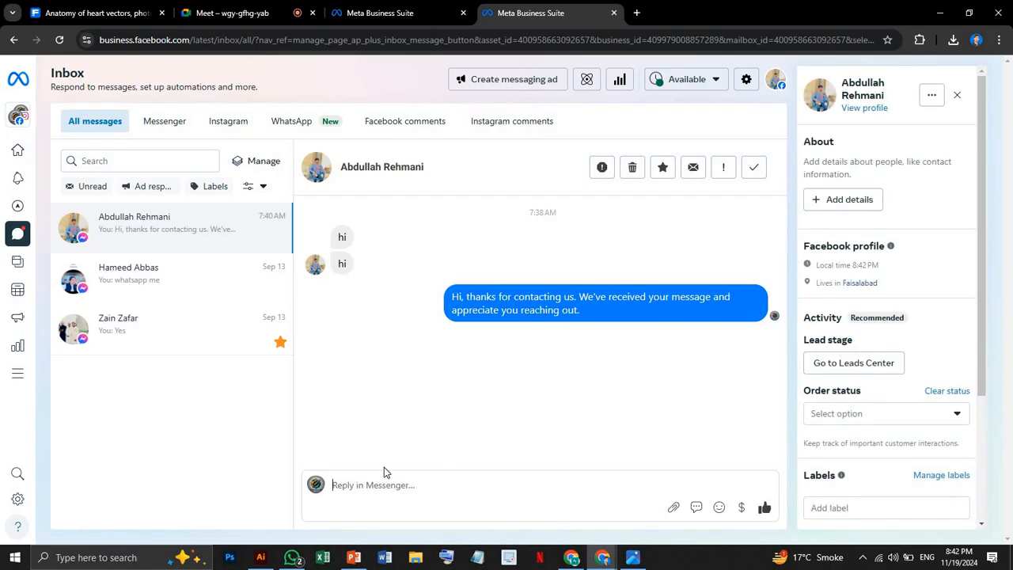
Return to the Automations page, open the Custom keywords automation, select the Messenger channel and turn the automation on.
click(384, 12)
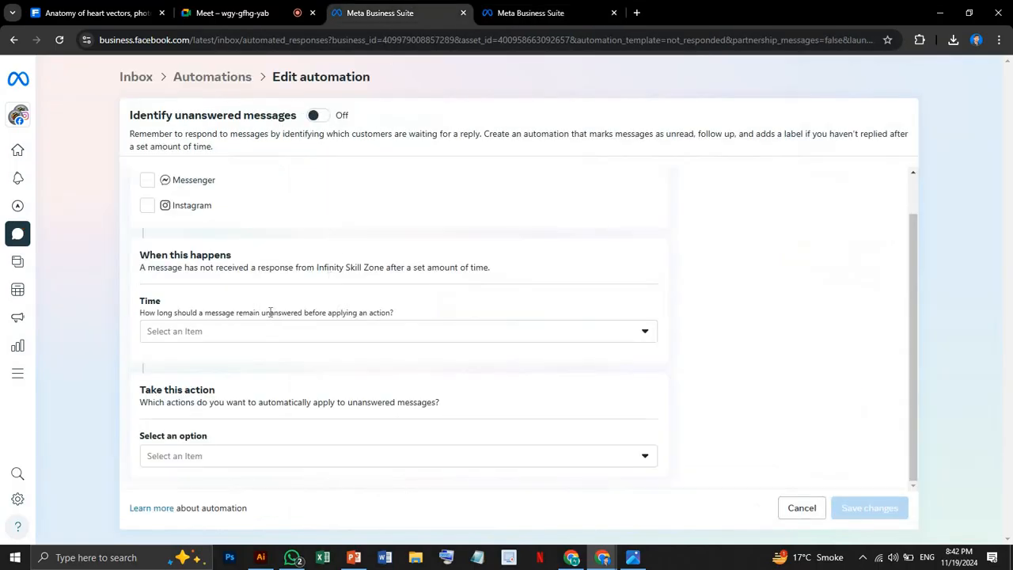
click(204, 80)
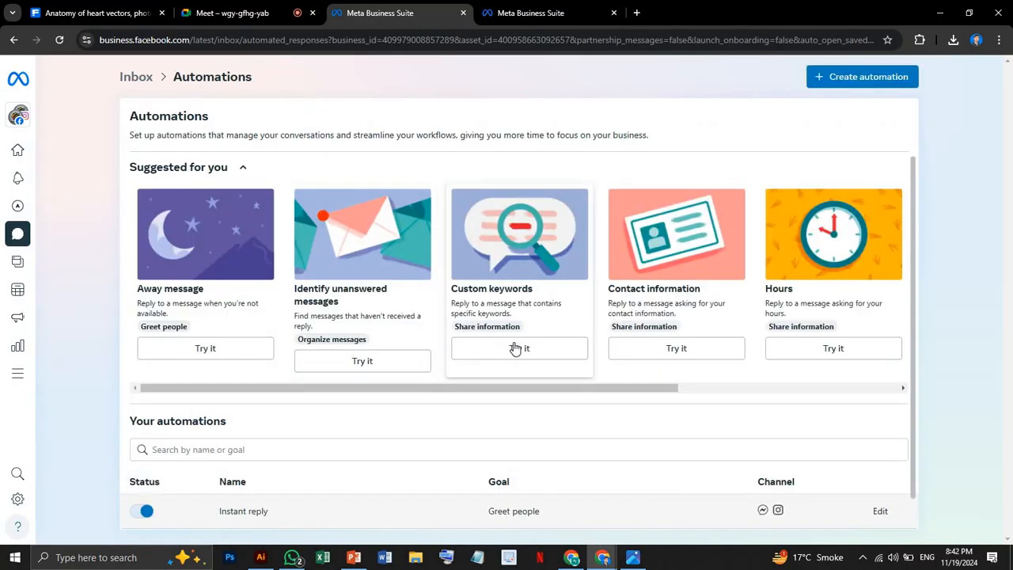
click(515, 348)
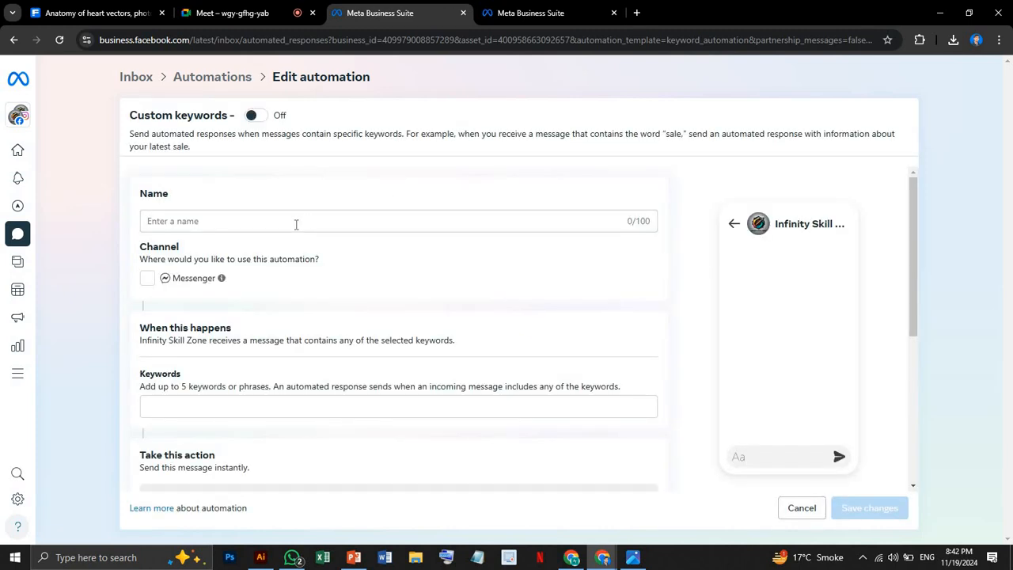
click(147, 278)
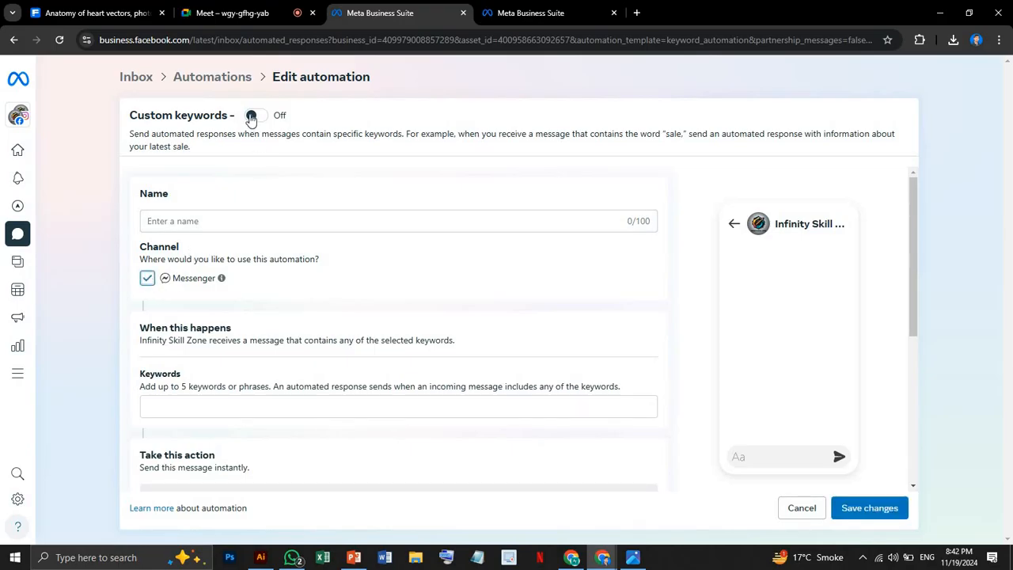
click(252, 116)
Name the Custom keywords automation "/", clearing any trial text entered before it.
click(193, 221)
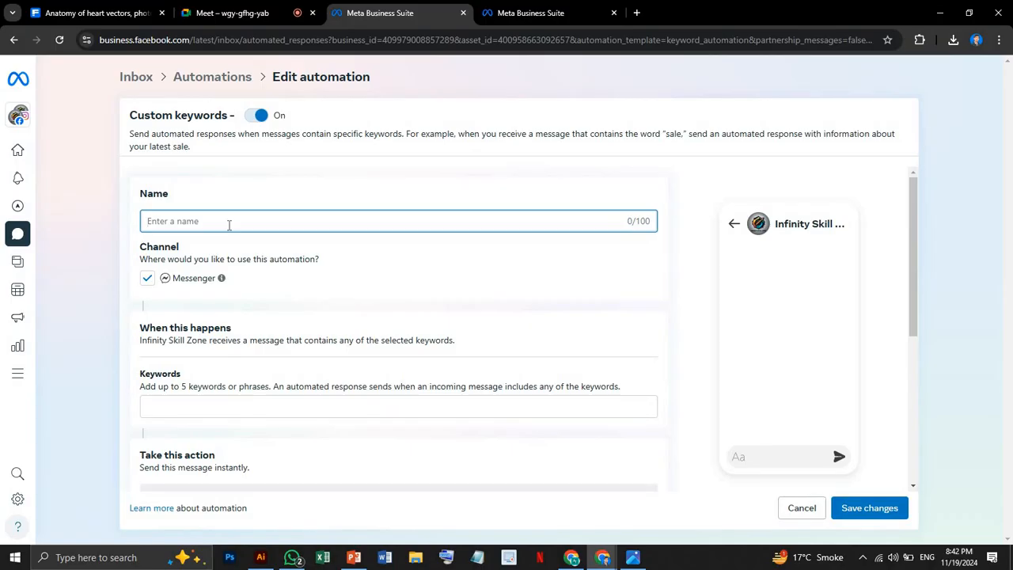
text(Abd)
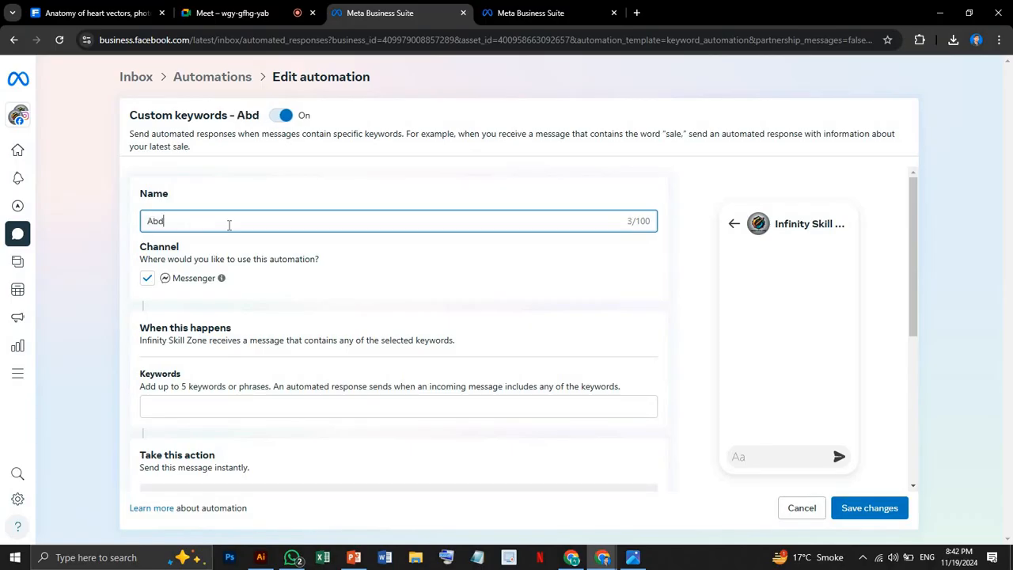
text(ull\\\\\)
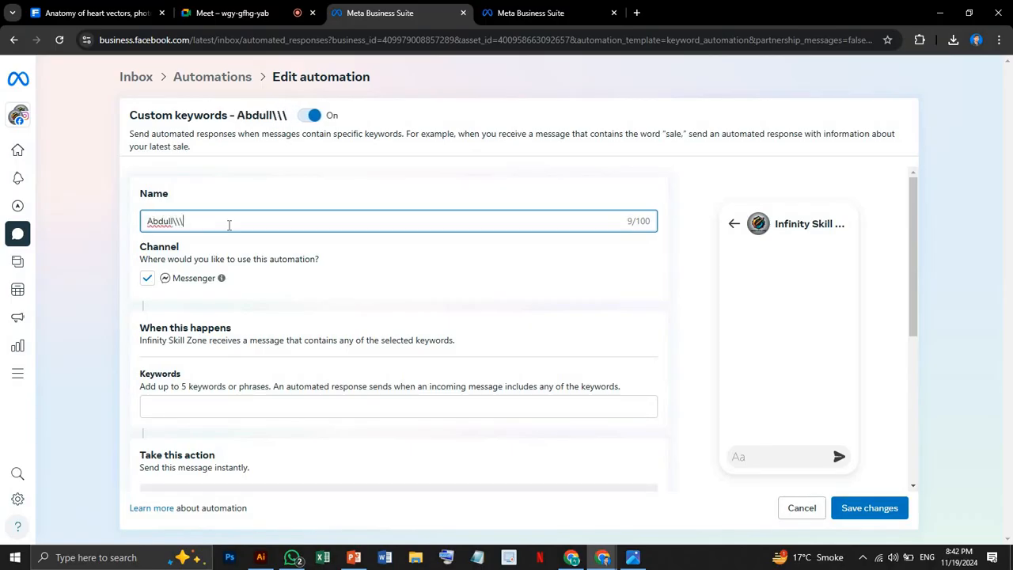
key(BackSpace)
key(BackSpace)
key(BackSpace)
key(BackSpace)
key(BackSpace)
key(BackSpace)
key(BackSpace)
key(BackSpace)
key(BackSpace)
key(BackSpace)
key(BackSpace)
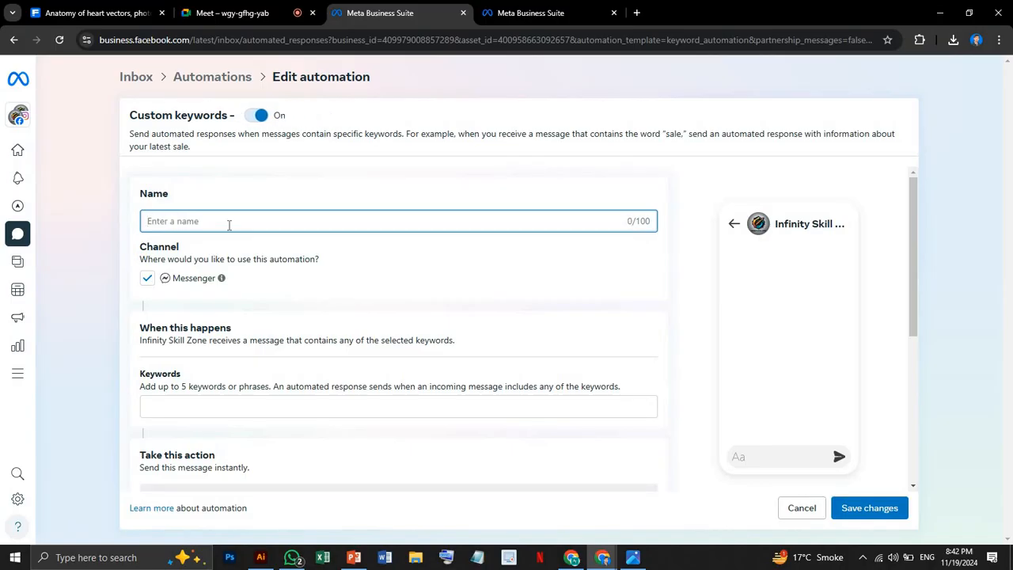
text(/)
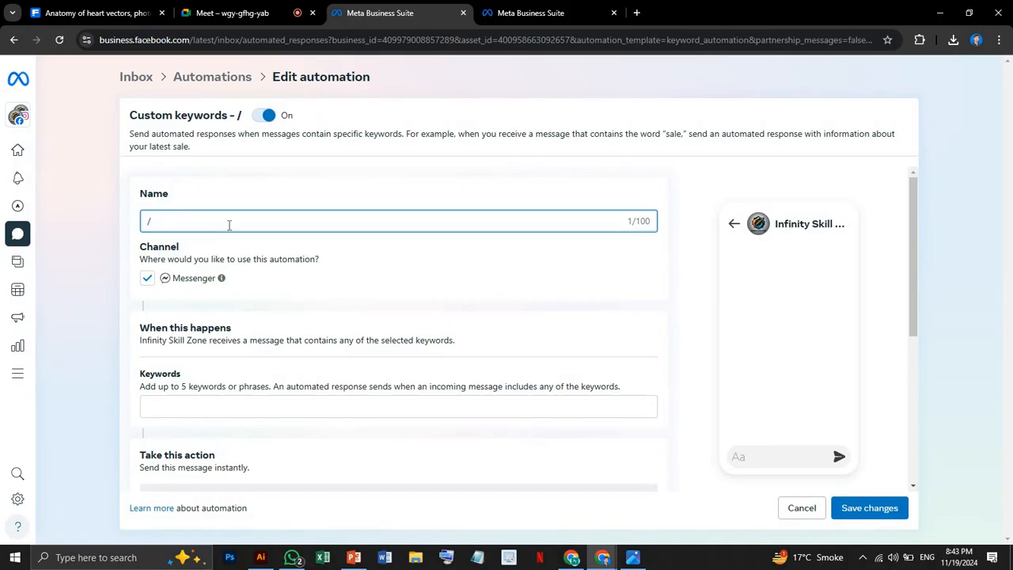
Add "/" as the trigger keyword and enter "Austin Texas USA" as the automated message.
scroll(263, 293, down, 4)
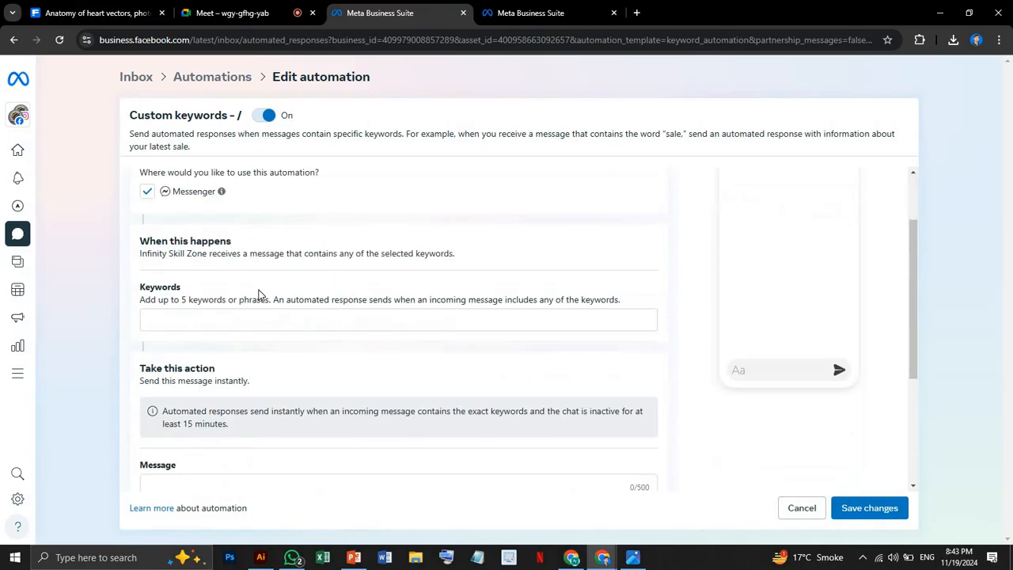
scroll(225, 269, up, 3)
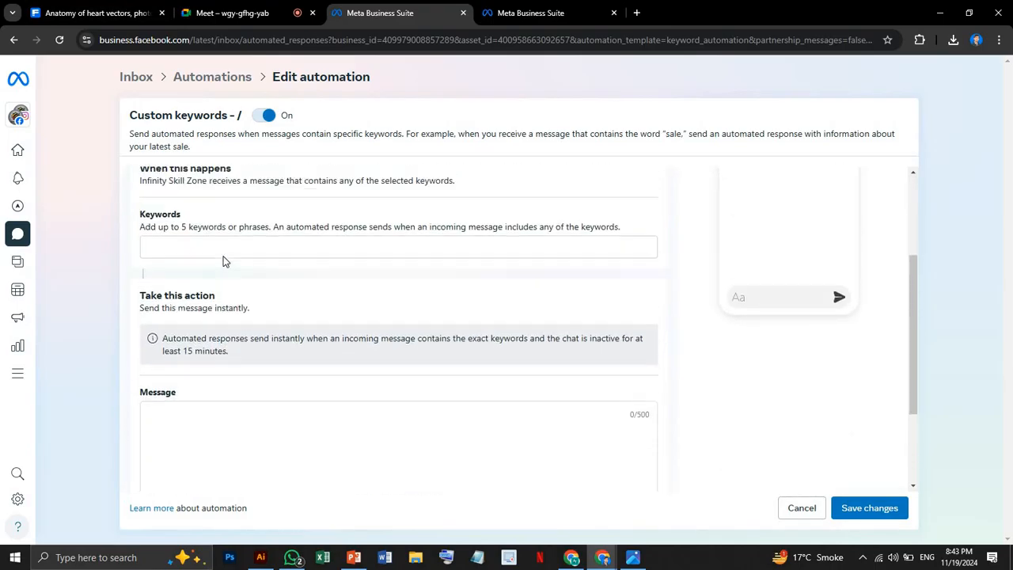
click(177, 301)
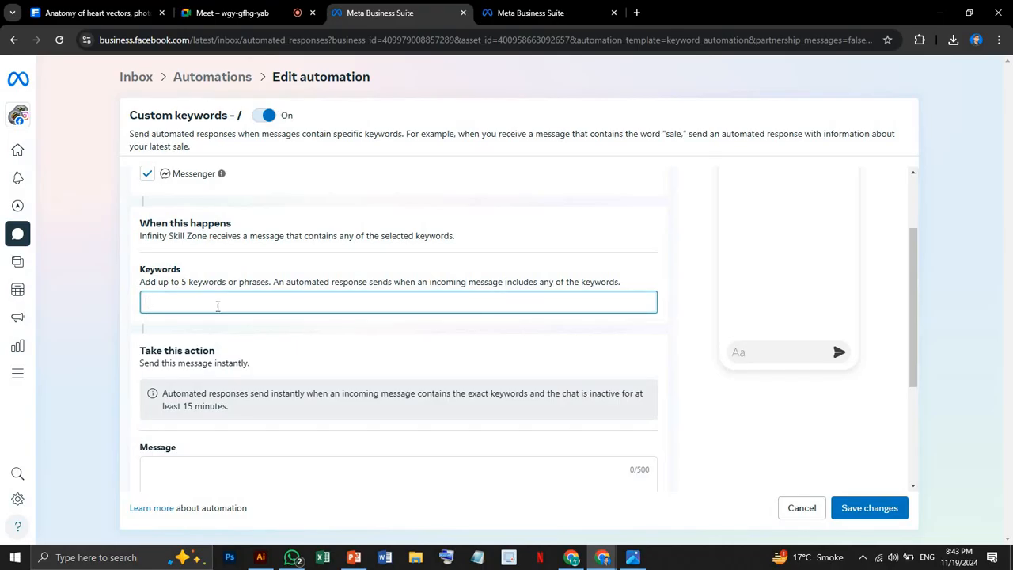
scroll(221, 344, down, 3)
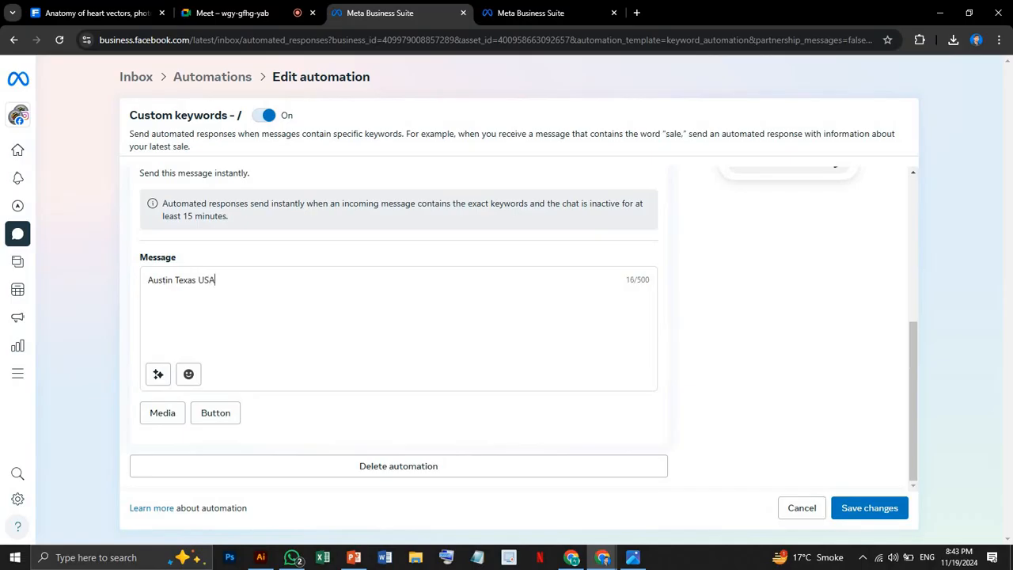
Add a button to the automated message and show its label and website URL fields, leaving both empty.
click(222, 417)
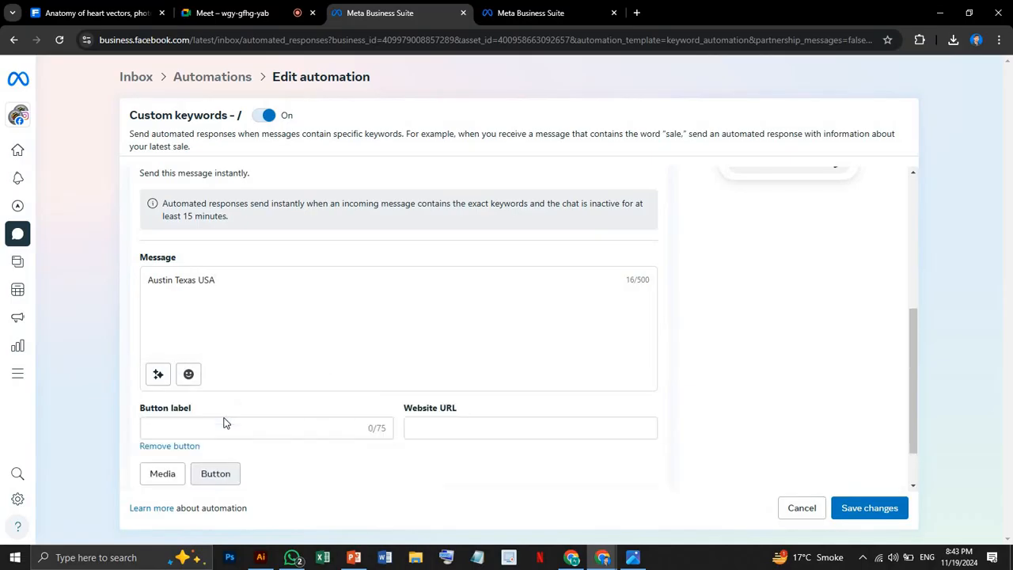
scroll(211, 370, down, 1)
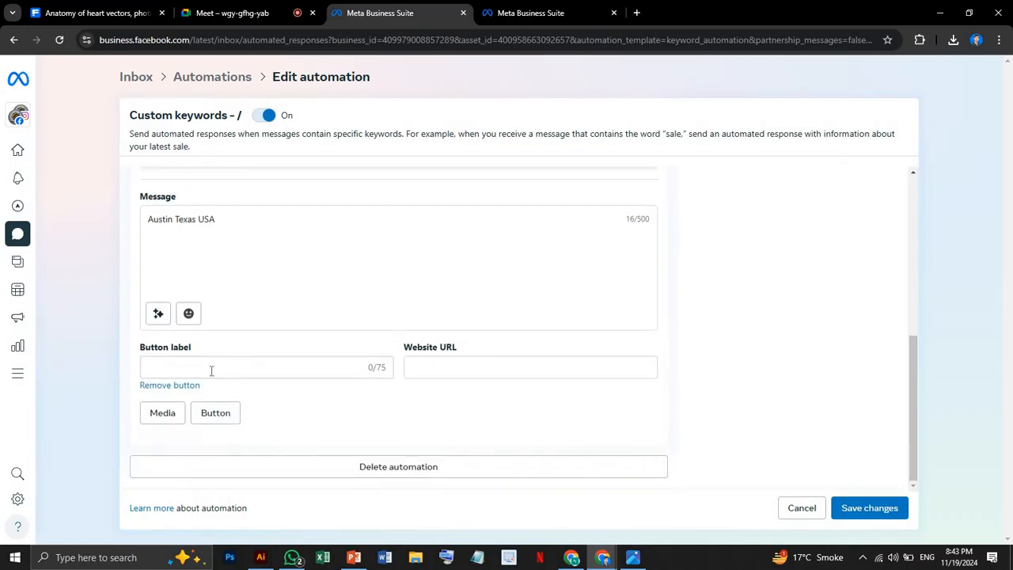
click(211, 371)
click(449, 365)
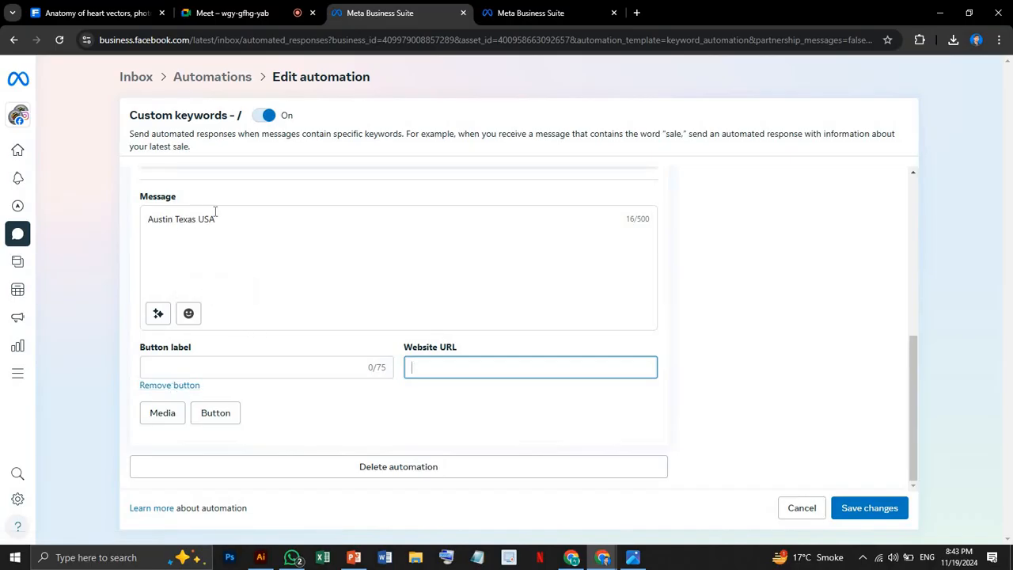
drag(148, 220, 217, 239)
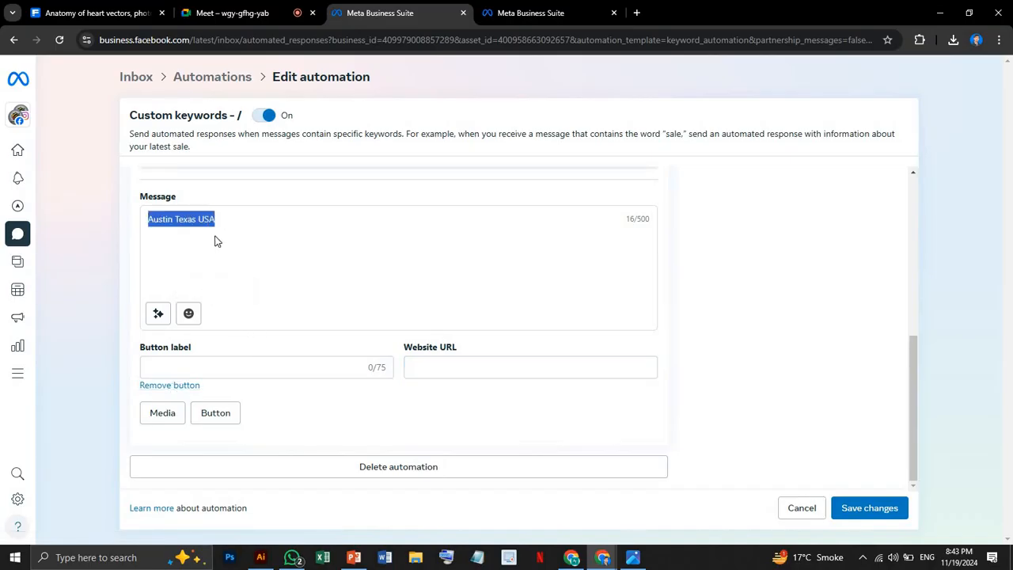
click(469, 368)
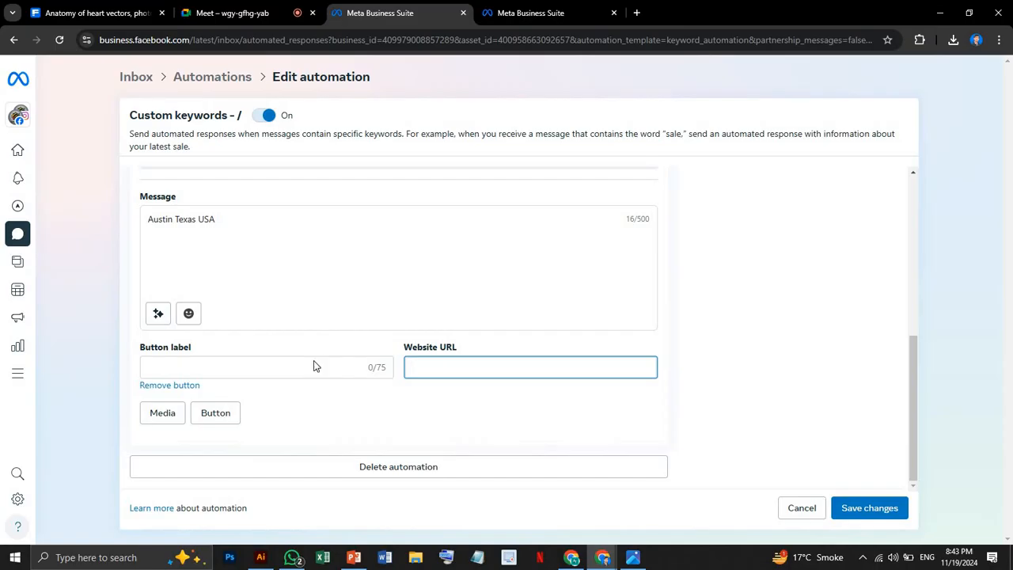
click(264, 367)
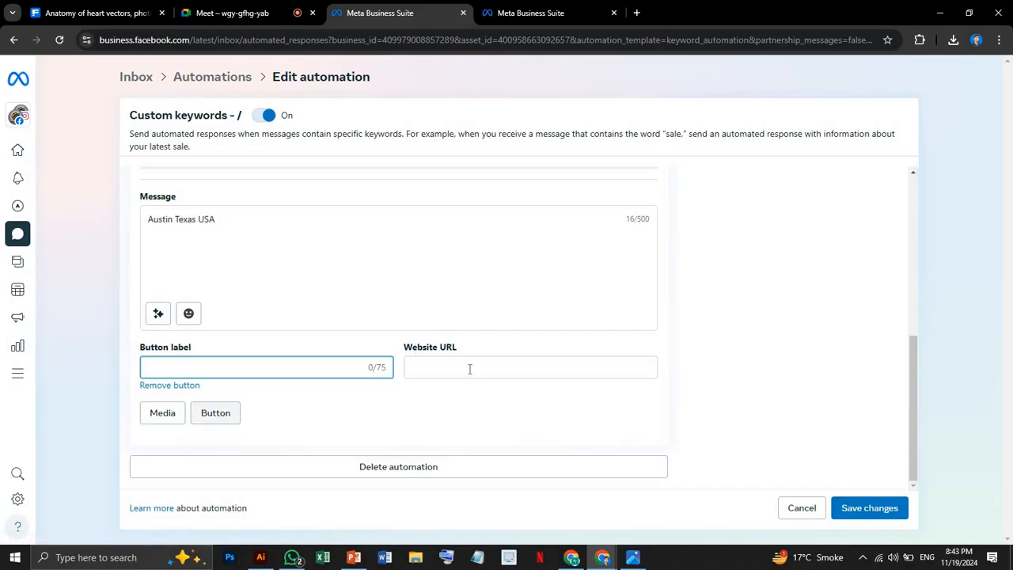
click(351, 341)
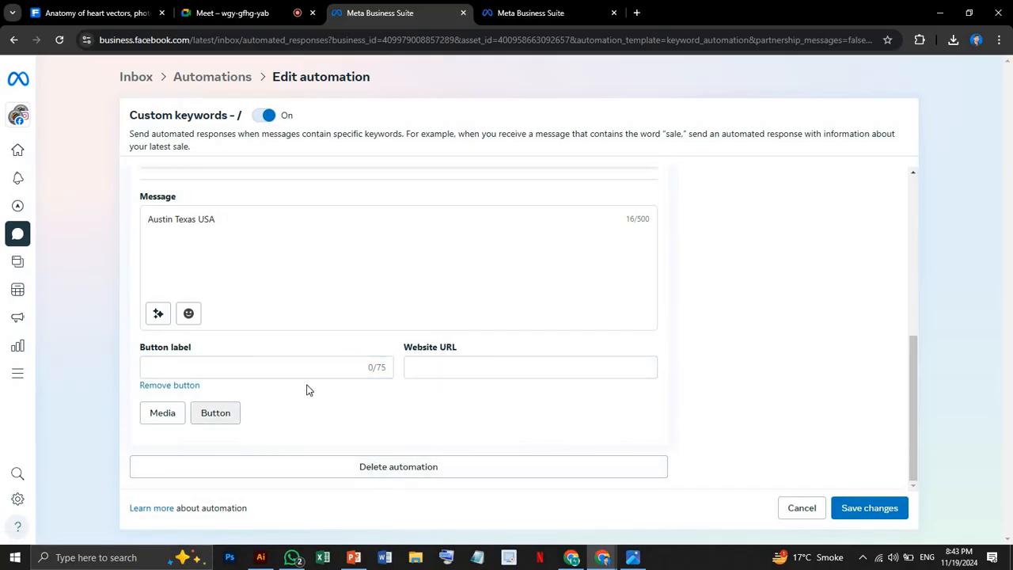
Review the Custom keywords automation with its message preview and save the changes.
scroll(780, 388, up, 3)
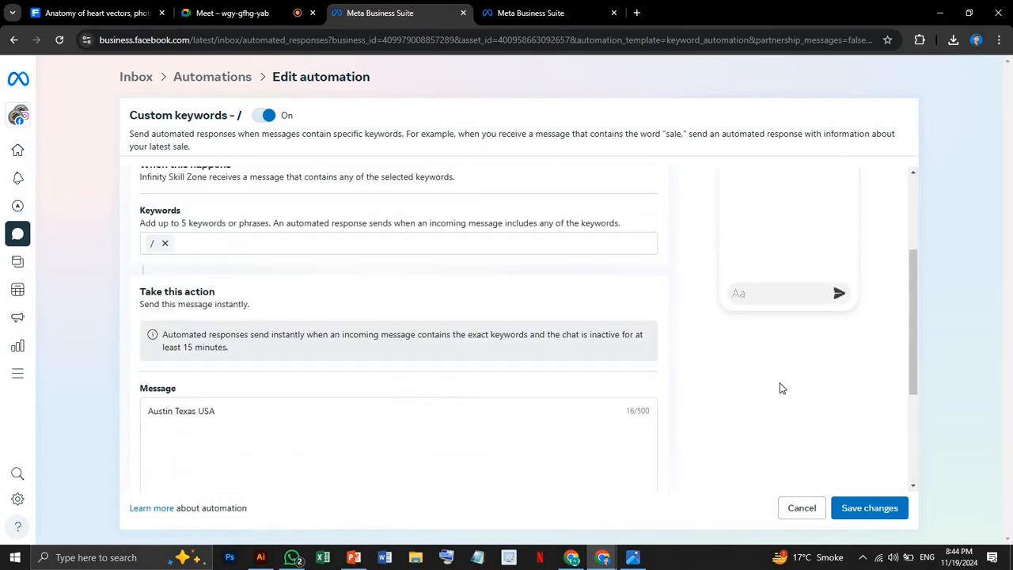
scroll(780, 388, up, 2)
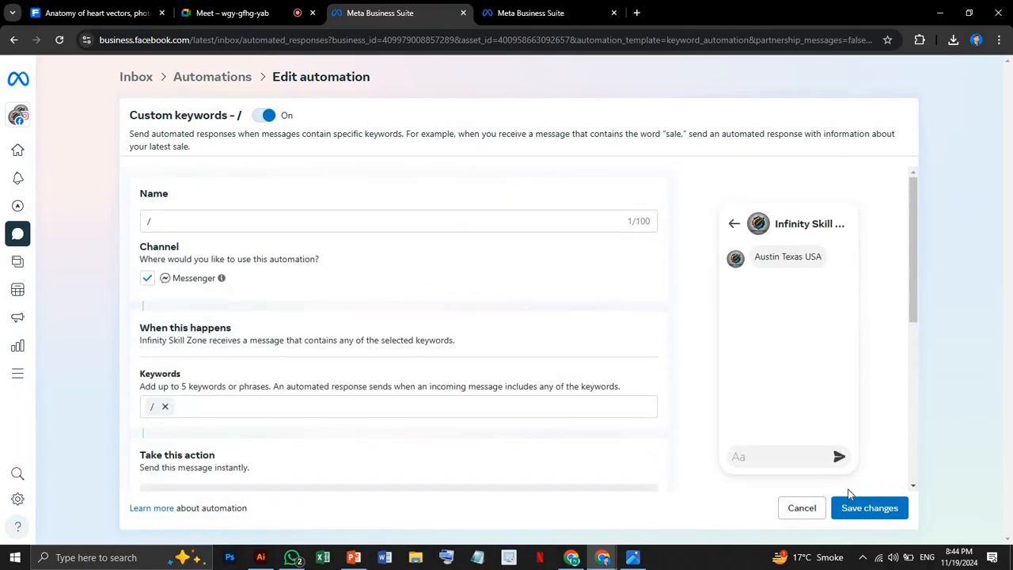
click(866, 513)
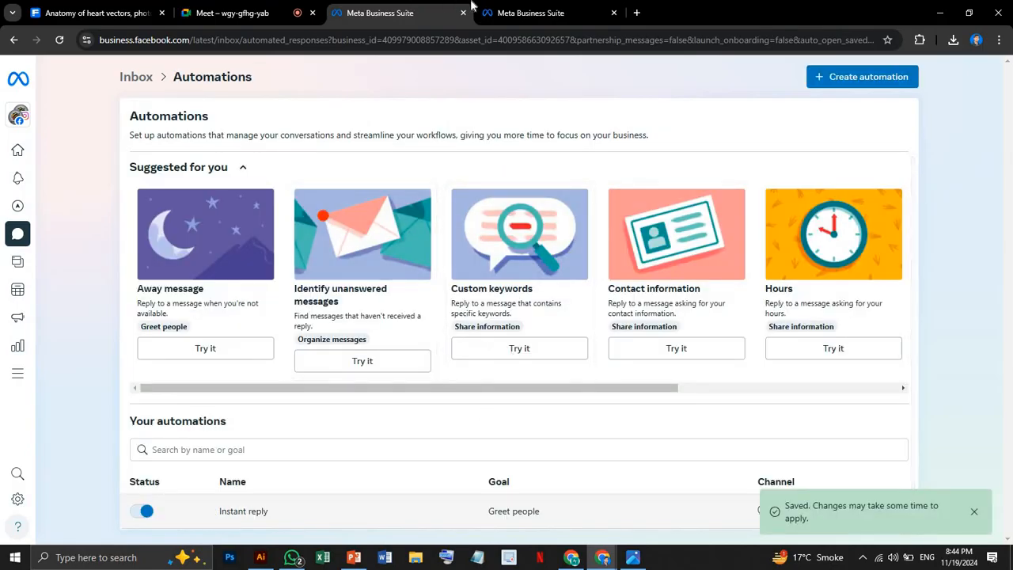
Return to the inbox conversation, reload the page, and send "/" as a reply to test the custom keyword.
click(517, 12)
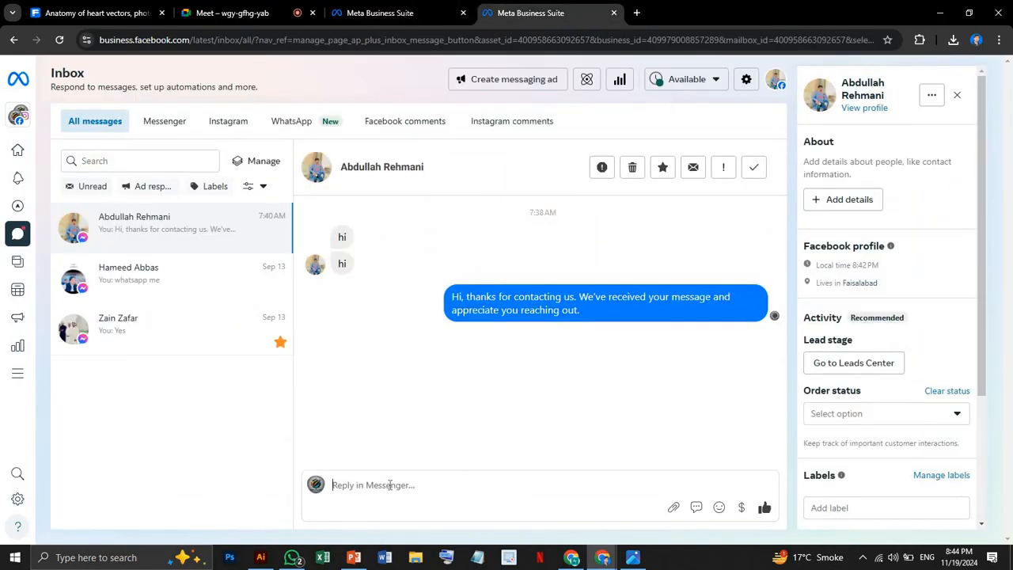
text(/)
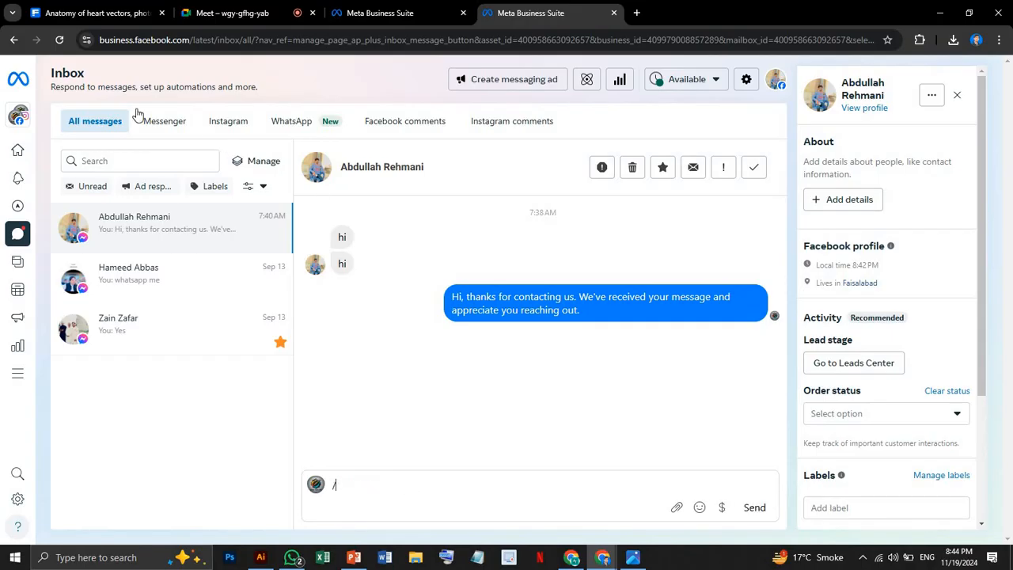
click(60, 40)
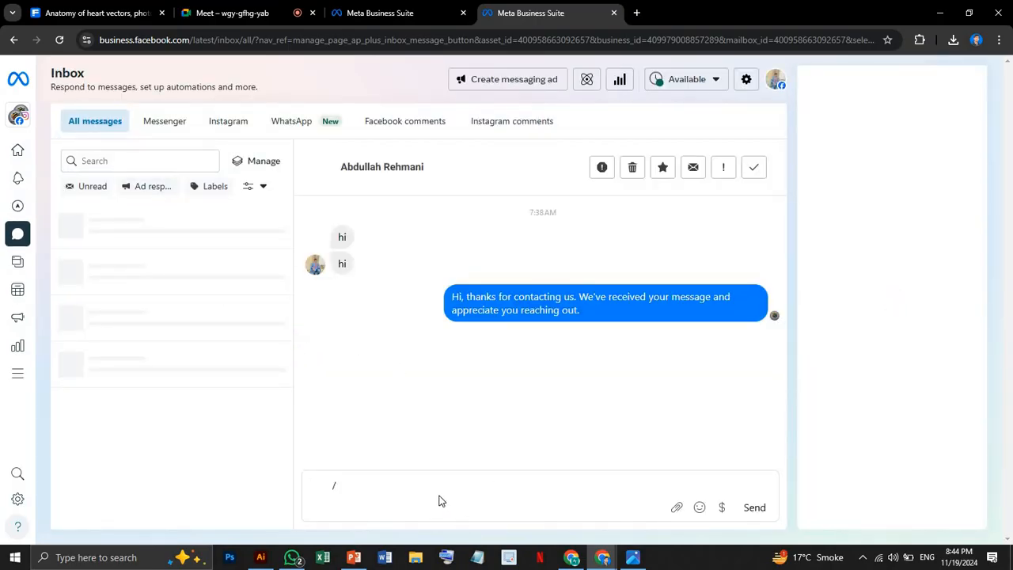
drag(362, 485, 306, 485)
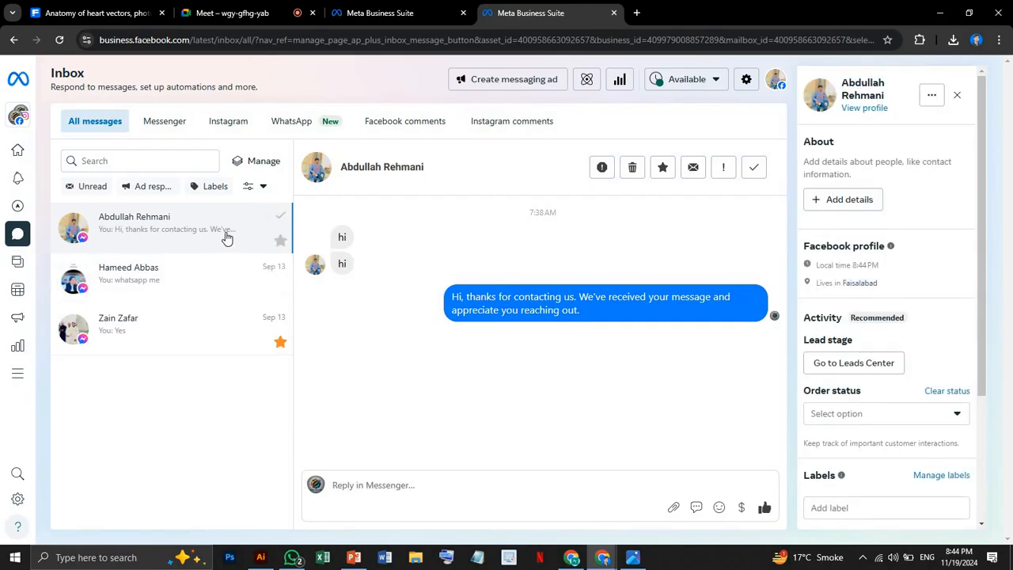
click(383, 488)
text(/)
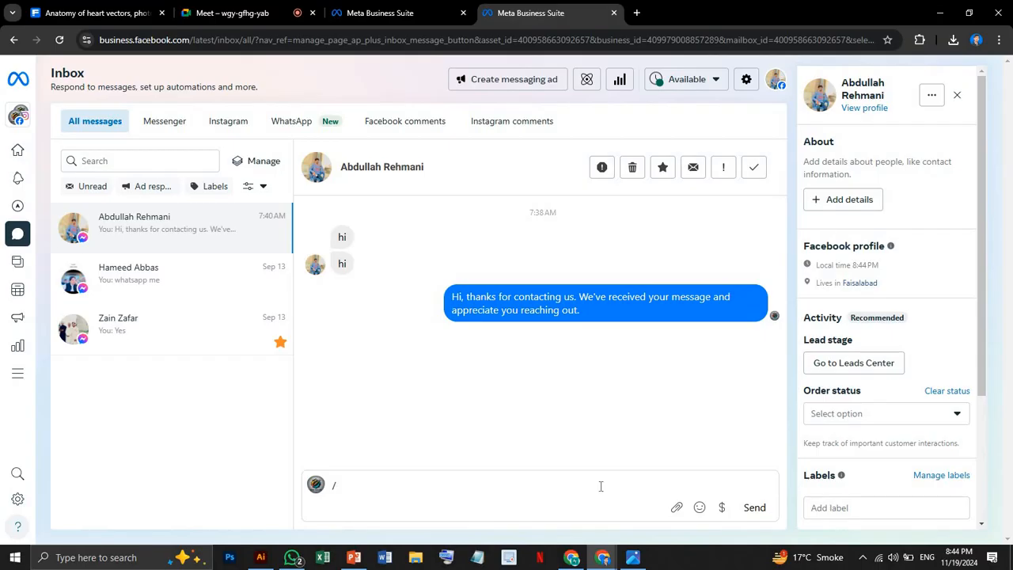
click(760, 511)
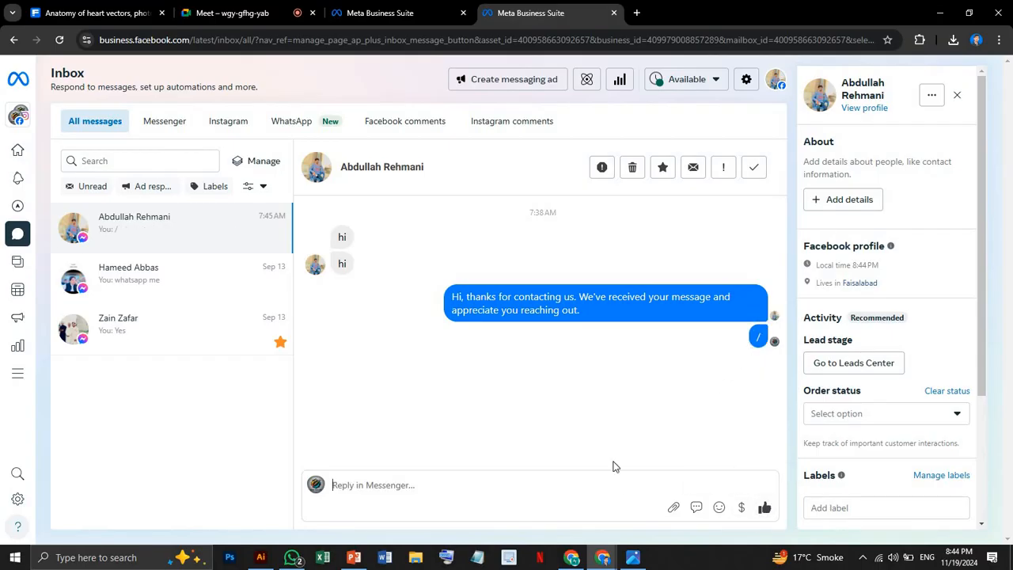
Look at the Identify unanswered messages automation from the inbox's Automations page and return to the automations list.
click(587, 79)
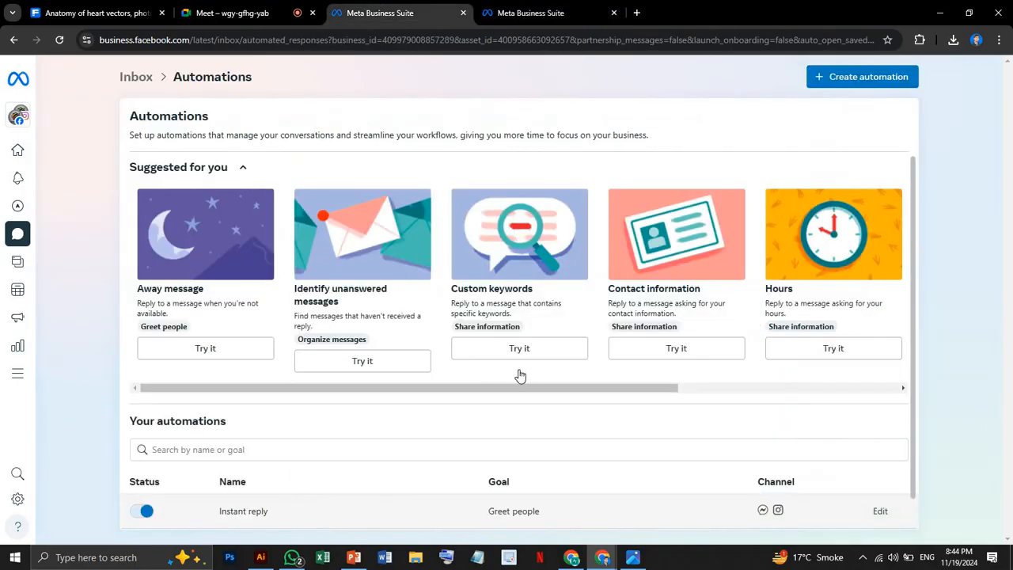
click(343, 284)
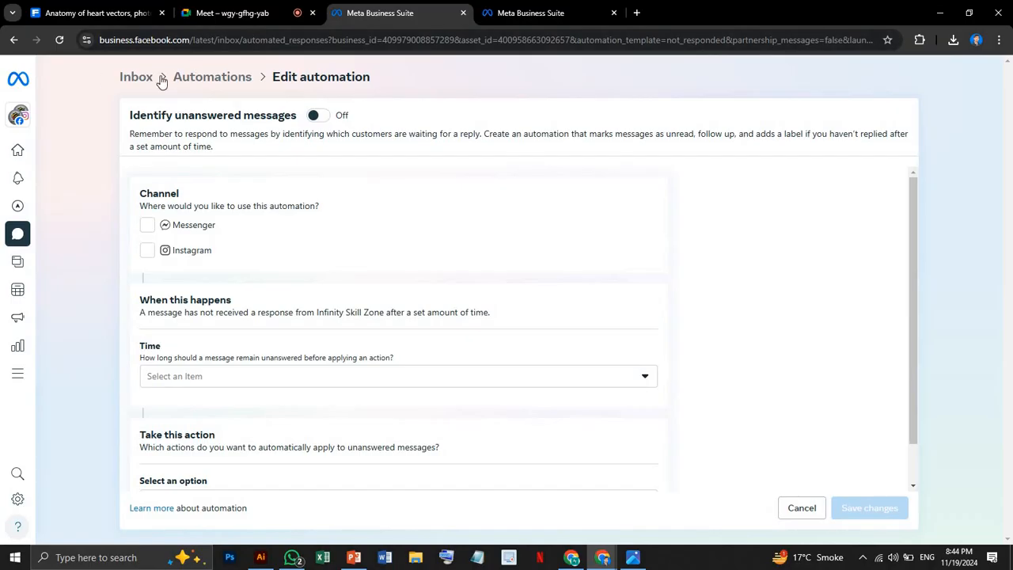
click(219, 83)
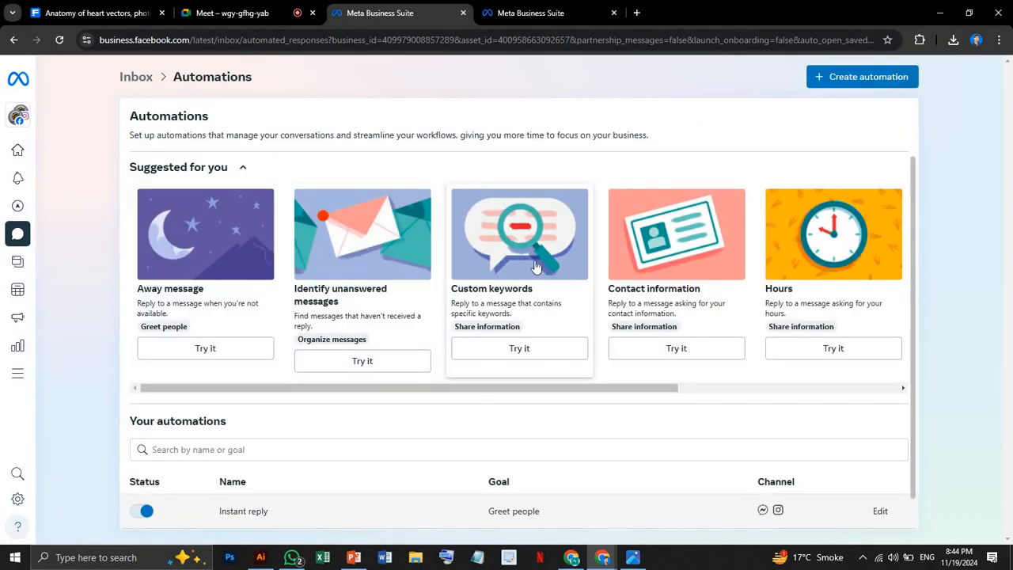
Start a new Custom keywords automation and add "Location" as its first trigger keyword.
click(518, 267)
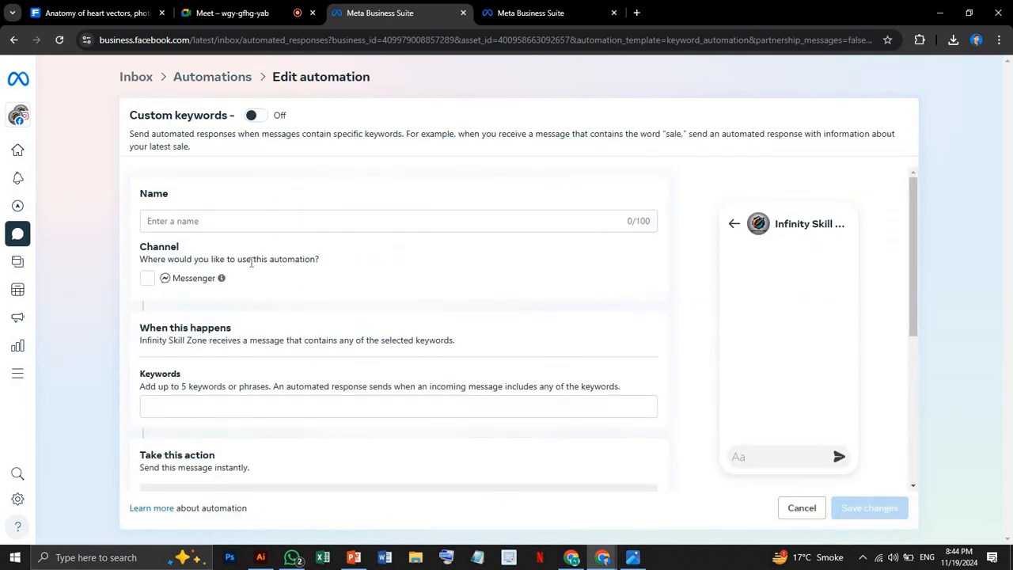
scroll(249, 272, down, 1)
scroll(247, 271, down, 1)
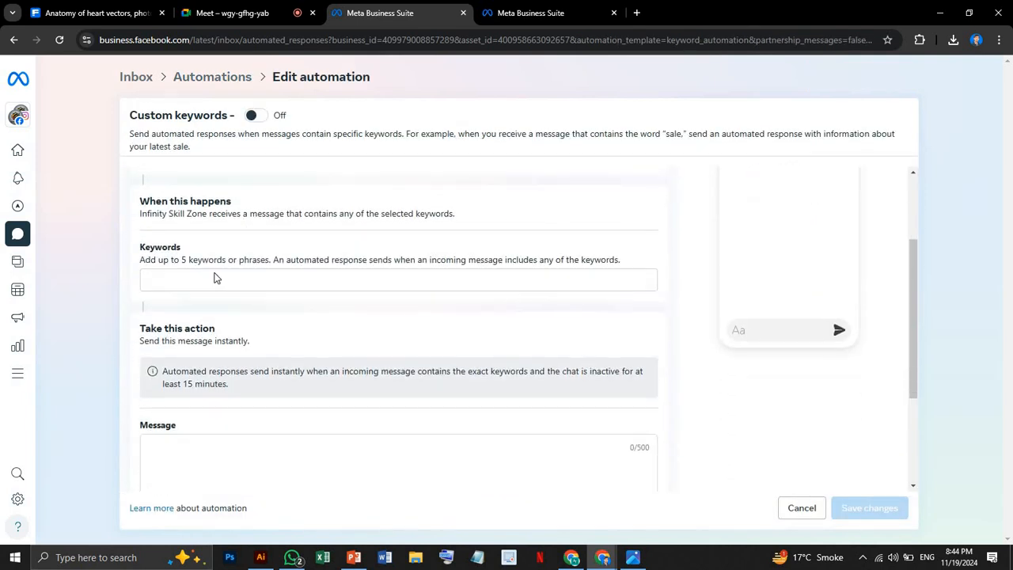
click(166, 277)
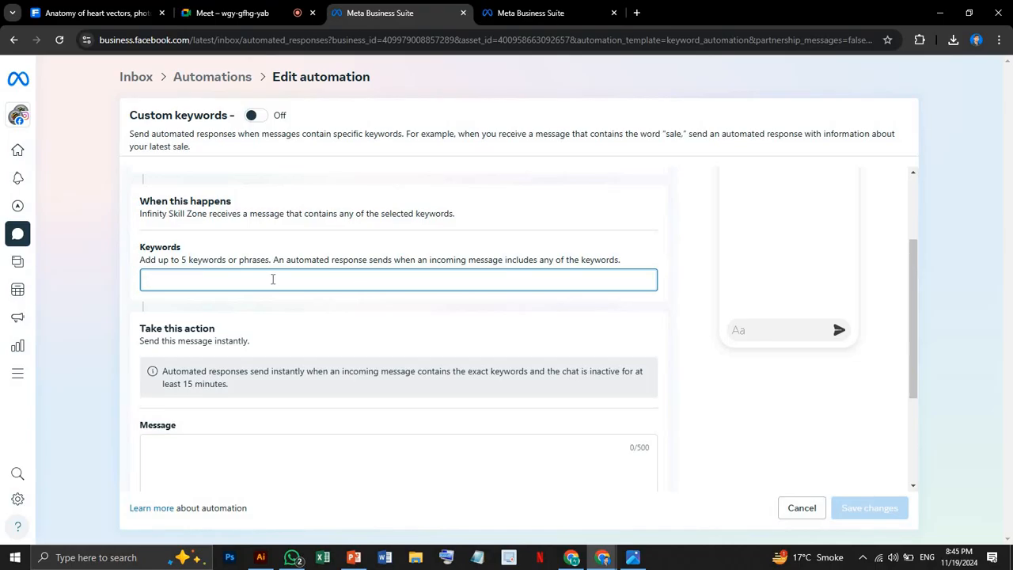
text(Lo)
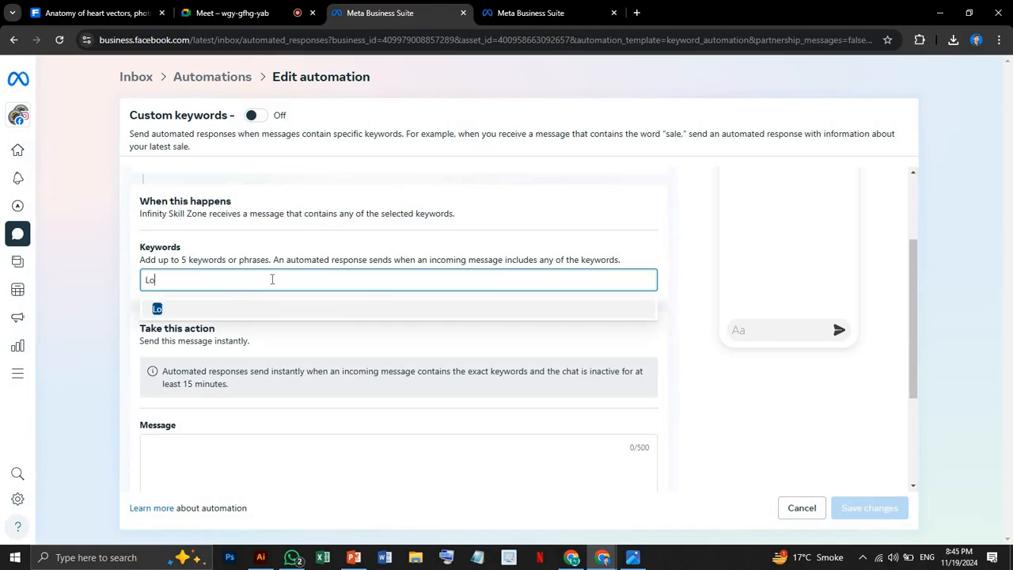
text(cation)
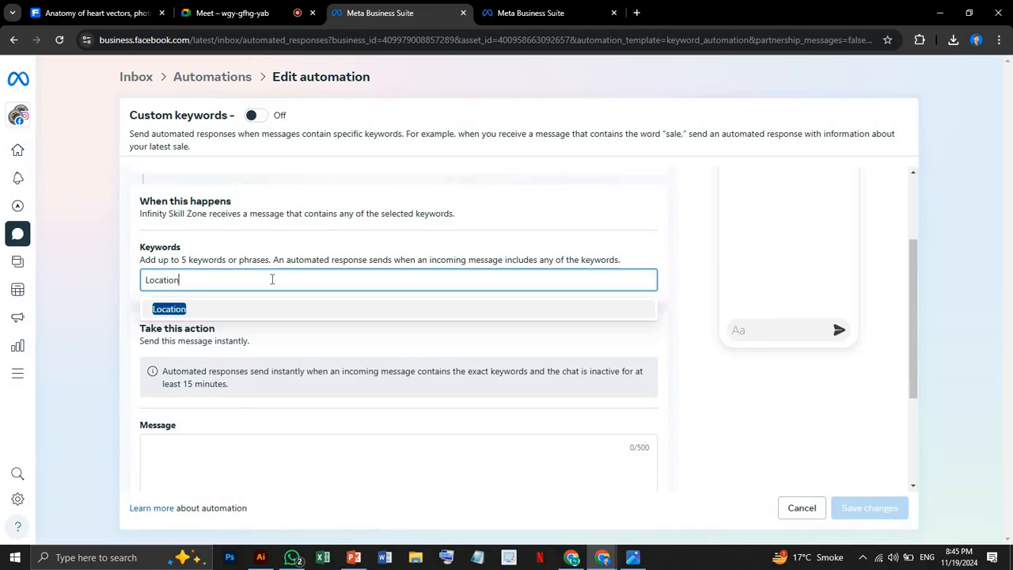
click(206, 310)
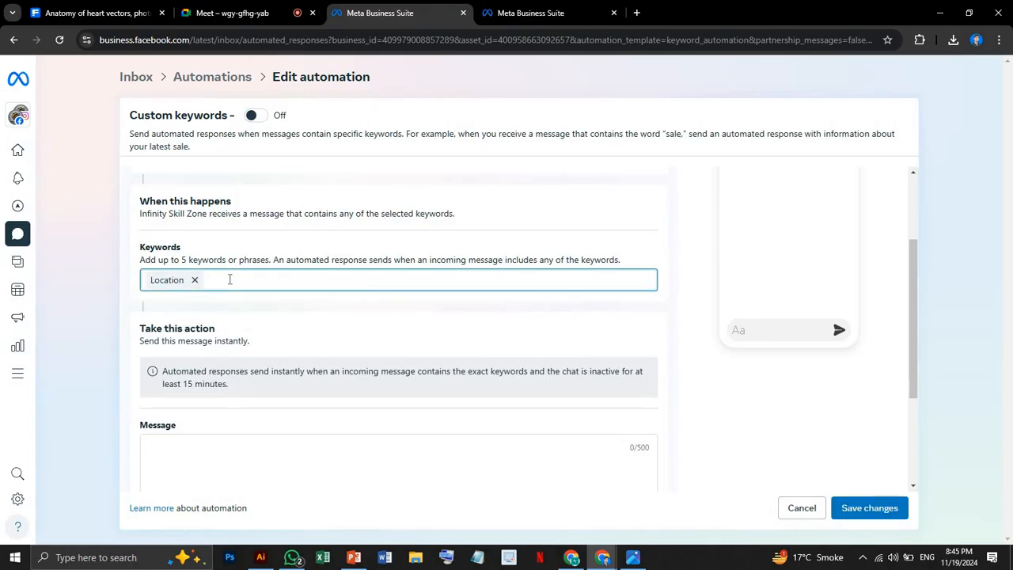
Add "Address" and "Contact" as further trigger keywords for the automation.
text(Adre)
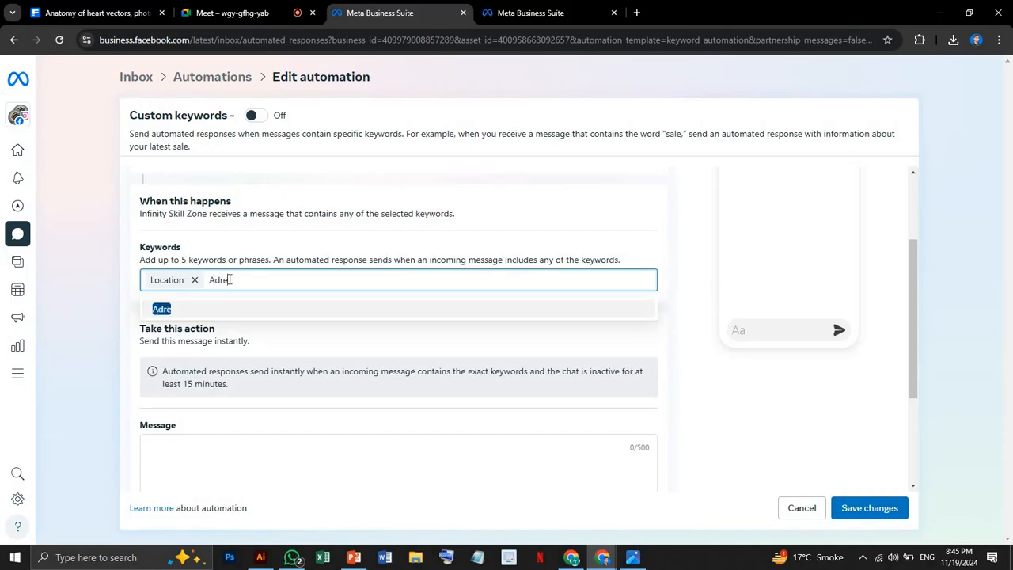
text(ss)
click(222, 281)
text(d)
key(BackSpace)
key(BackSpace)
text(dr)
click(192, 310)
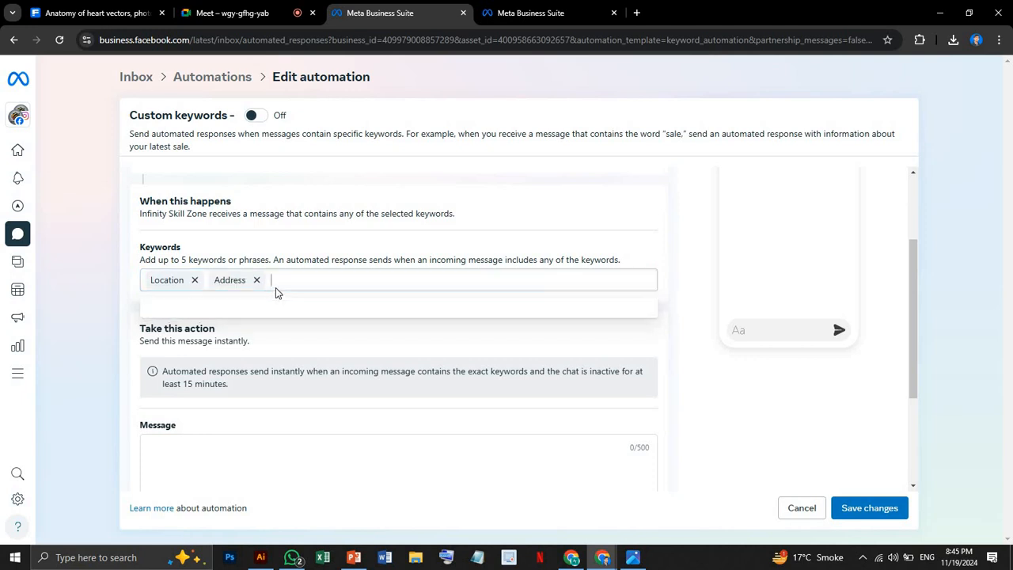
text(Con)
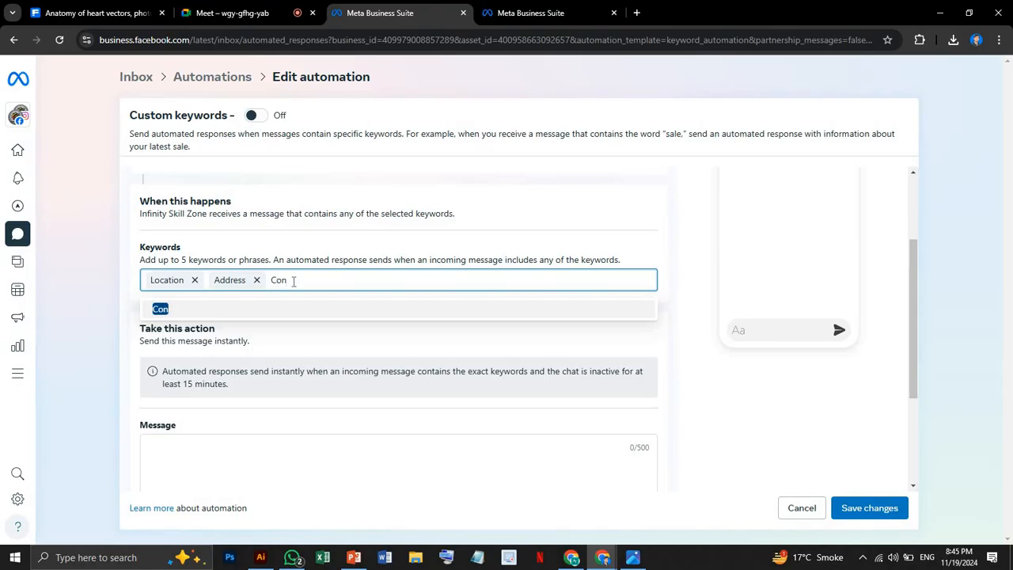
text(tact)
click(289, 309)
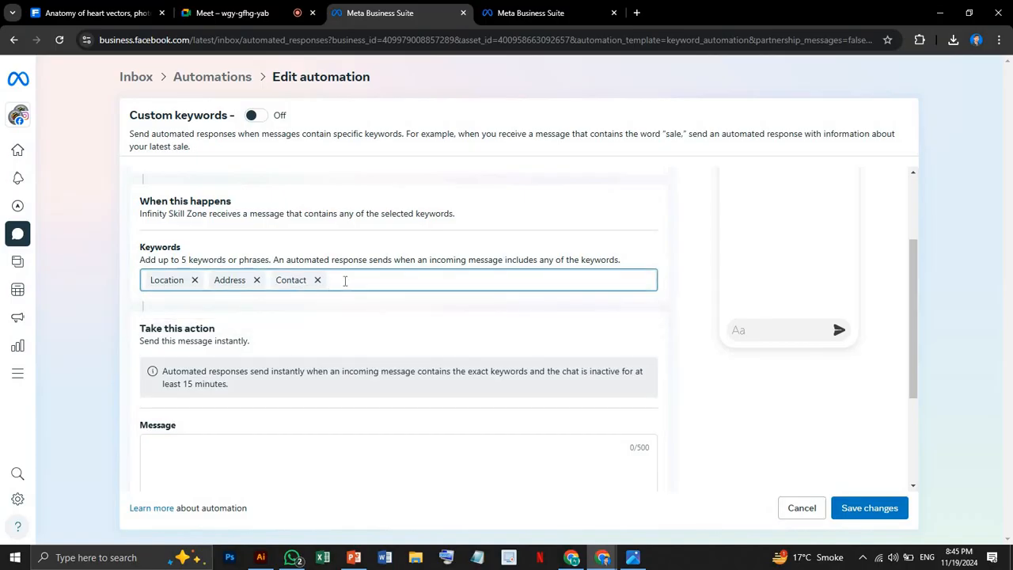
Write the automated message as three lines: "For nore info:", the contact phone number, and "Austin Texas USA".
scroll(290, 287, down, 2)
scroll(267, 292, down, 1)
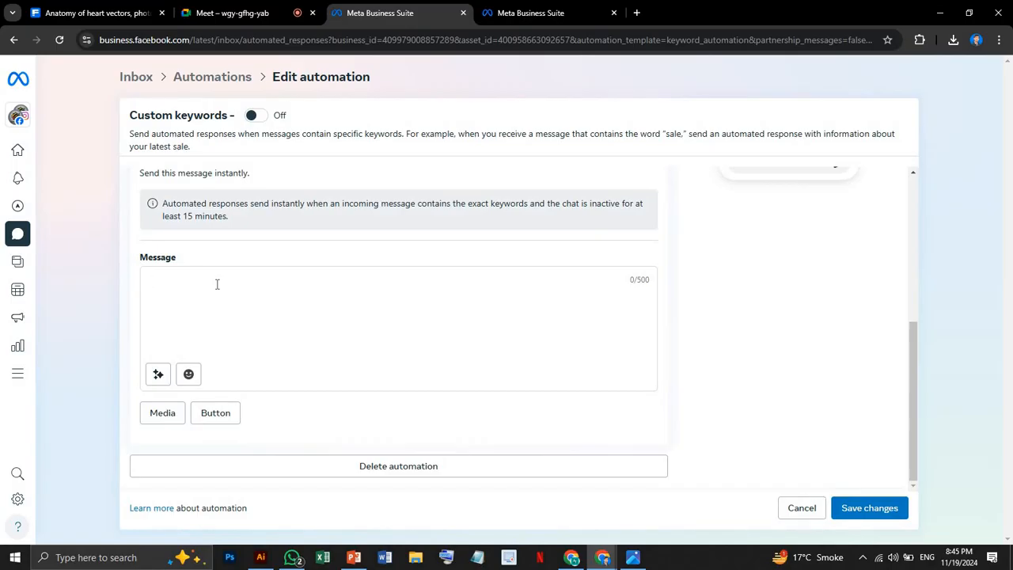
text(C)
key(BackSpace)
key(BackSpace)
key(BackSpace)
text(000000000)
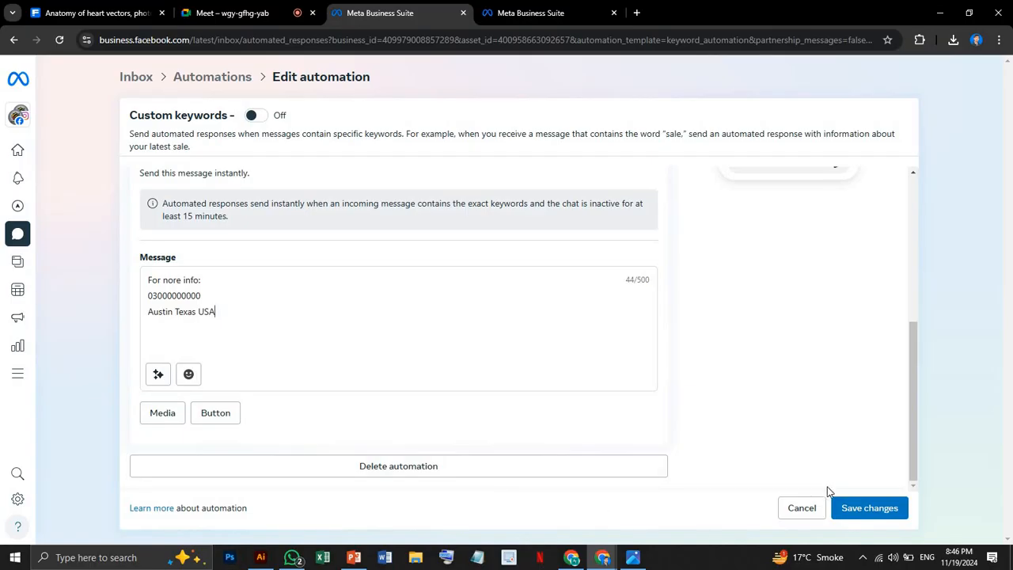
Turn the automation on, select Messenger as its channel, and try to save the changes.
click(861, 516)
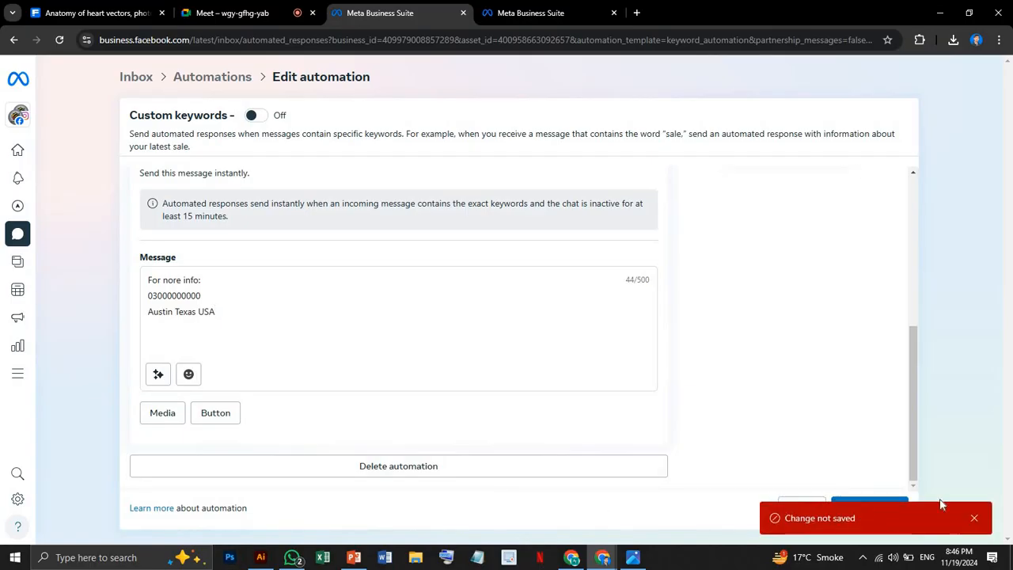
scroll(409, 285, up, 3)
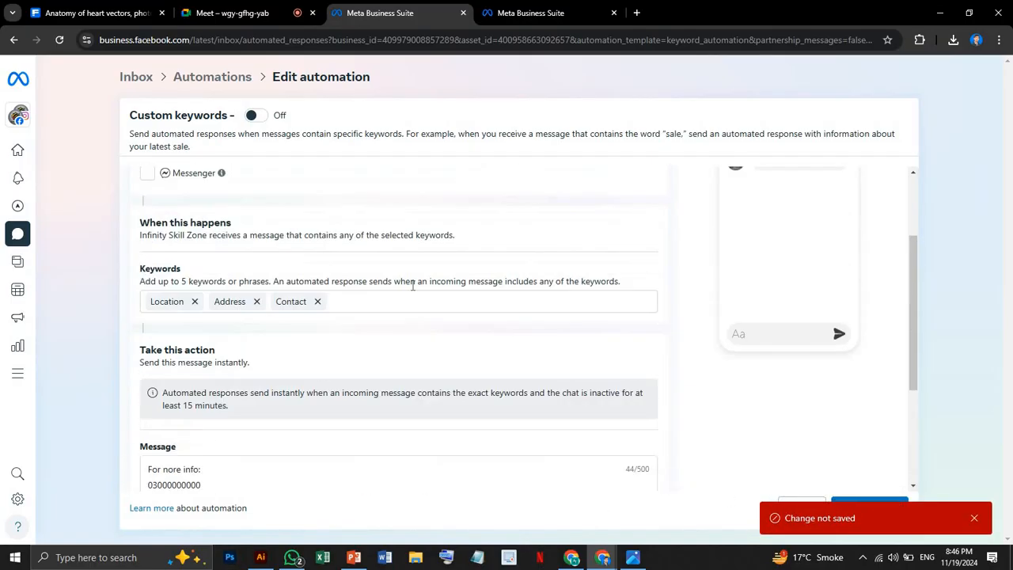
click(253, 118)
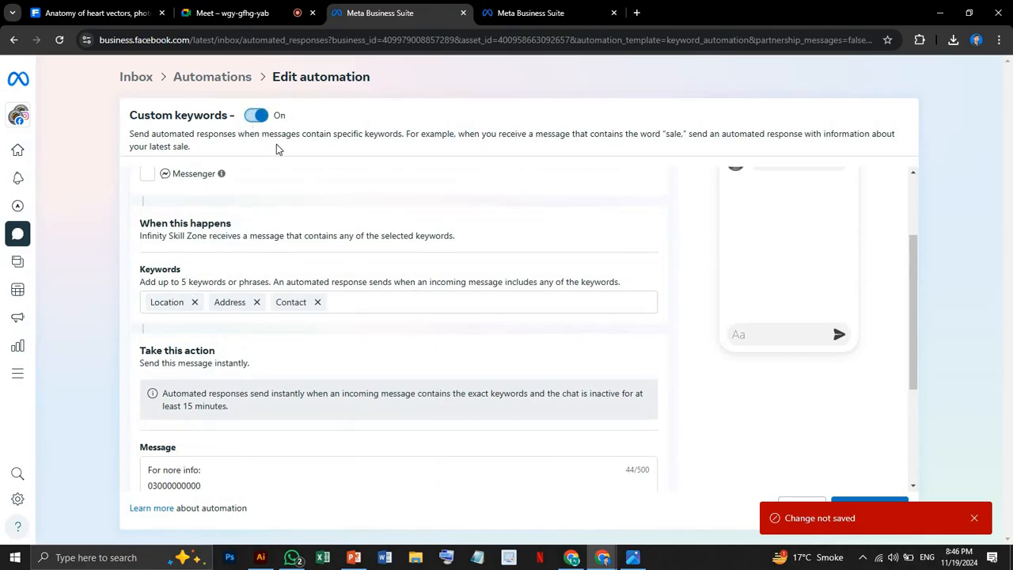
click(877, 507)
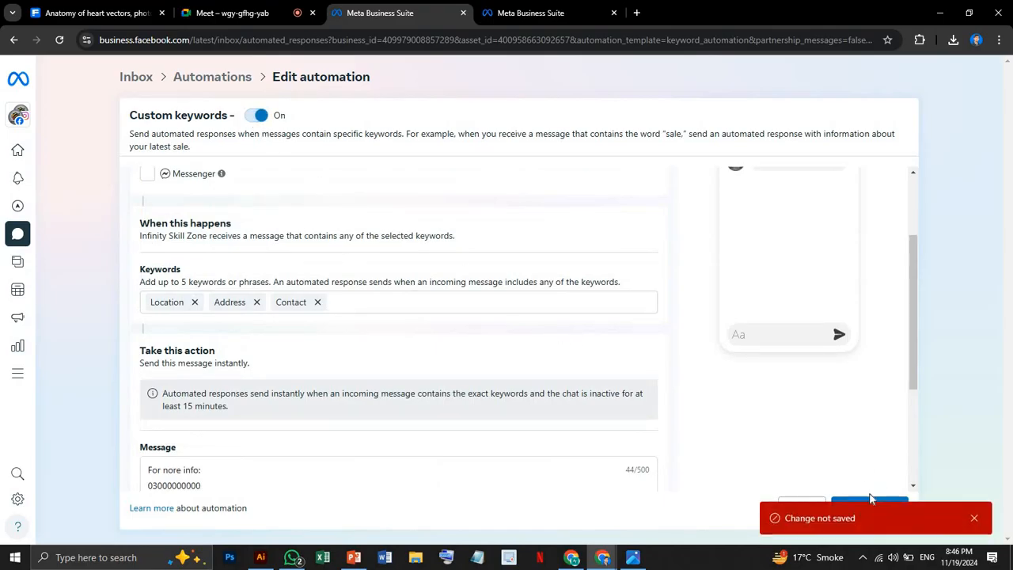
click(147, 174)
click(973, 519)
click(895, 511)
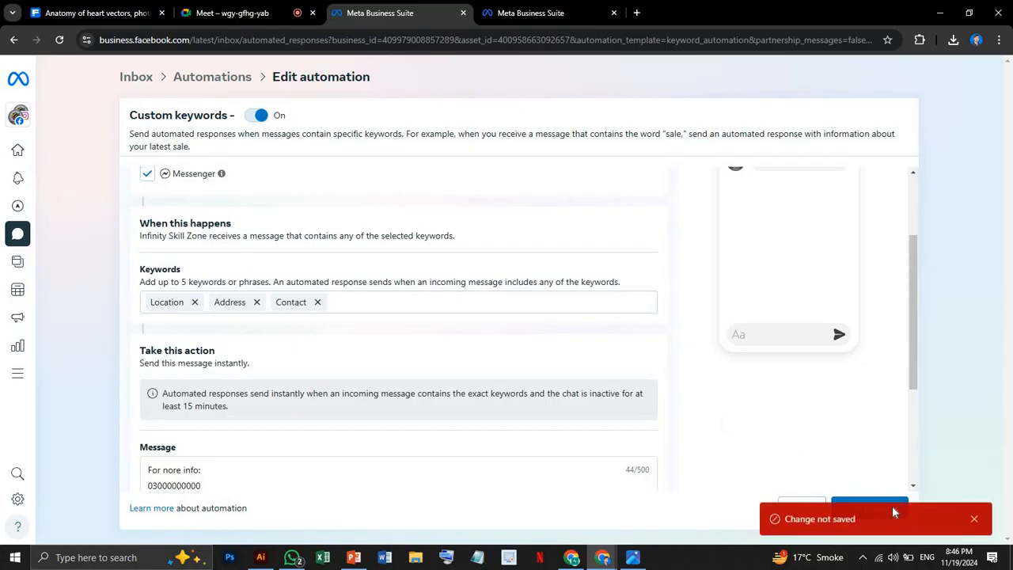
Enter a person's first name as the automation's name and save the changes.
scroll(565, 391, up, 1)
scroll(491, 341, down, 3)
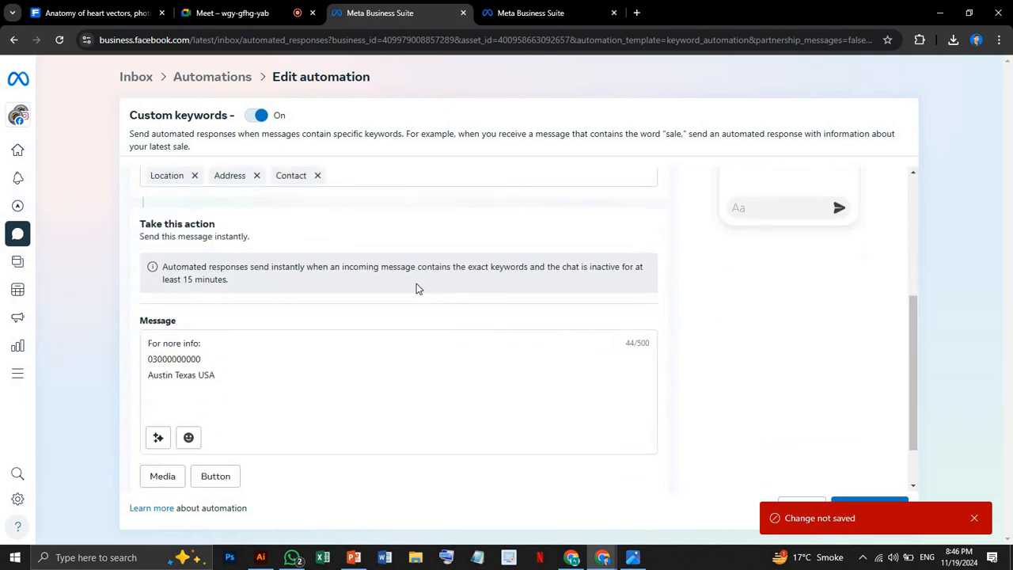
scroll(330, 276, up, 4)
click(186, 222)
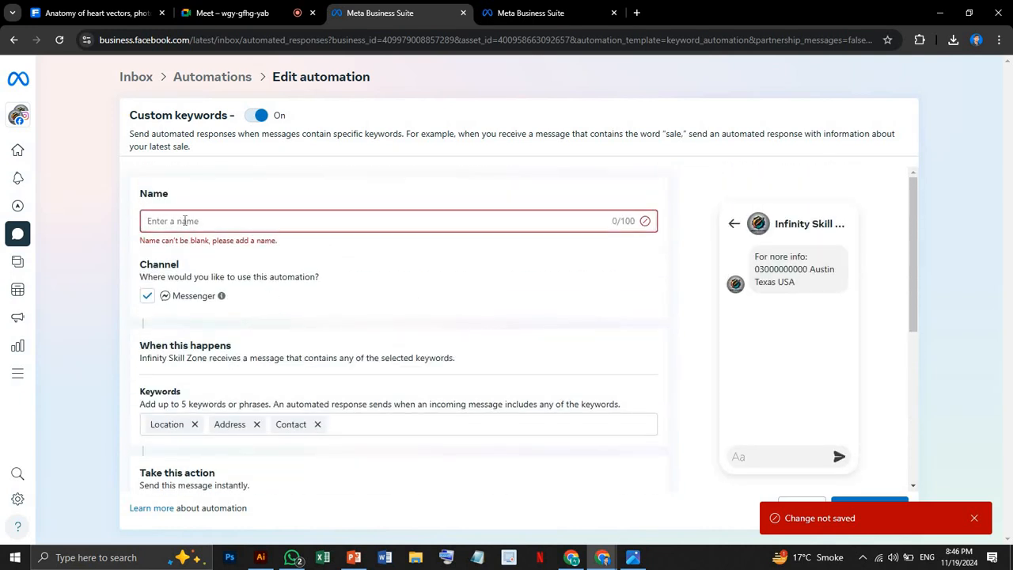
text(A)
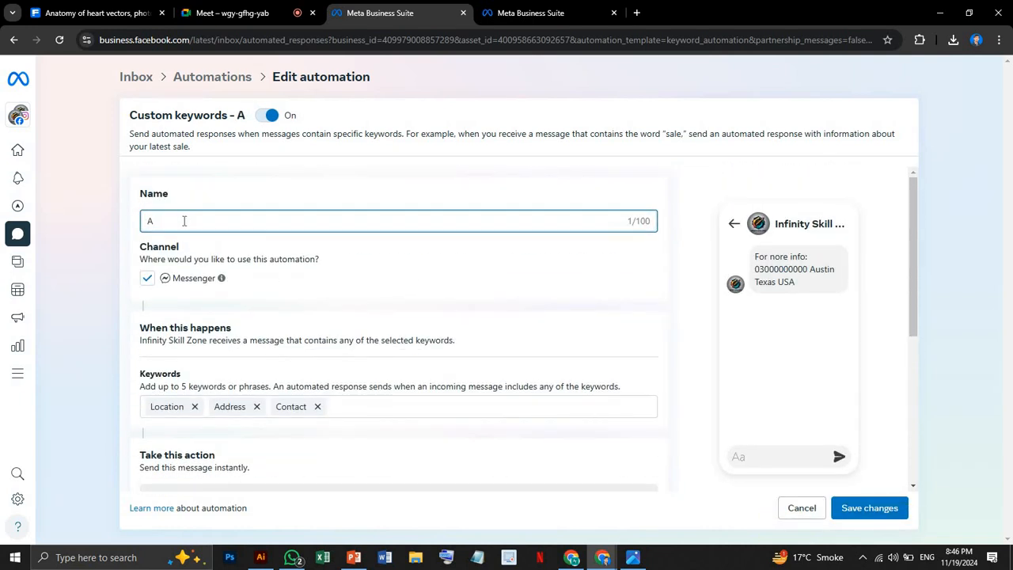
text(bdullah)
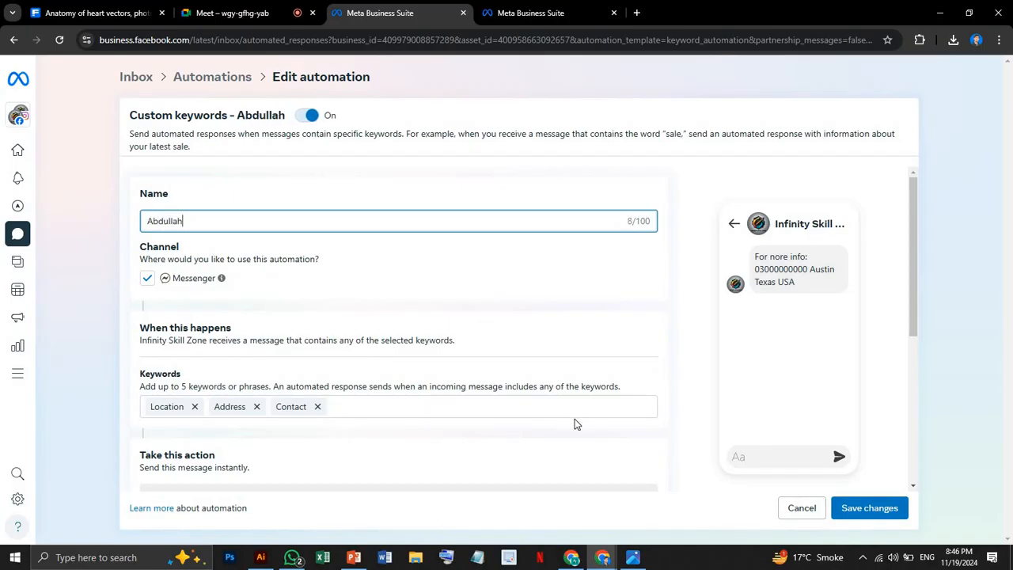
click(866, 513)
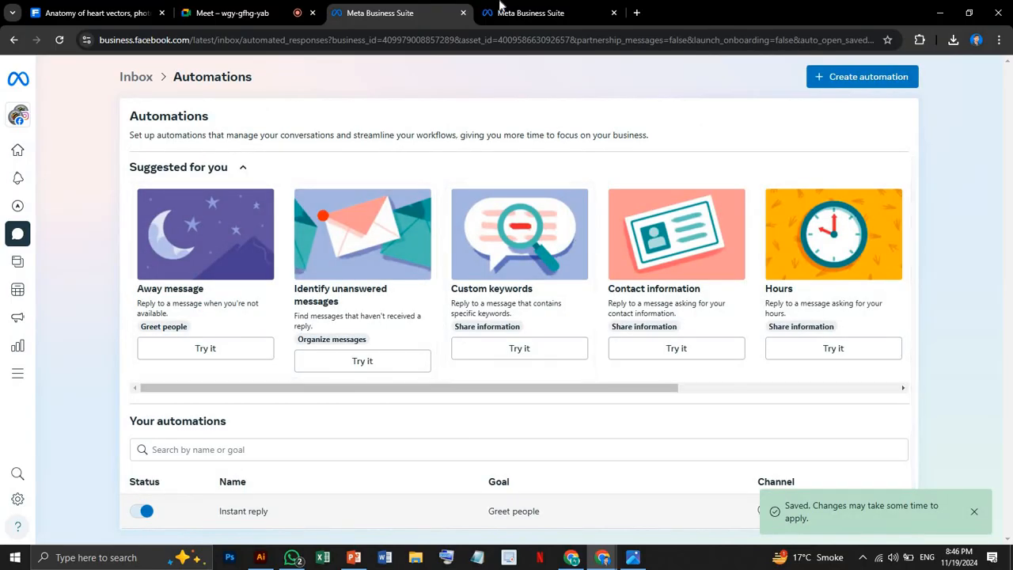
Switch to the Facebook window and send "location" in the Infinity Skill Zone chat to test the keyword.
click(530, 13)
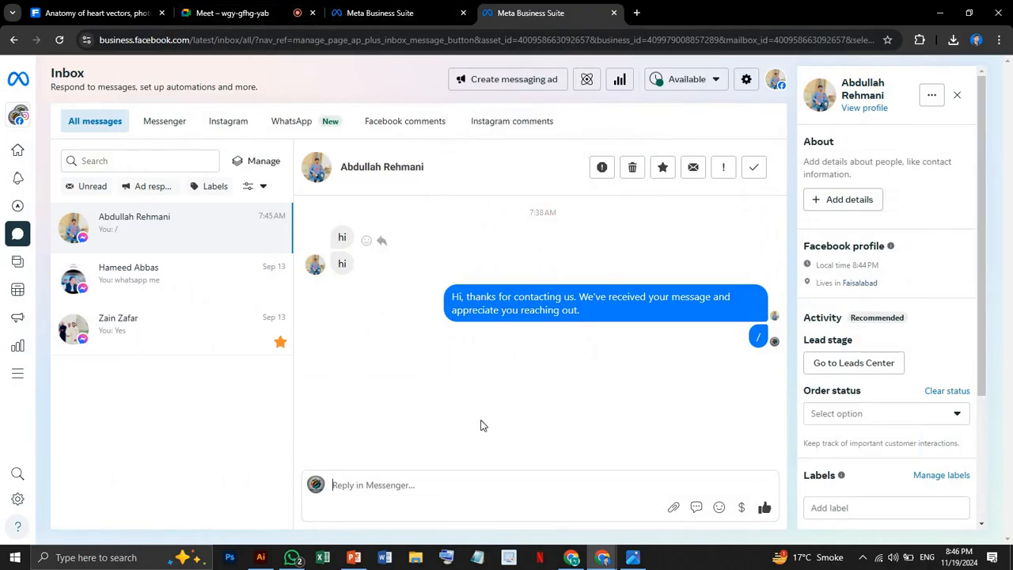
click(570, 559)
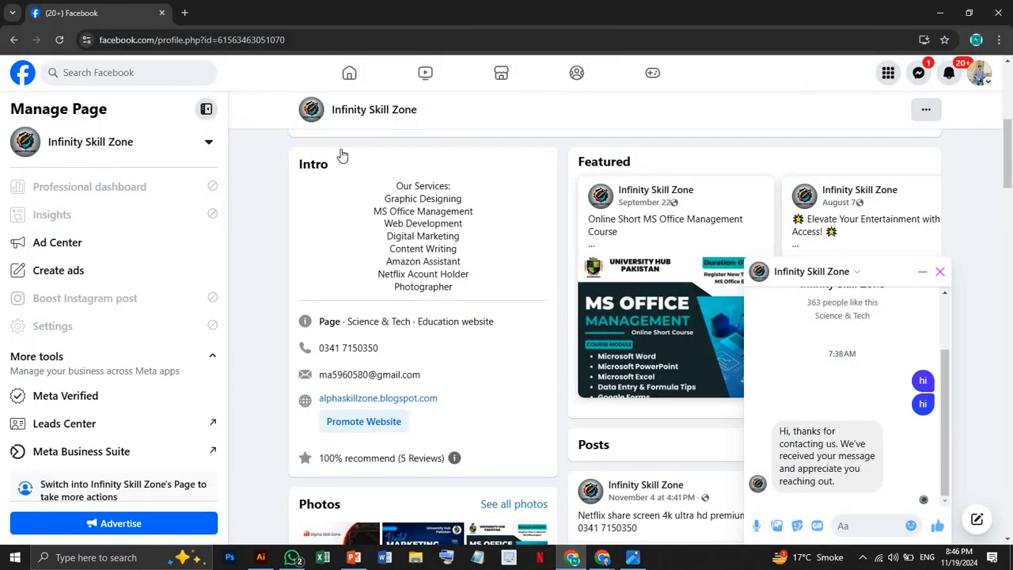
click(856, 525)
text(location)
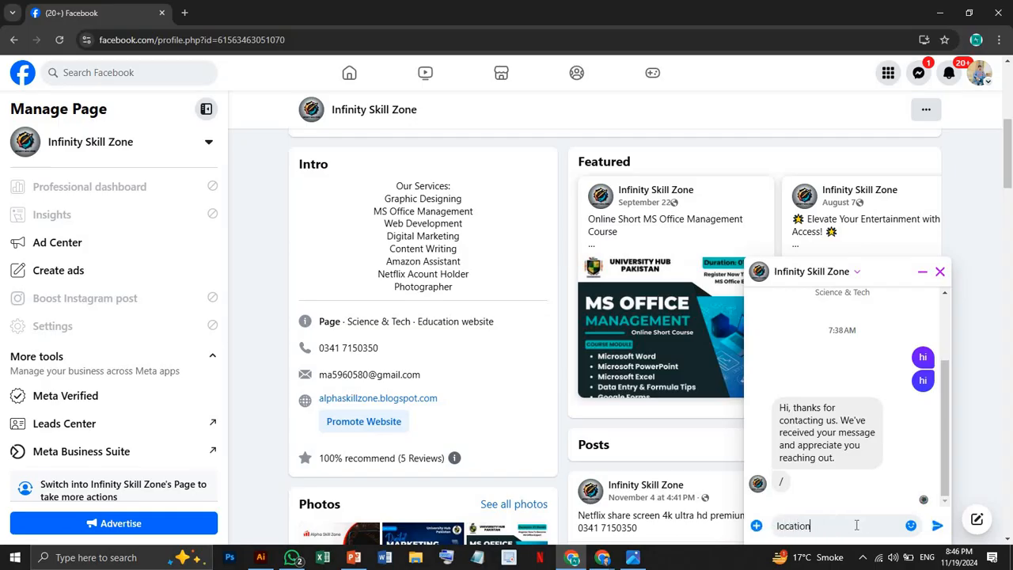
key(Return)
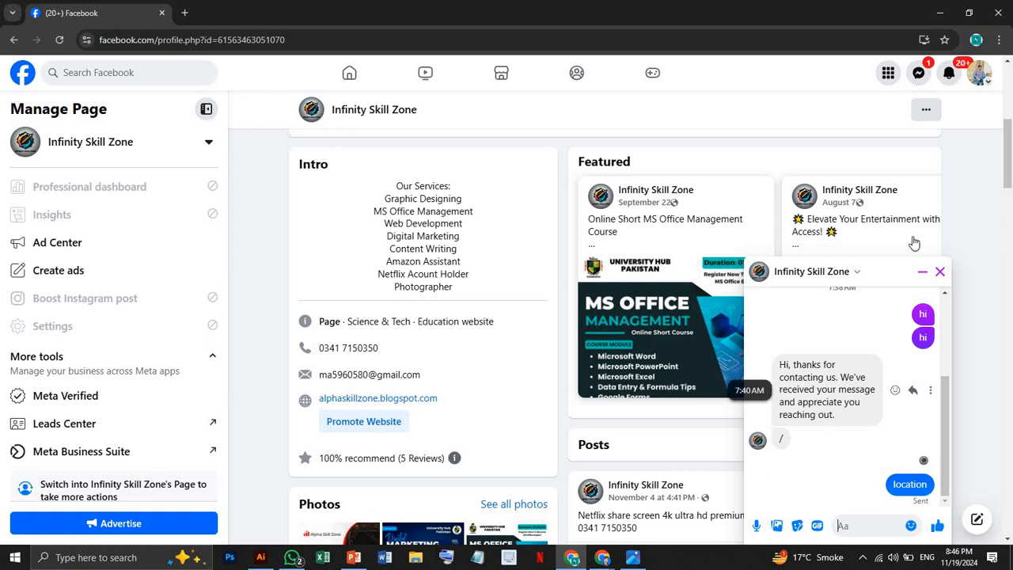
Close the Page chat on Facebook and switch back to the Meta Business Suite inbox conversation.
click(941, 272)
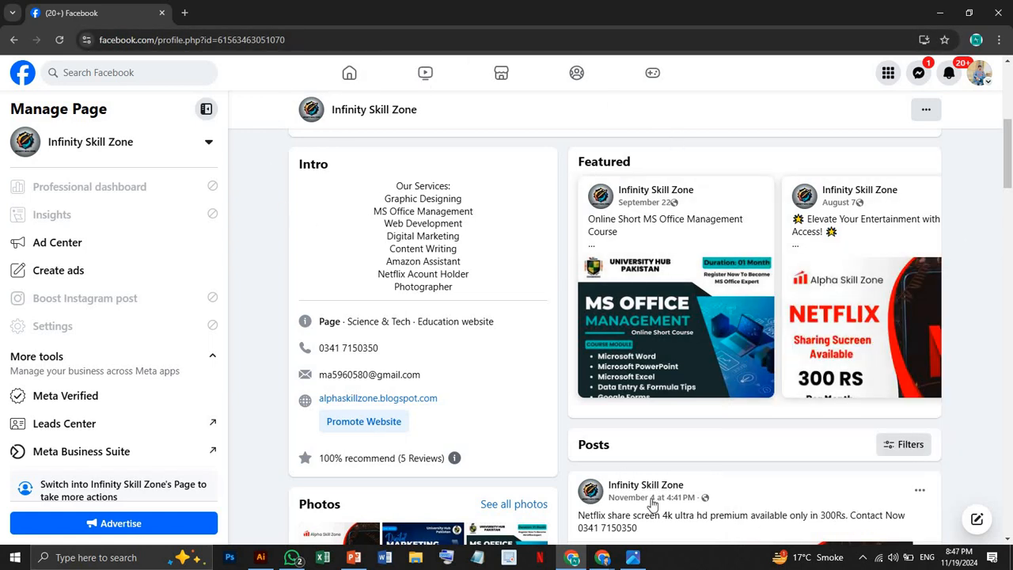
click(603, 558)
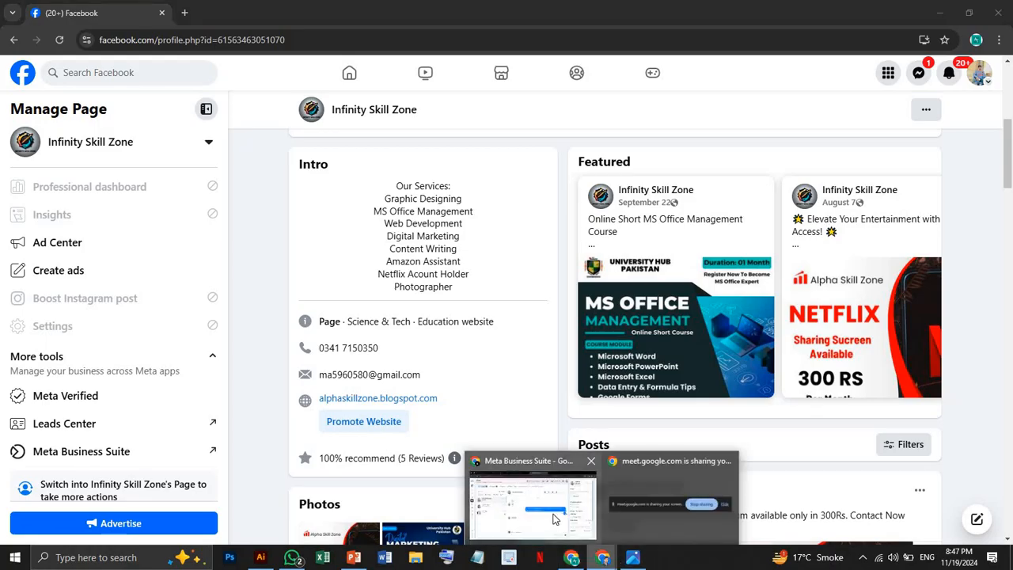
click(532, 499)
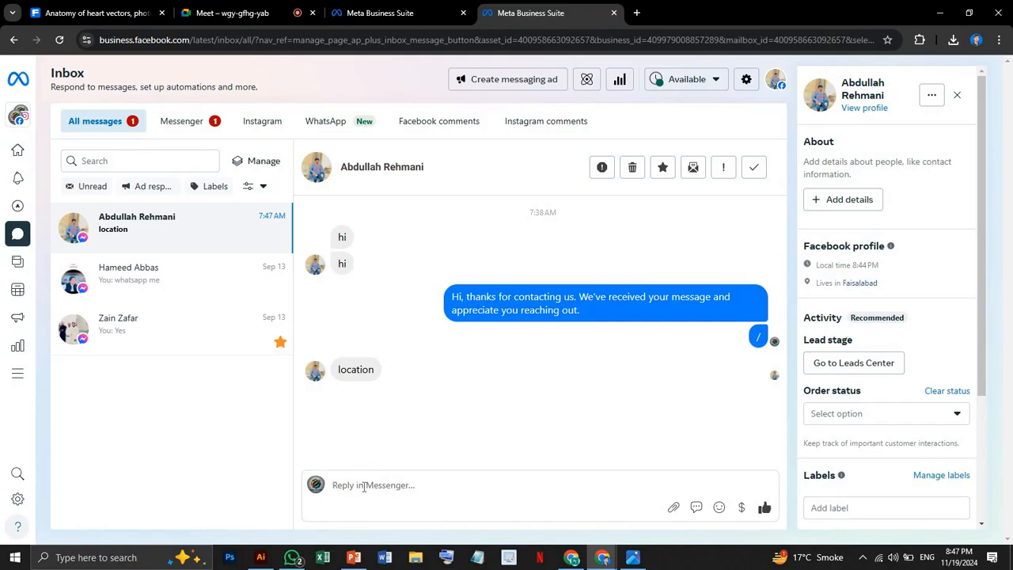
text(()
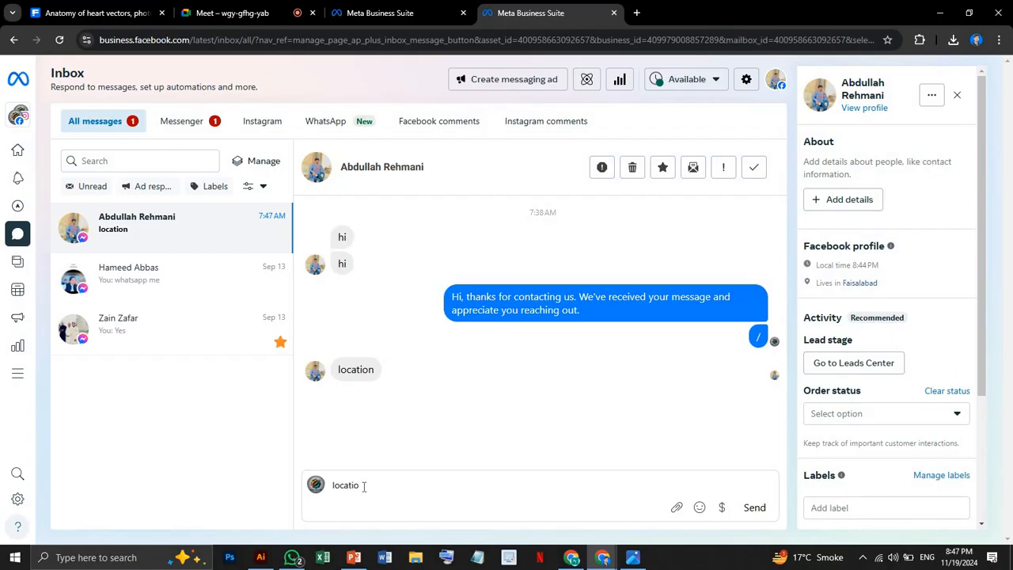
right_click(409, 482)
click(380, 487)
key(ctrl+a)
key(BackSpace)
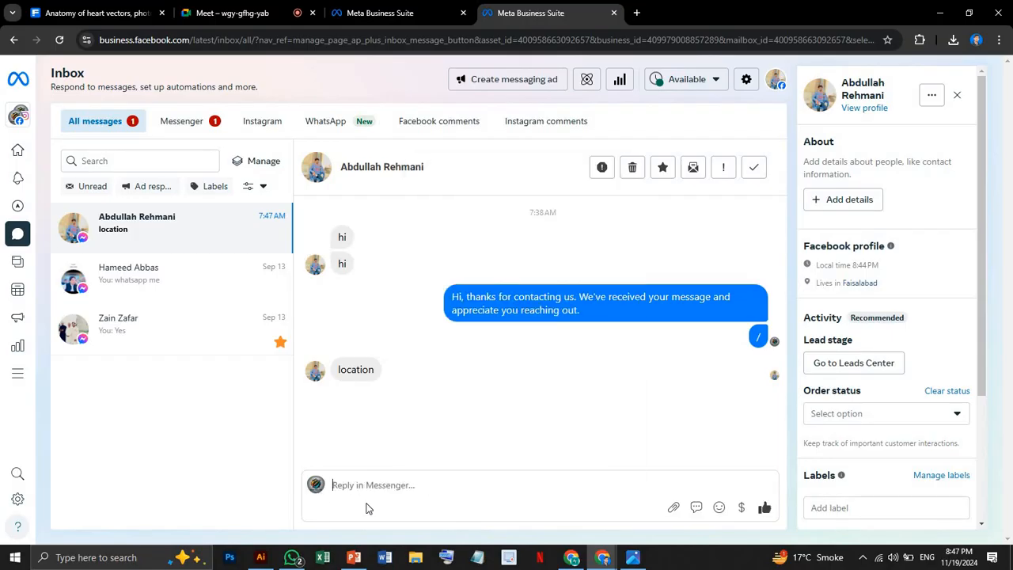
View the saved replies introduction in the conversation, dismiss it, and switch back to the Automations page.
click(696, 511)
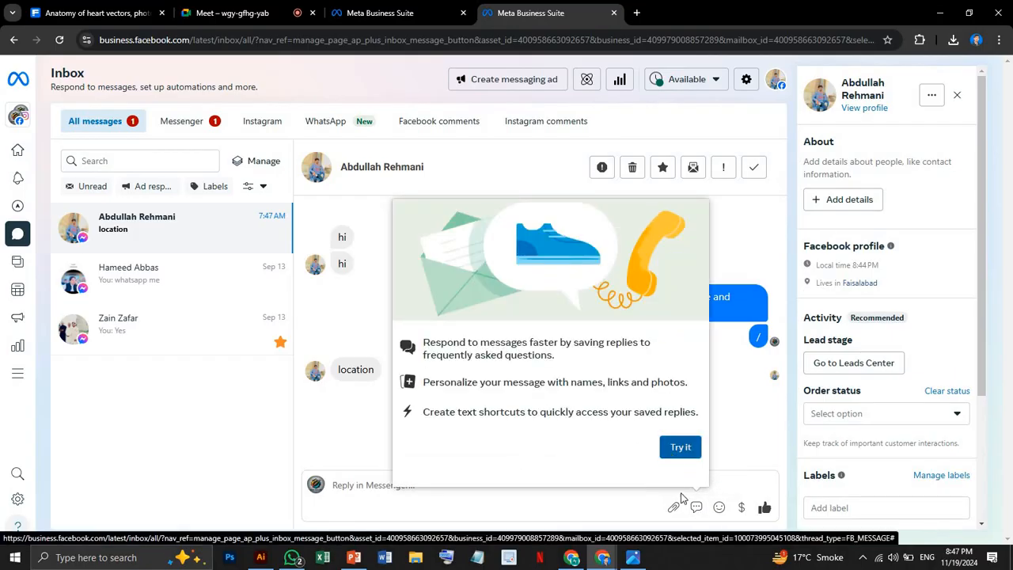
click(574, 500)
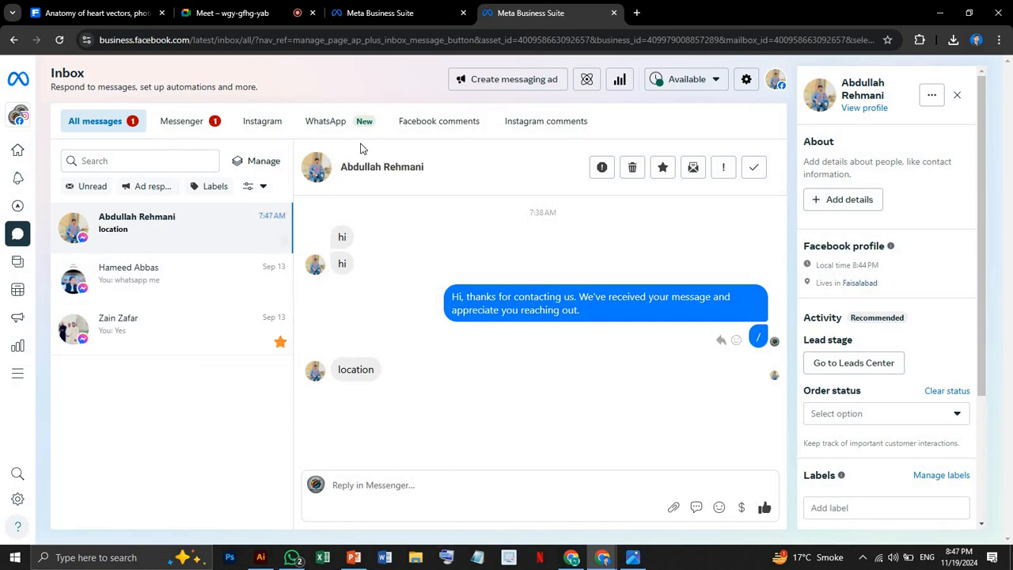
click(404, 11)
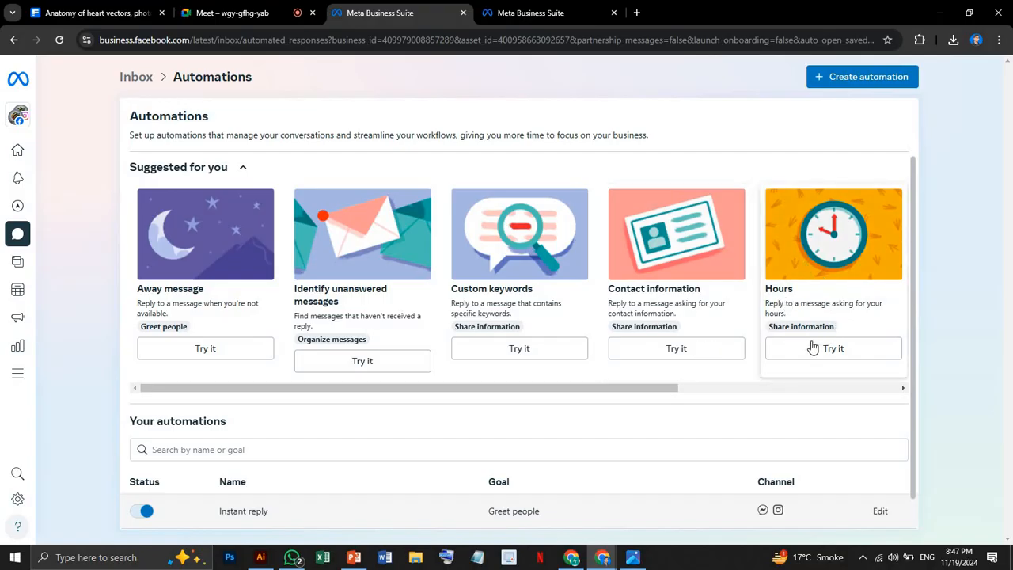
Open the Instant reply automation to review its channel and message settings, and return to the automations list.
scroll(638, 367, down, 1)
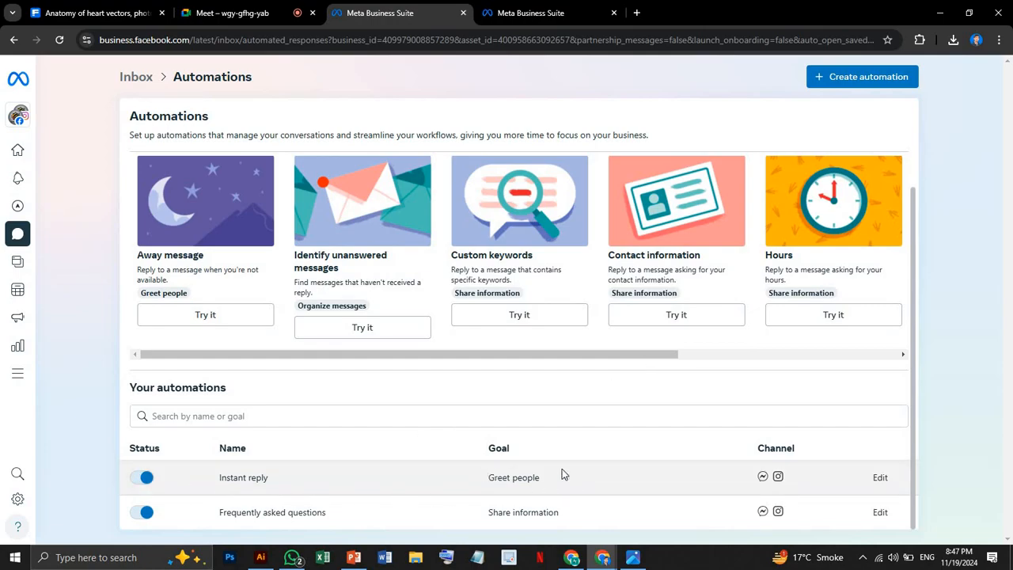
click(879, 478)
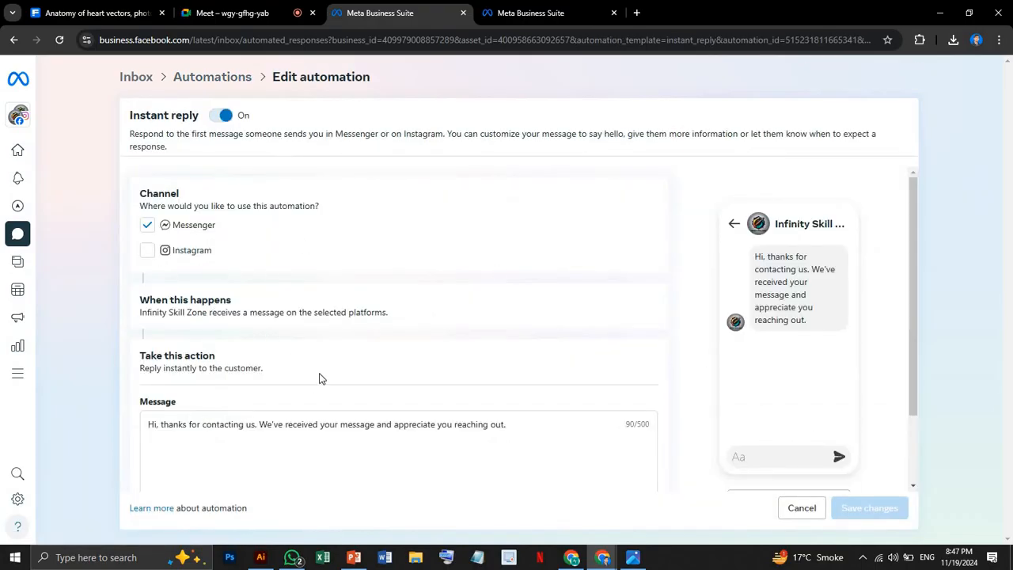
scroll(322, 376, down, 2)
scroll(321, 371, up, 2)
click(212, 77)
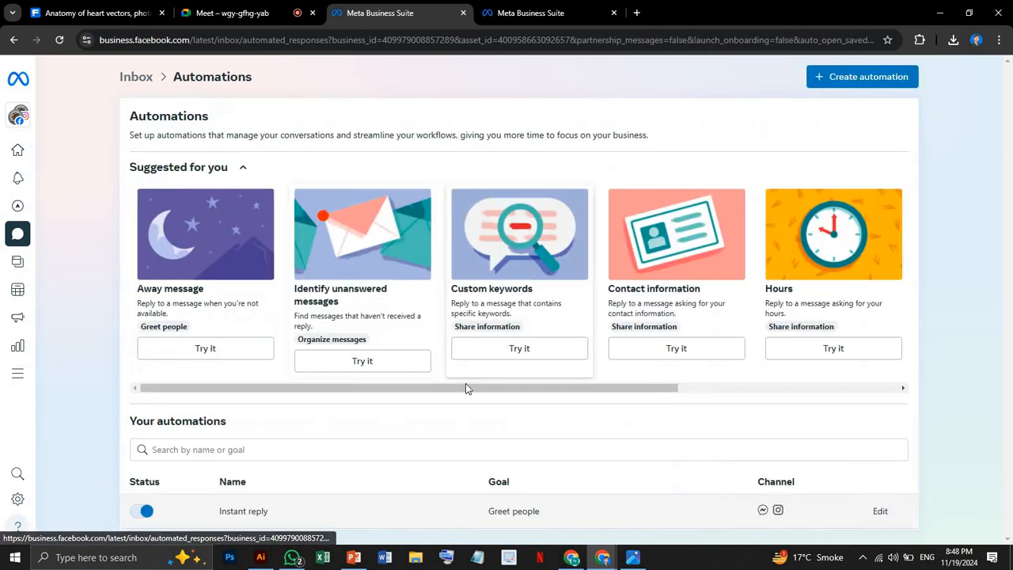
Open the Frequently asked questions automation for editing and add a new question for Messenger.
scroll(465, 388, down, 1)
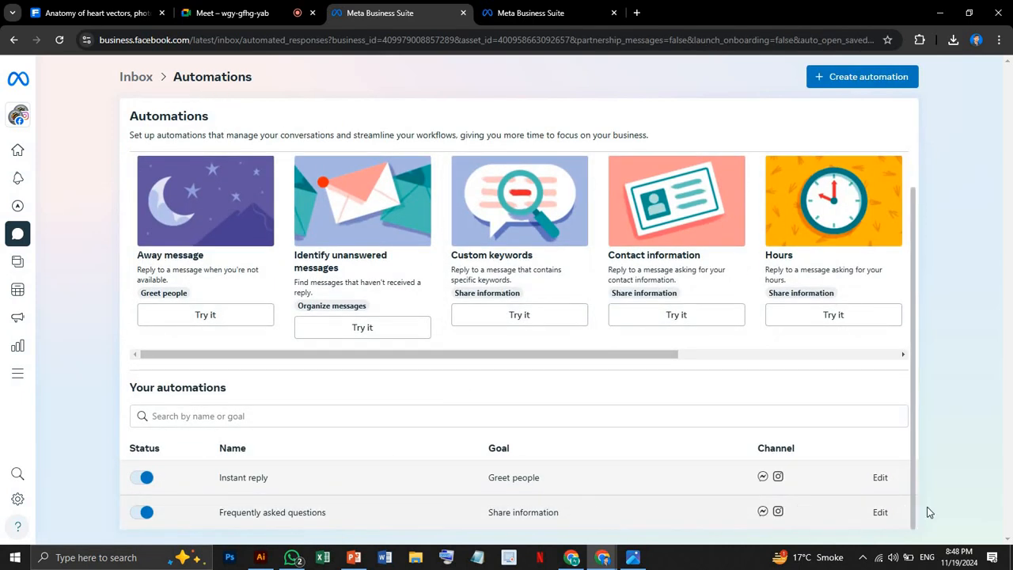
click(880, 513)
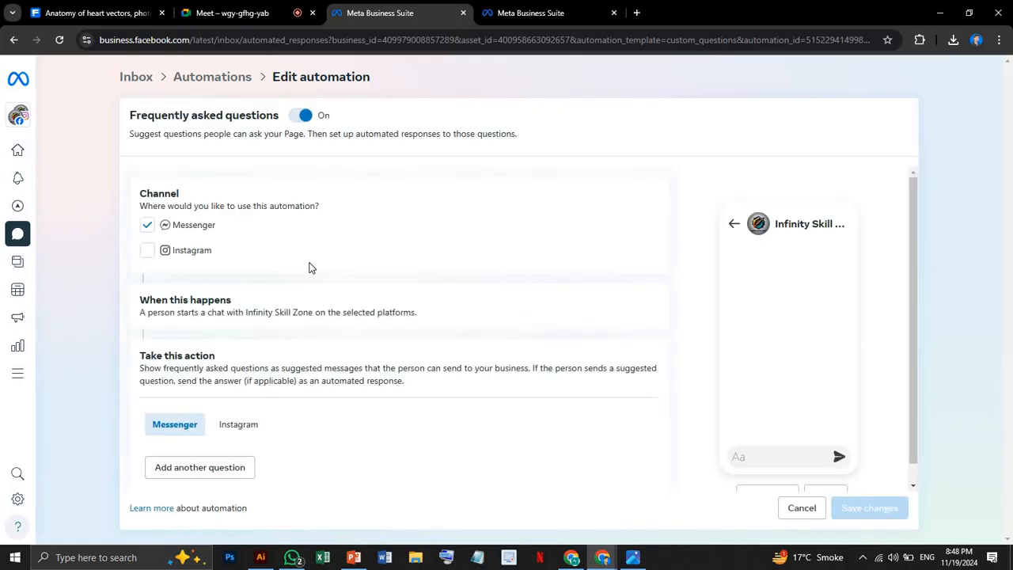
scroll(310, 269, down, 1)
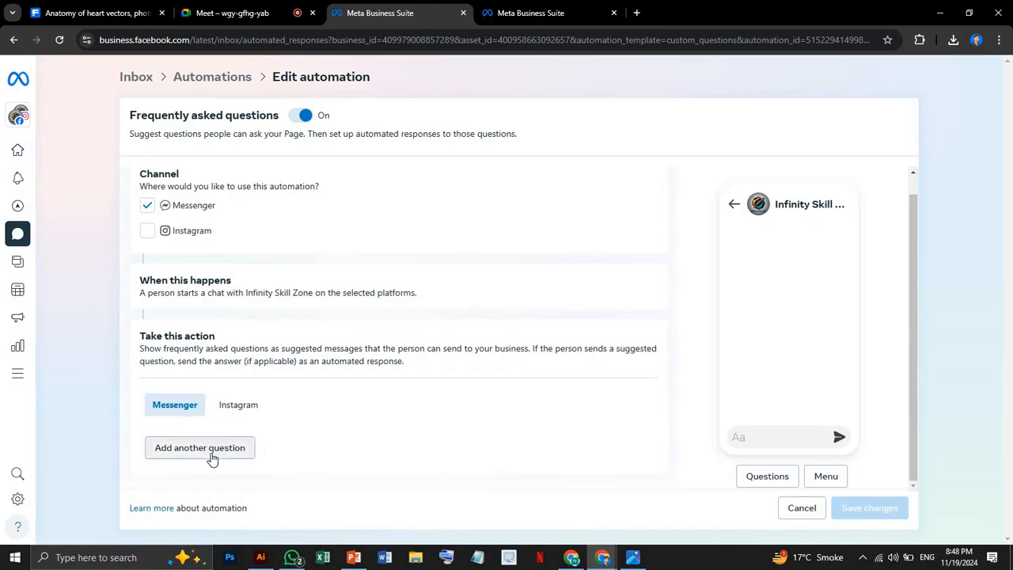
click(201, 448)
scroll(515, 366, down, 1)
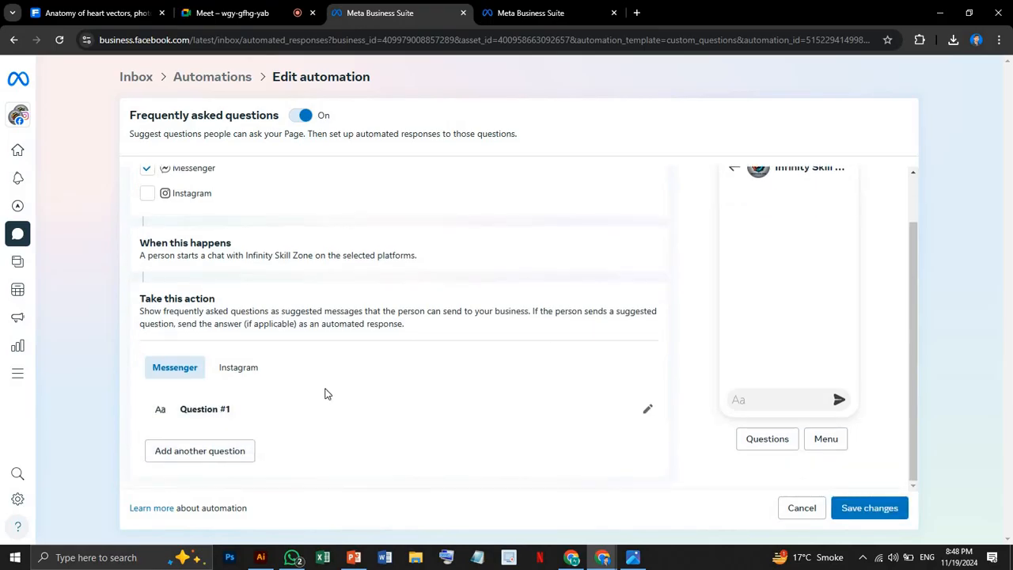
Fill in Question #1 as "Location" with the automated response "Austin Texas USA".
click(366, 409)
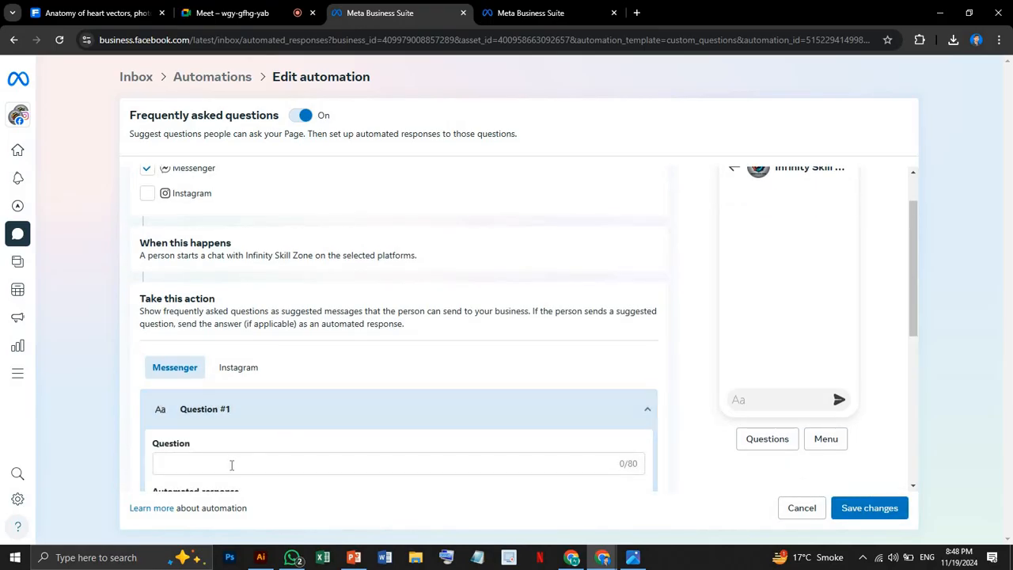
click(230, 464)
text(Loca)
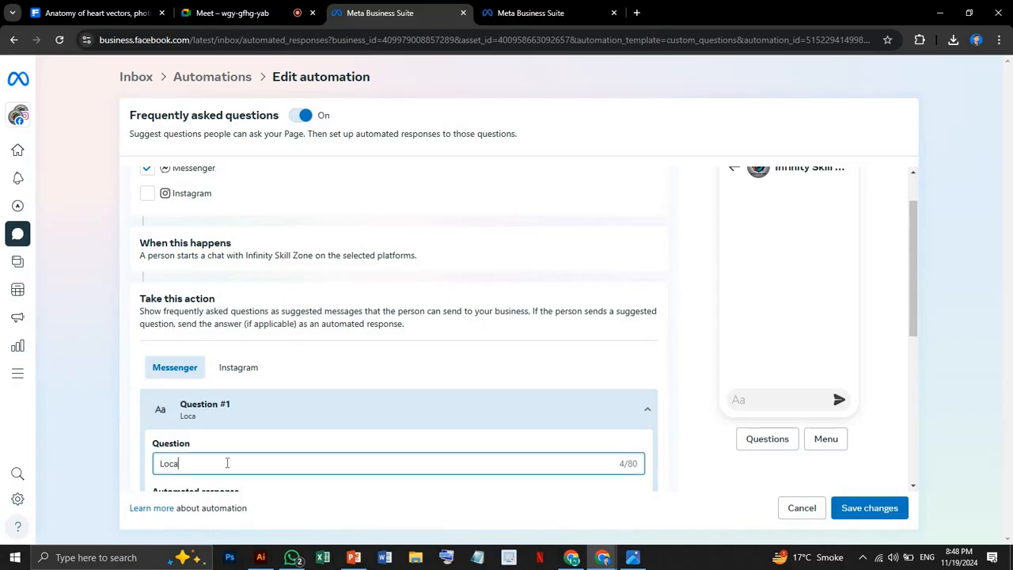
text(tion)
scroll(299, 475, down, 3)
click(216, 281)
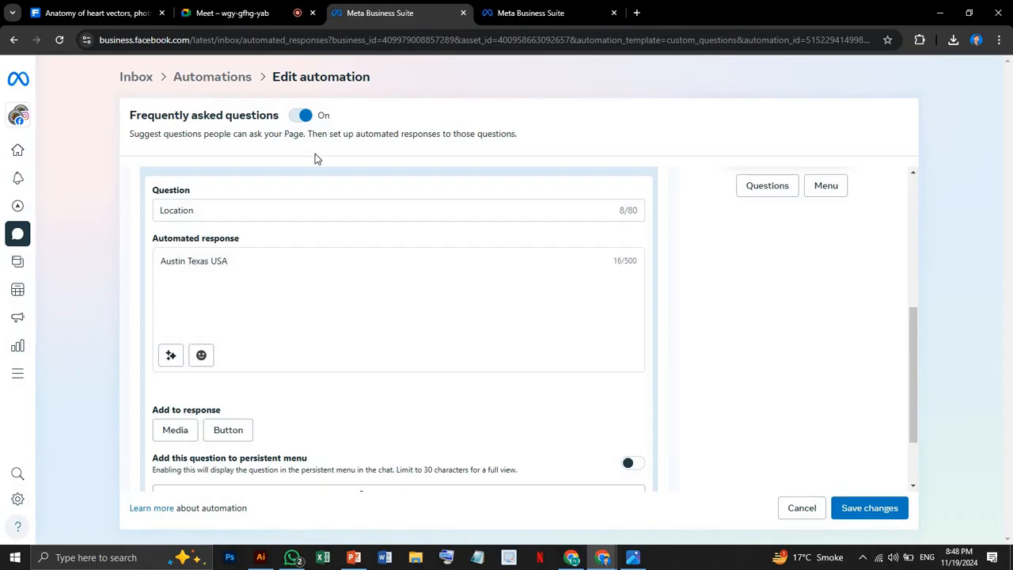
Collapse Question #1 and save the changes to the Frequently asked questions automation.
scroll(338, 244, up, 3)
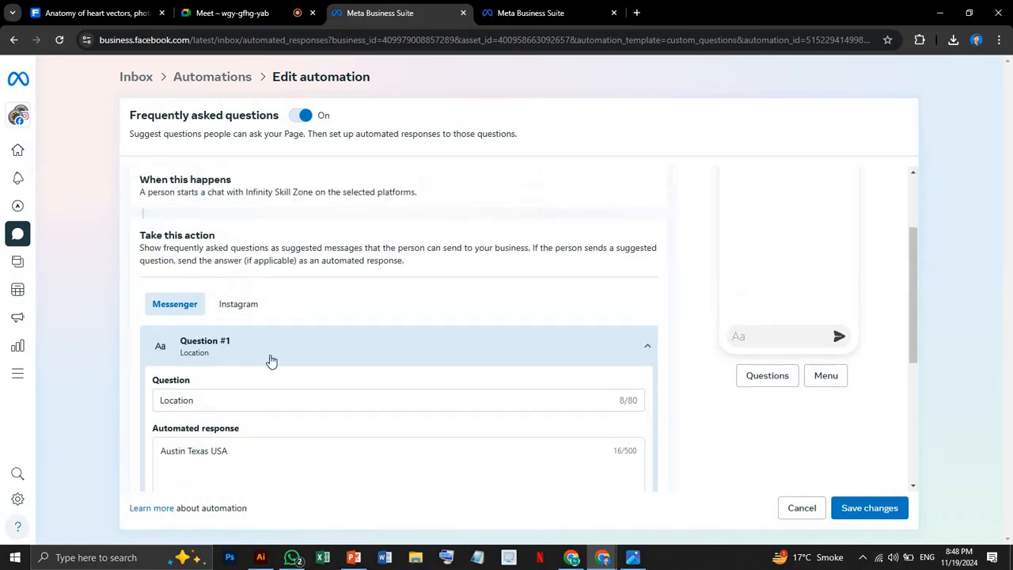
click(426, 351)
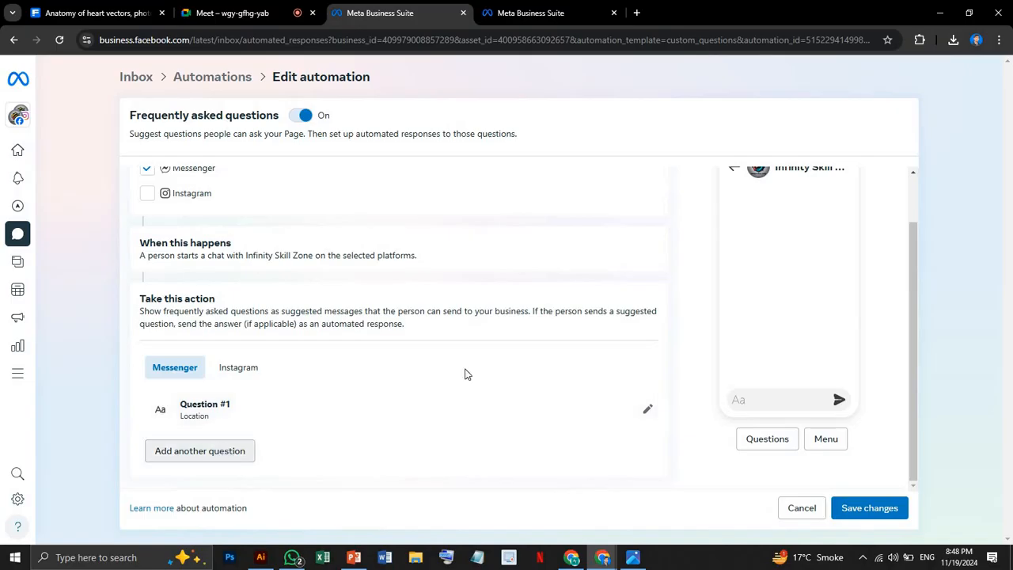
click(870, 509)
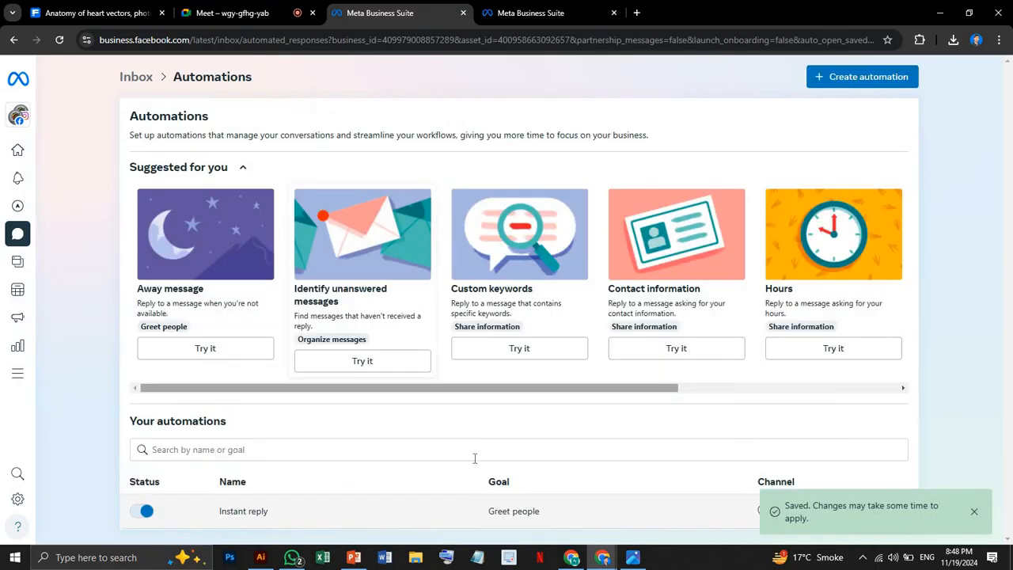
Switch to the Facebook window, send "location" in the Infinity Skill Zone chat to test the question, and return to Meta Business Suite.
click(573, 559)
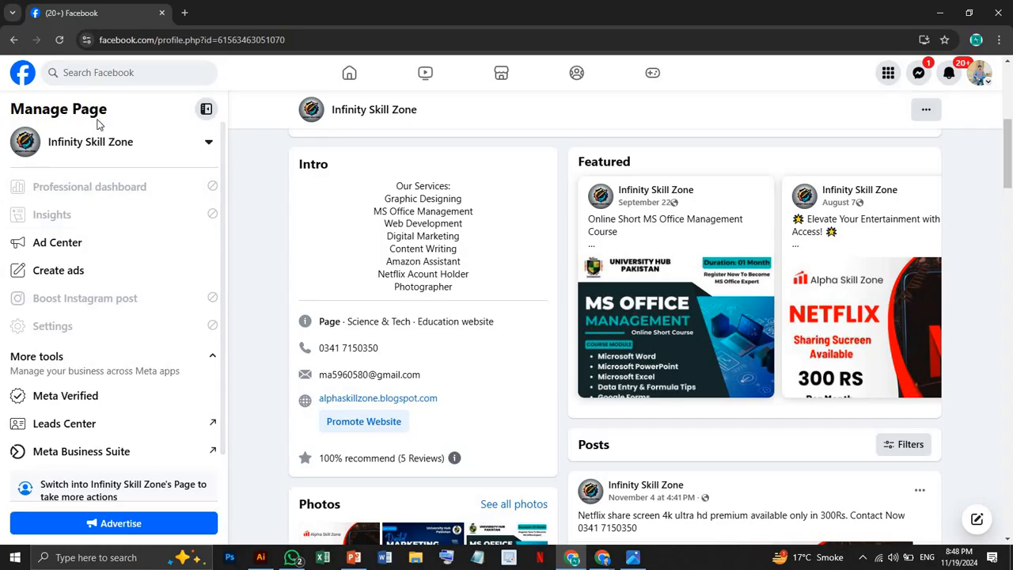
scroll(657, 194, up, 3)
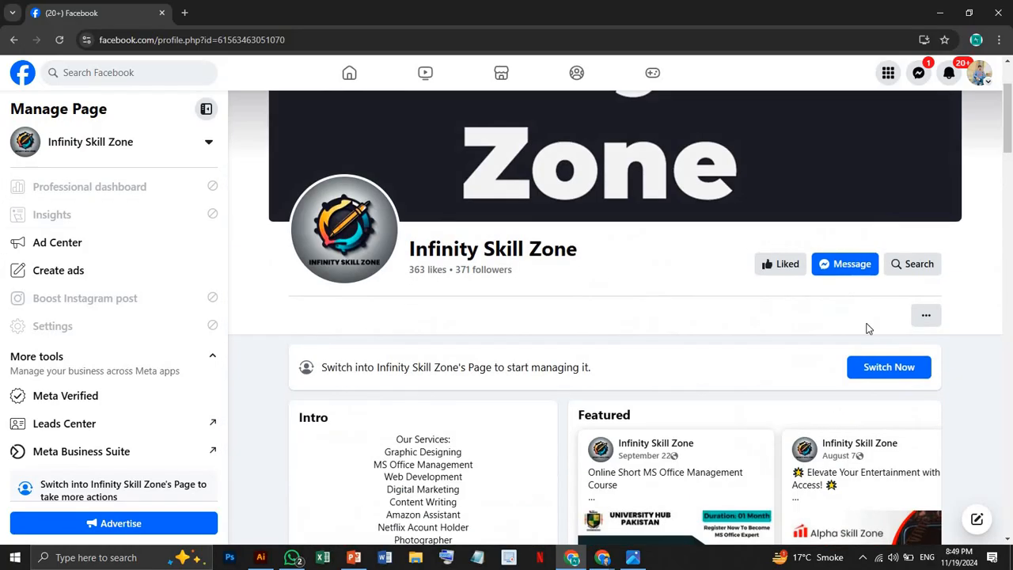
click(822, 270)
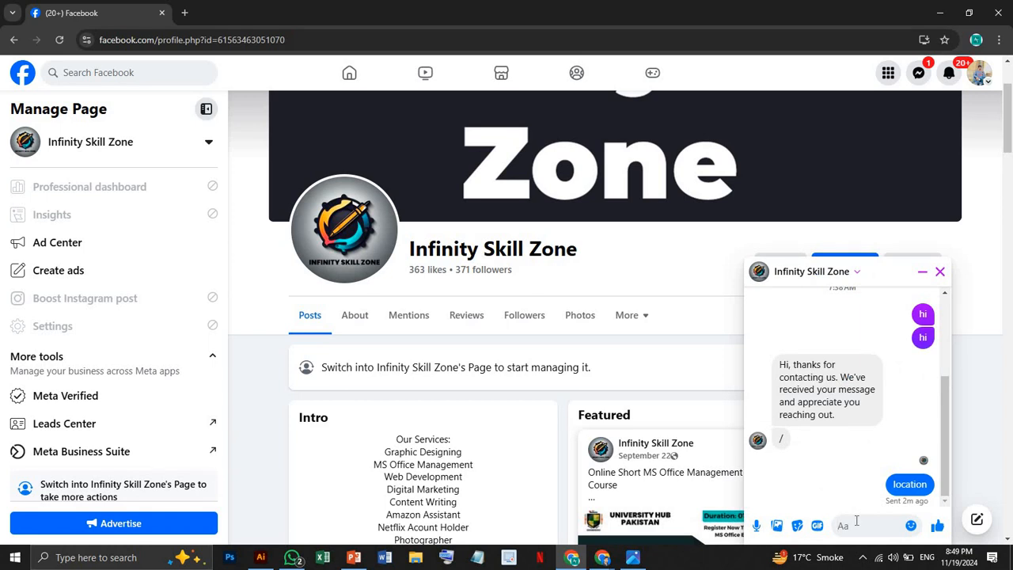
text(location)
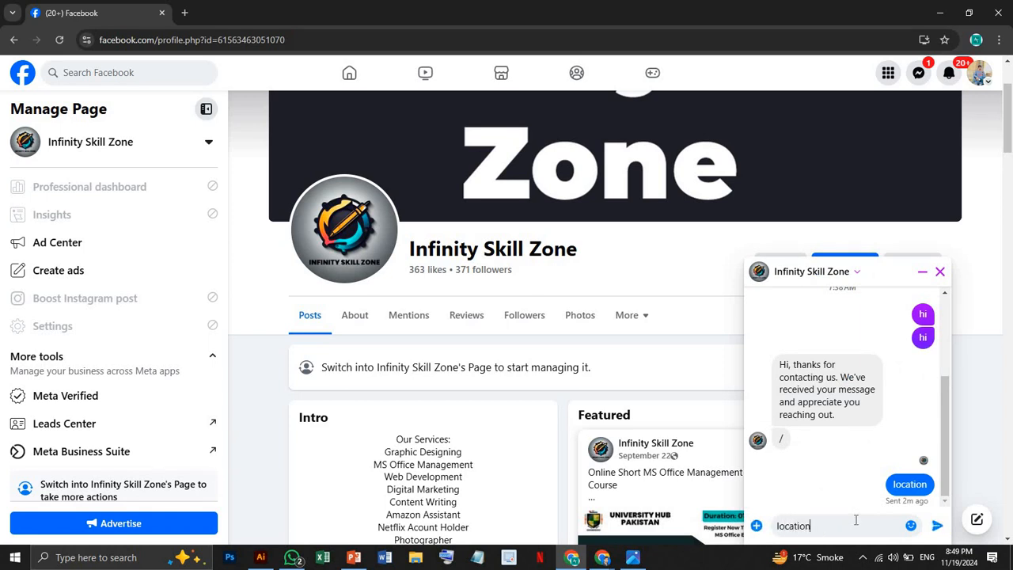
key(Return)
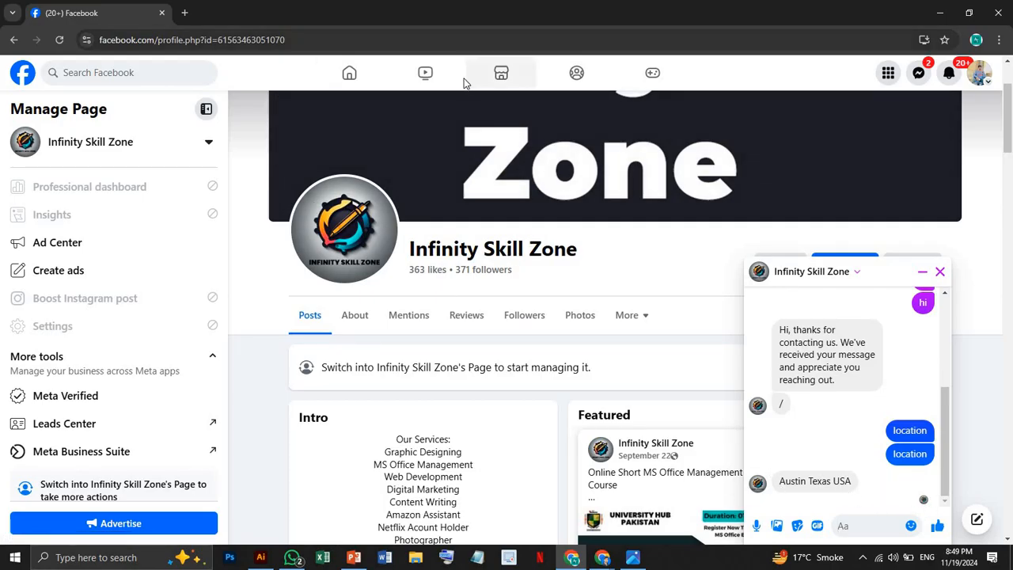
click(943, 8)
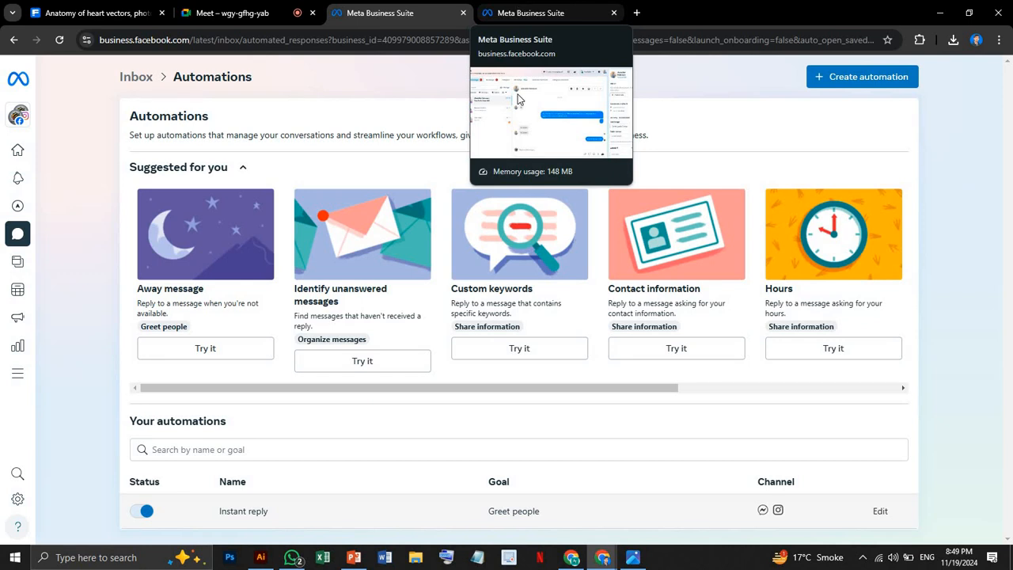
Turn off the Frequently asked questions automation in the automations list.
scroll(452, 393, down, 1)
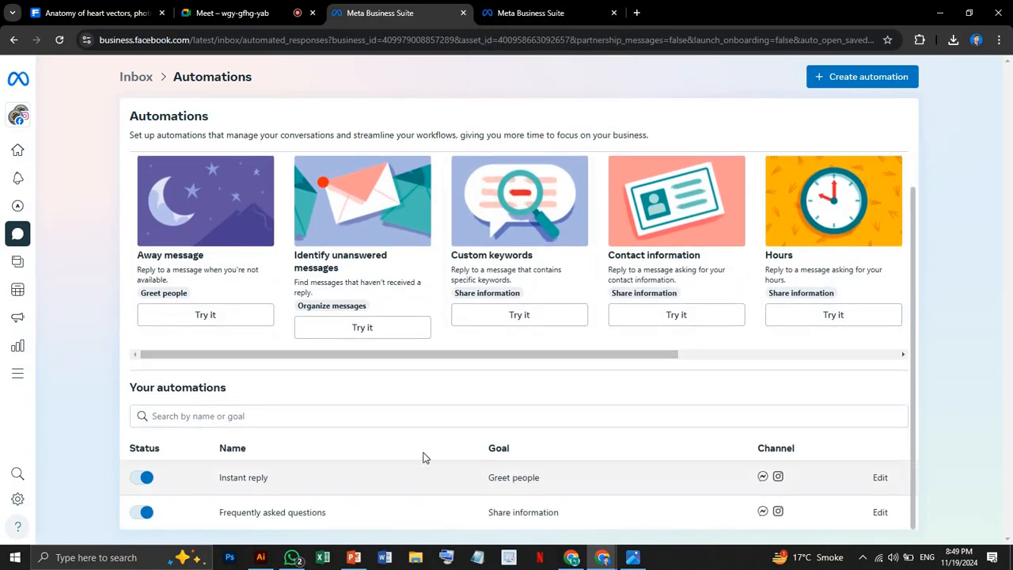
click(142, 512)
click(152, 481)
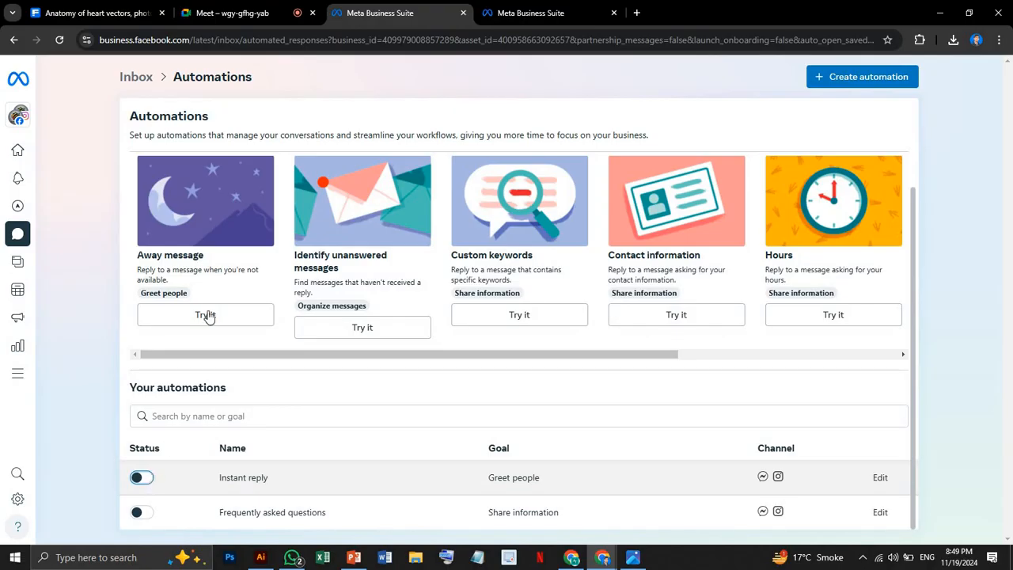
Return to the inbox, examine the shortcut and message fields for creating a saved reply, and cancel without saving.
click(137, 79)
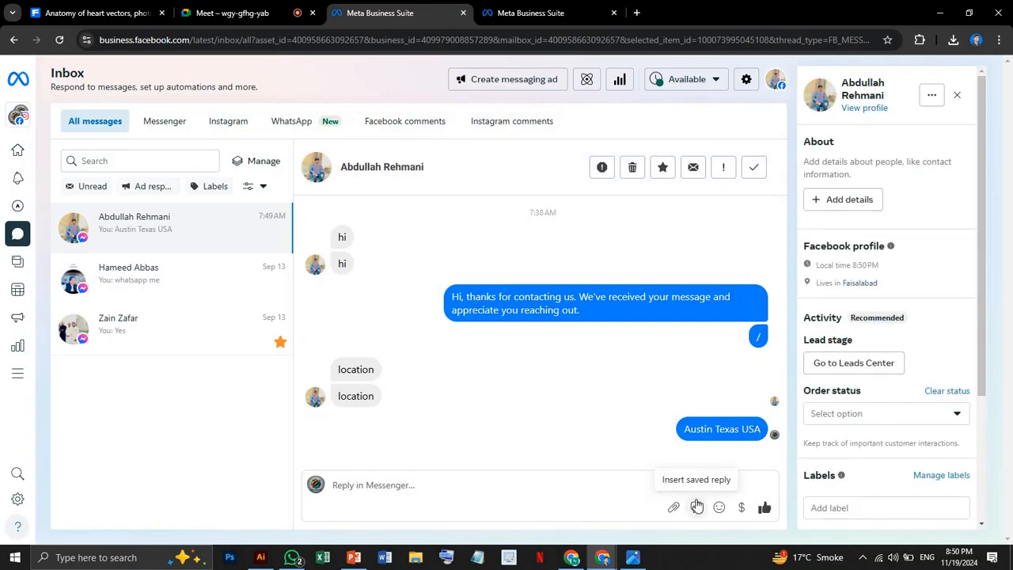
click(696, 506)
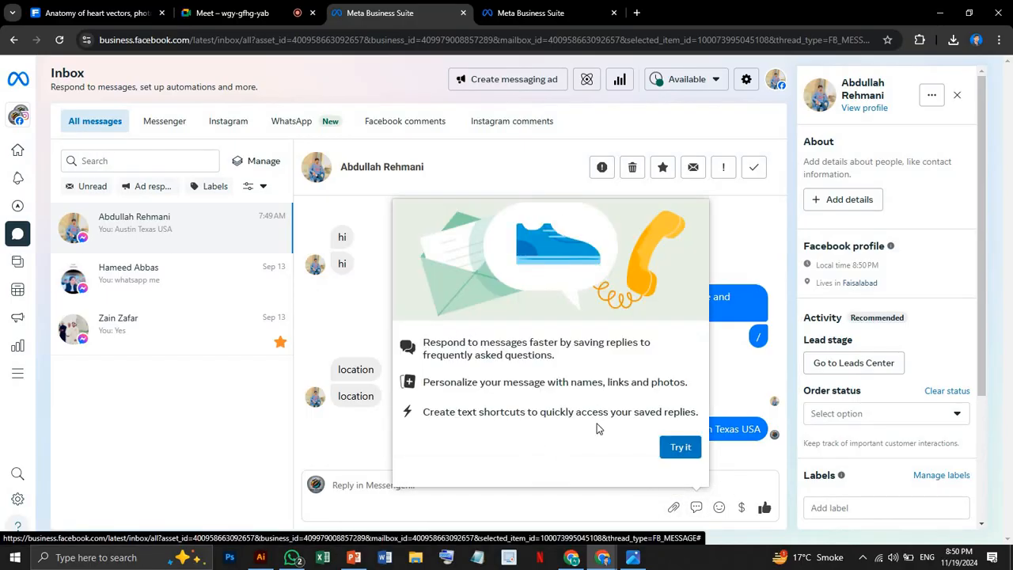
click(678, 449)
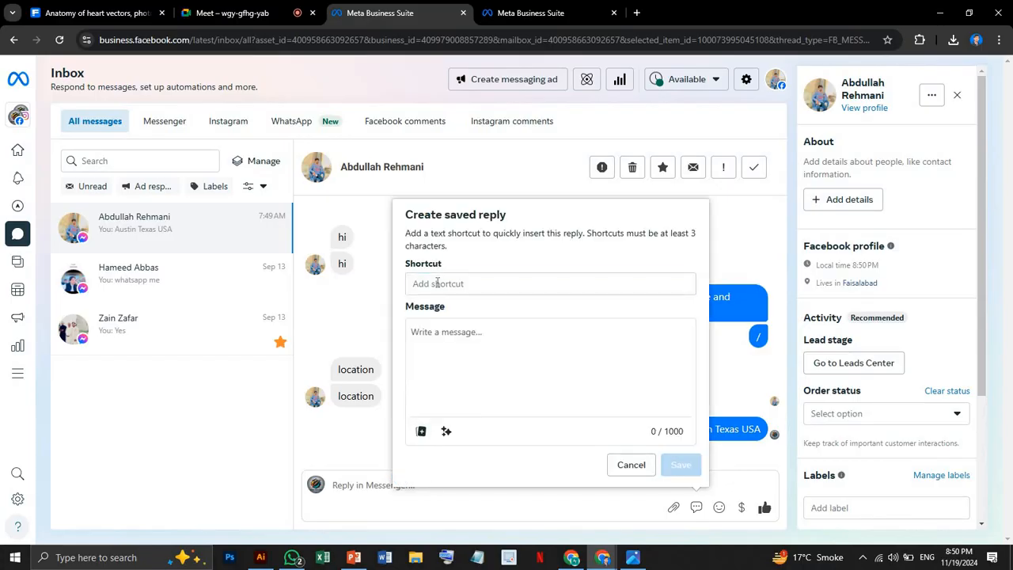
click(435, 282)
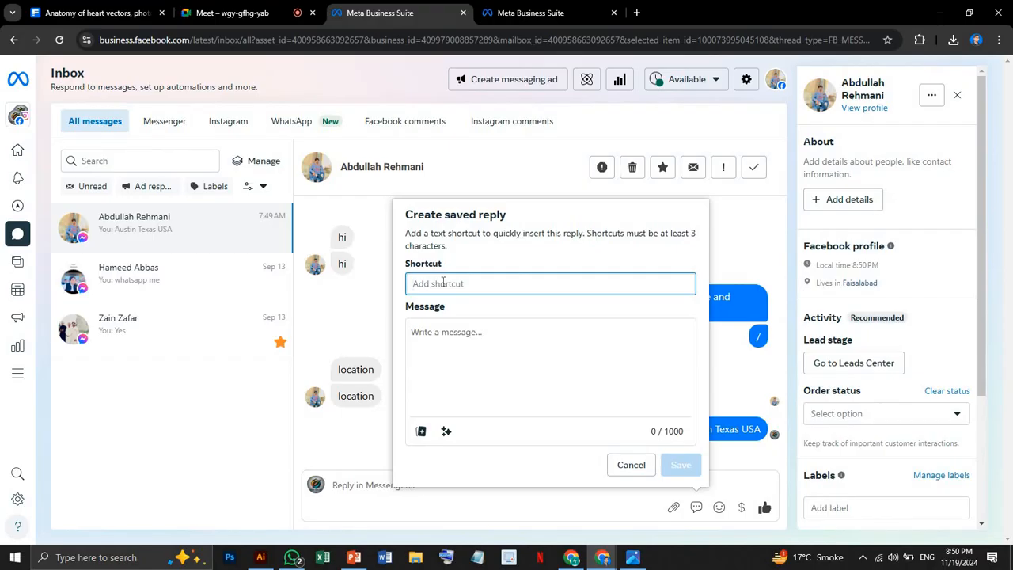
click(436, 339)
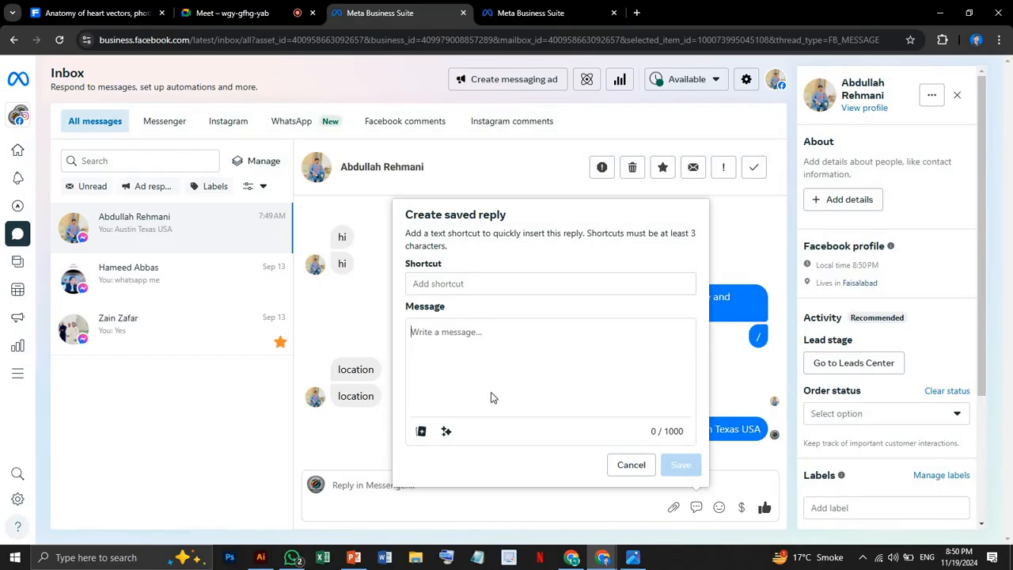
click(630, 466)
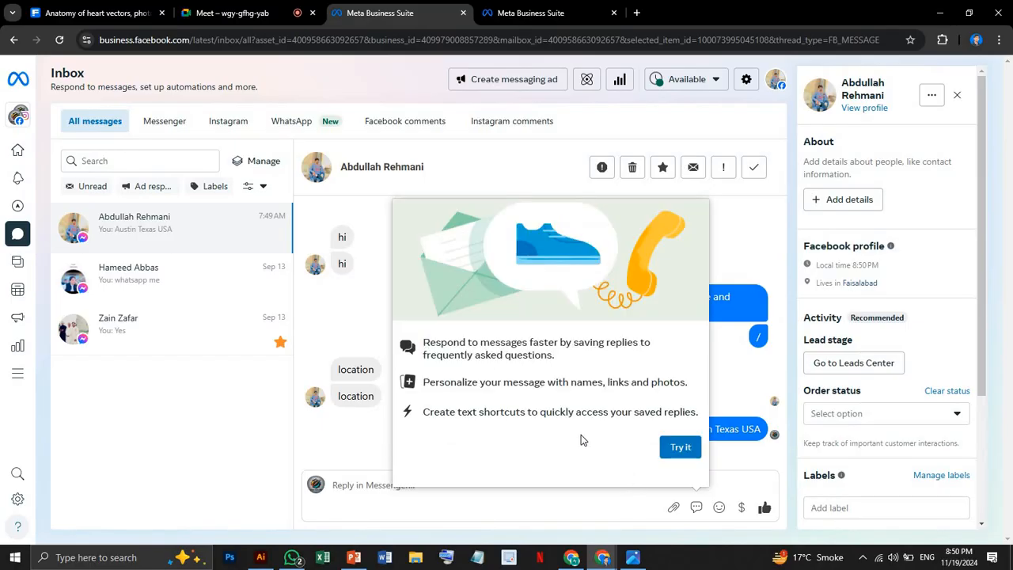
click(721, 361)
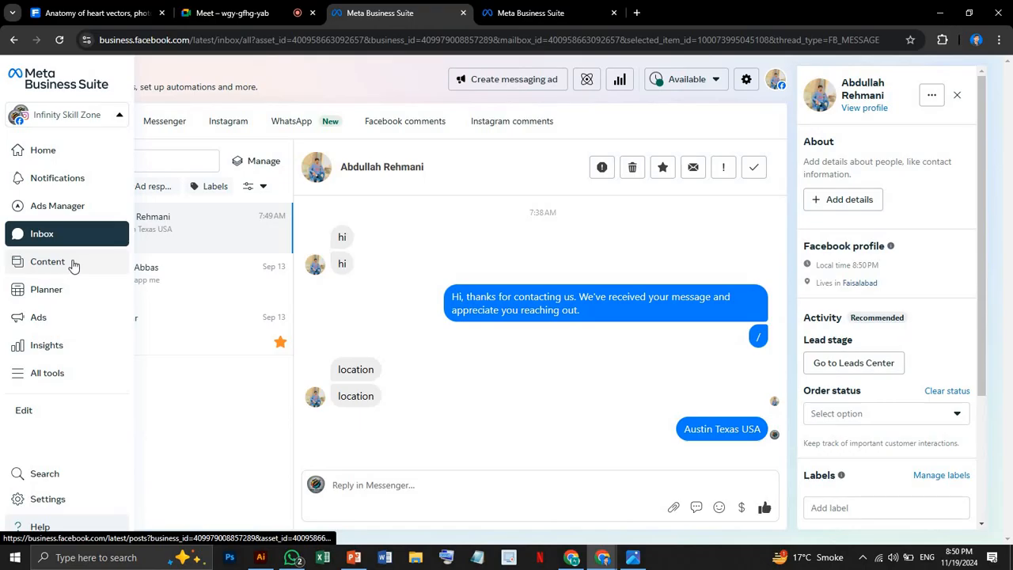
Go to the Content section, dismiss the clips tip, and open the Stories page.
click(18, 262)
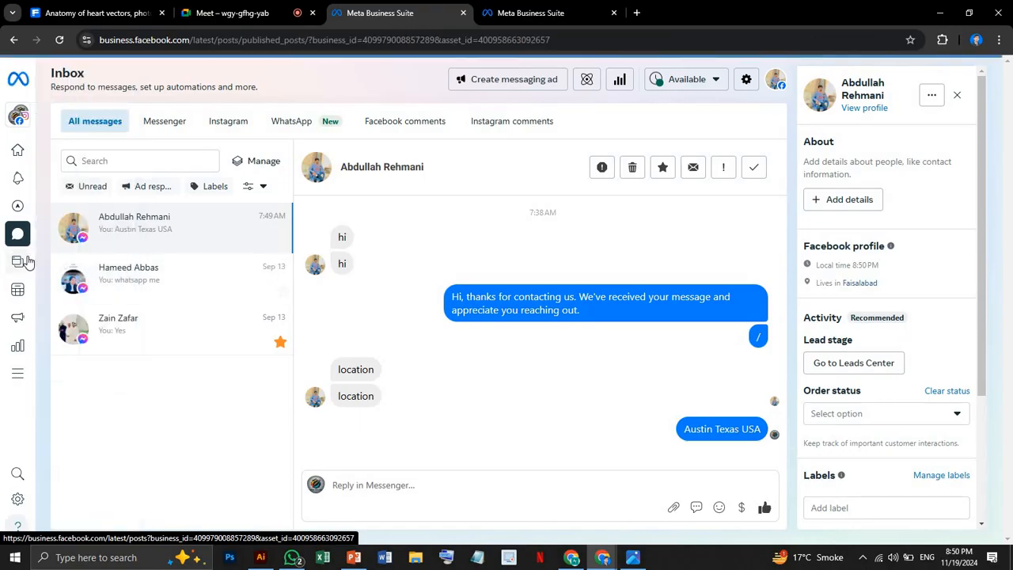
mouse_move(45, 262)
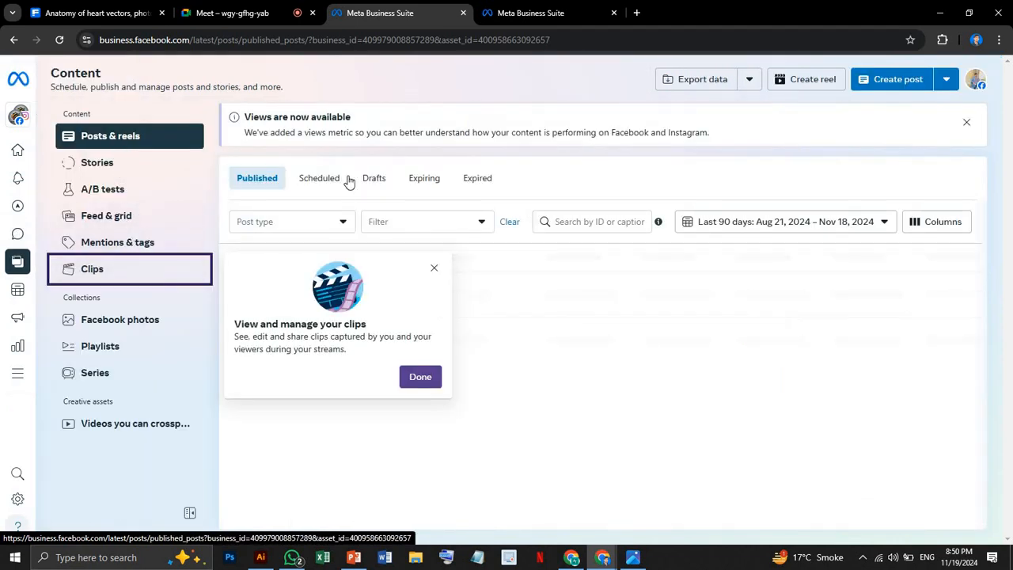
click(437, 268)
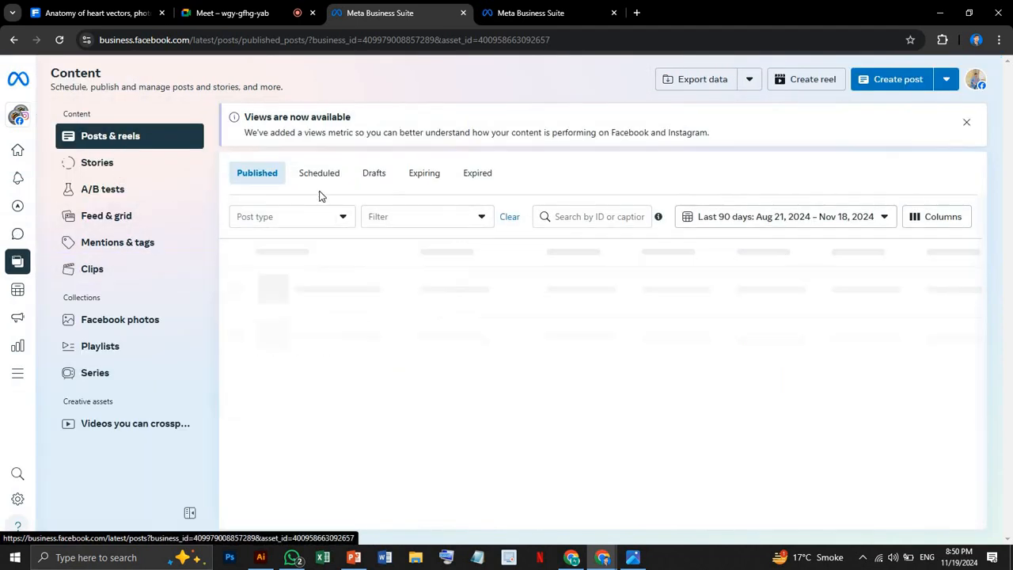
click(96, 164)
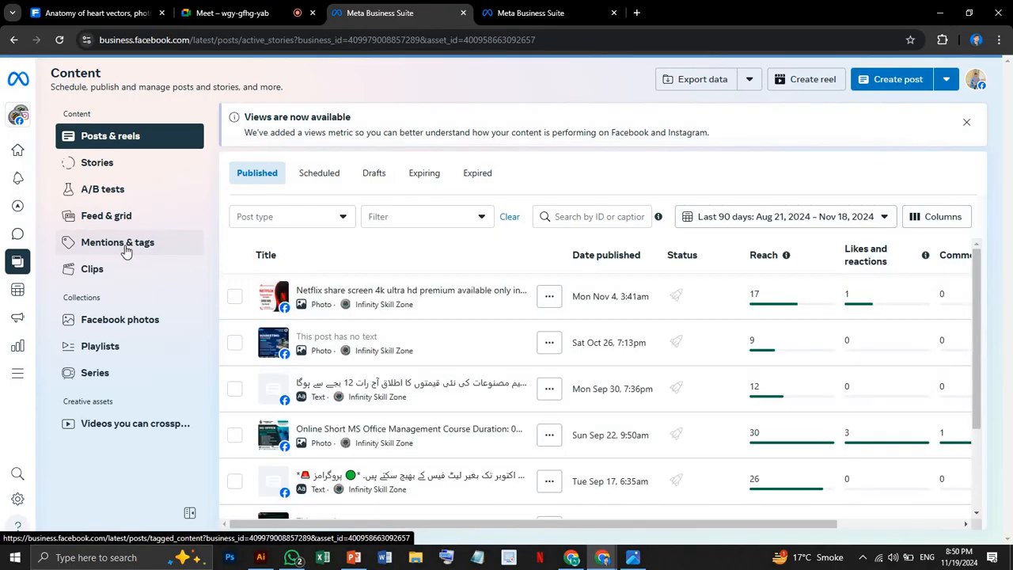
Open the Facebook photos collection in the Content section and look through the Page's albums and photos.
click(321, 294)
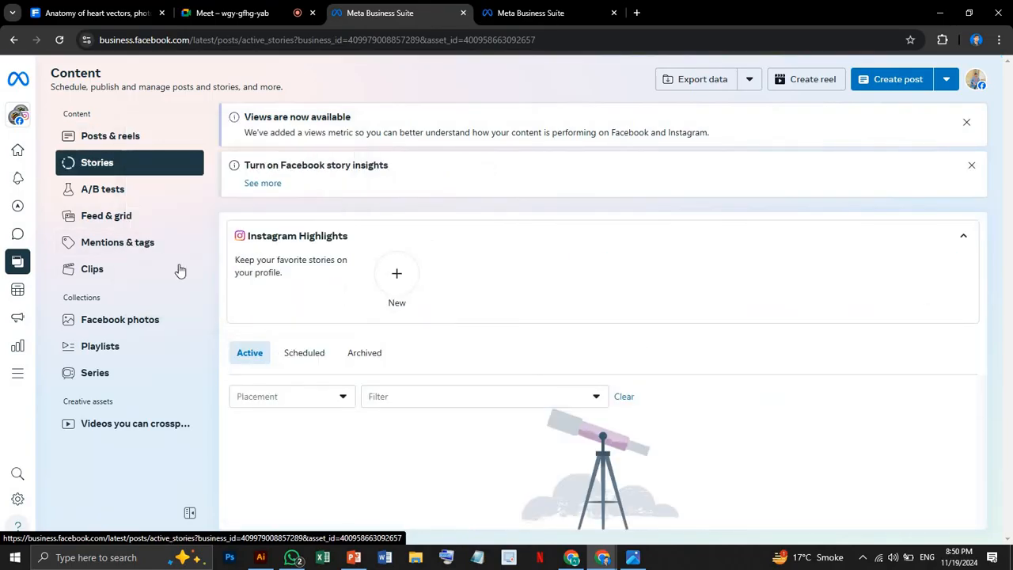
click(169, 325)
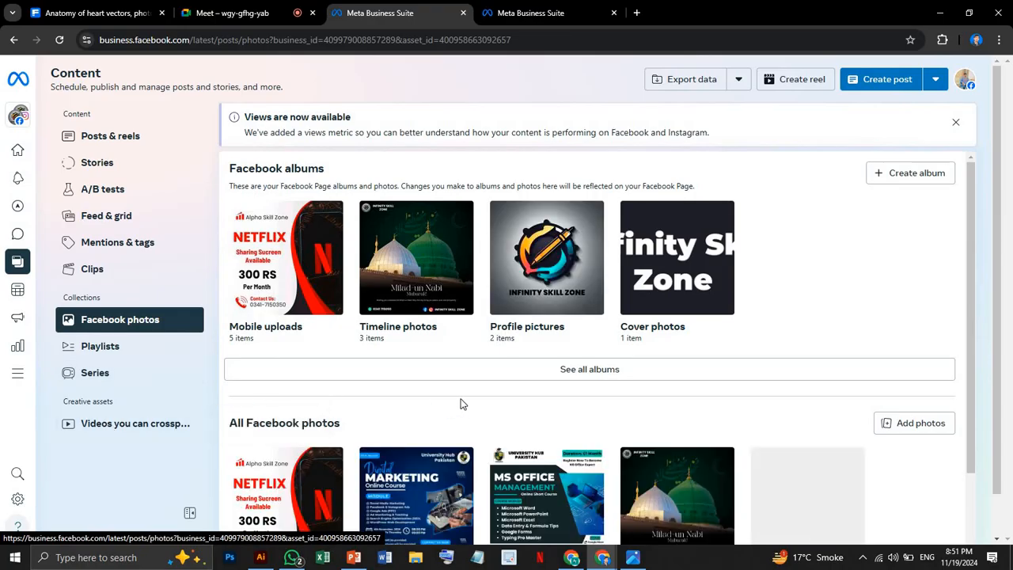
scroll(463, 400, down, 2)
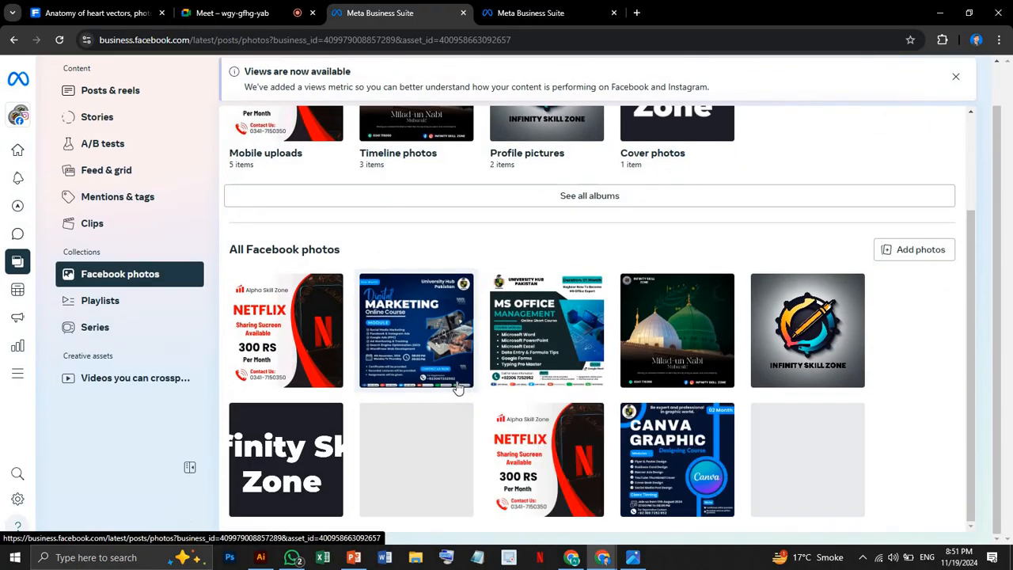
scroll(461, 384, up, 2)
scroll(458, 380, up, 1)
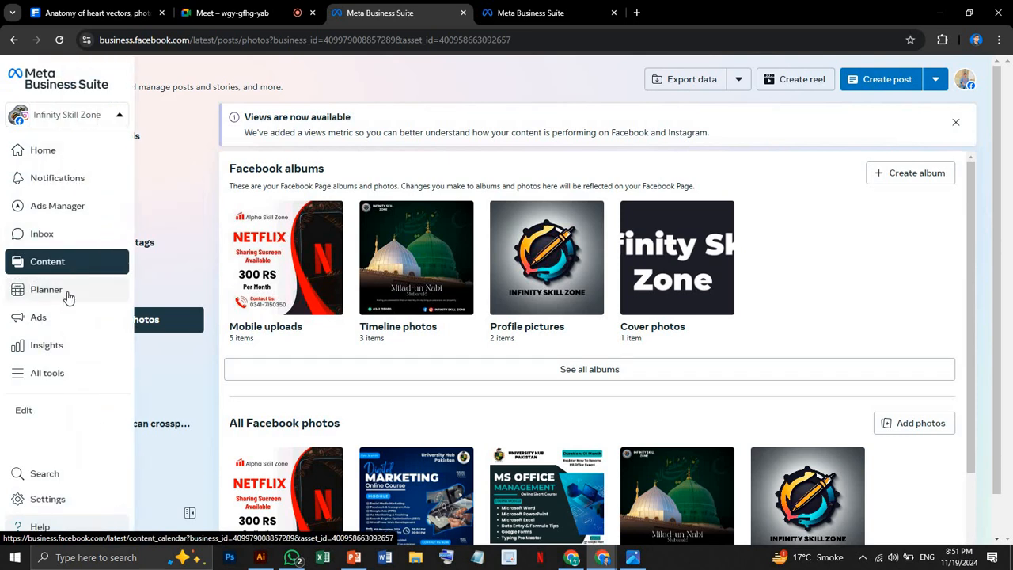
Open the Planner and examine the November 2024 weekly calendar and its goals options.
click(69, 294)
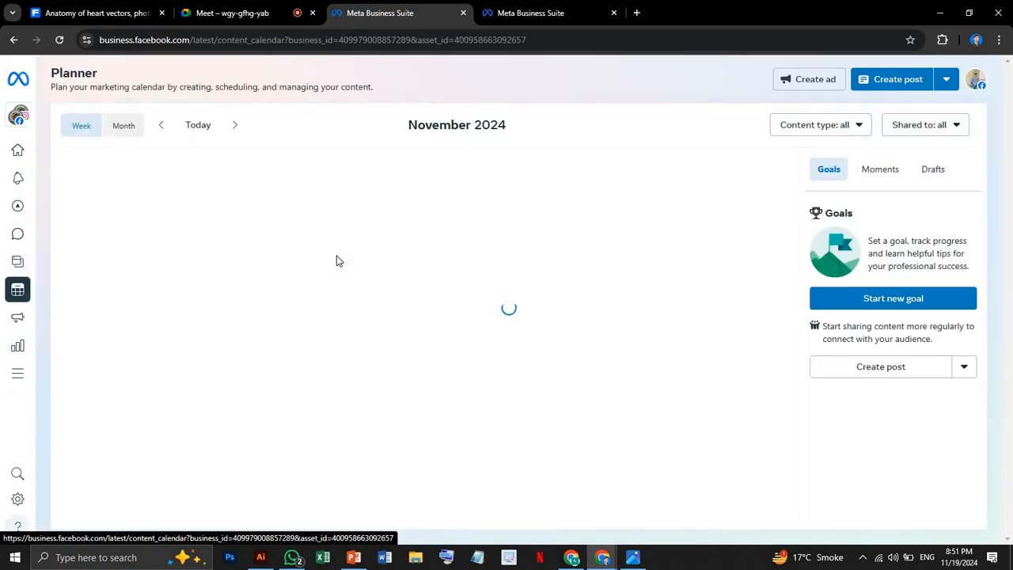
mouse_move(431, 317)
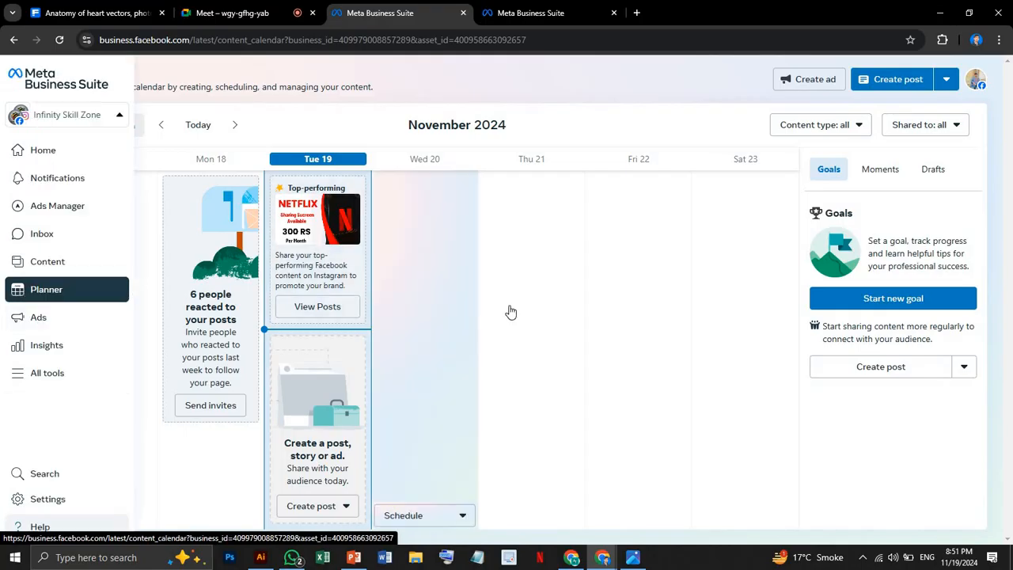
mouse_move(509, 312)
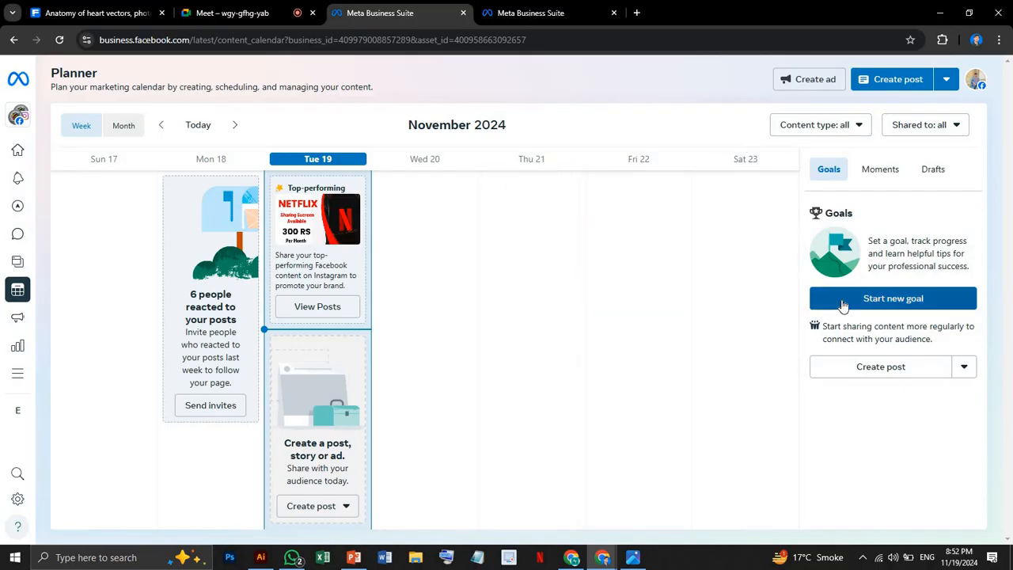
Start a new post from the Planner, check which Facebook and Instagram accounts it can go to, and dismiss the default selection tip.
click(880, 81)
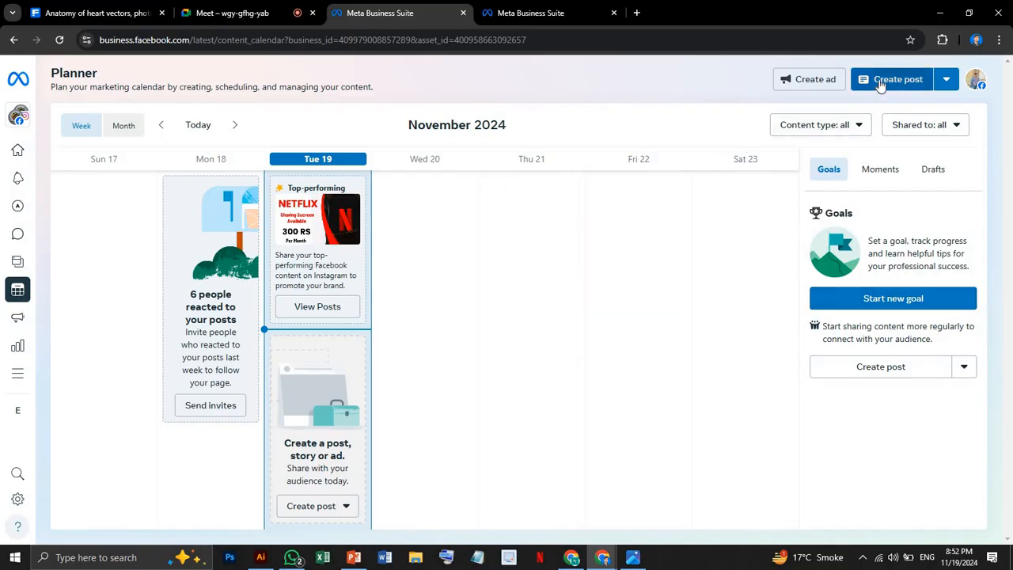
click(881, 84)
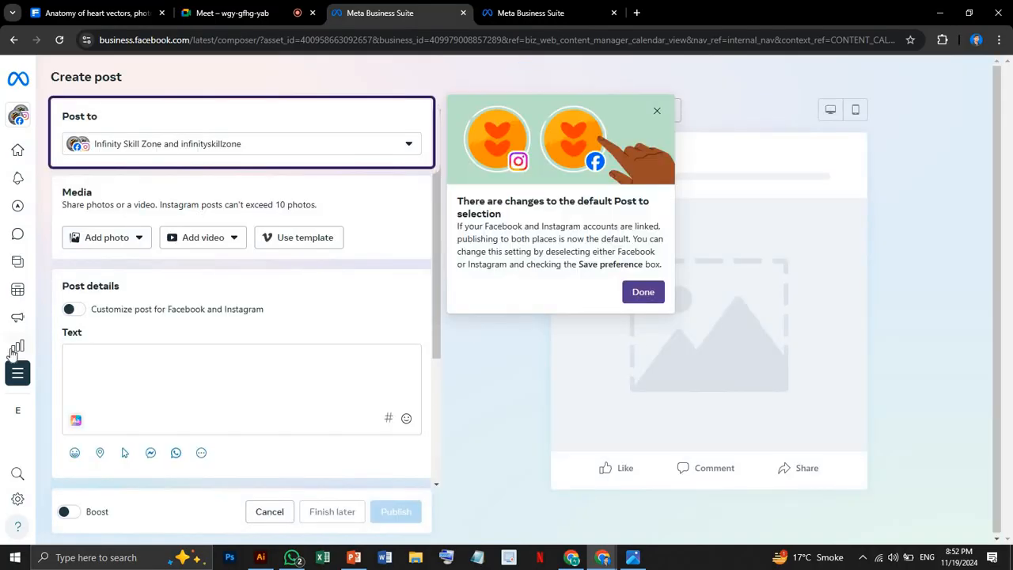
mouse_move(24, 371)
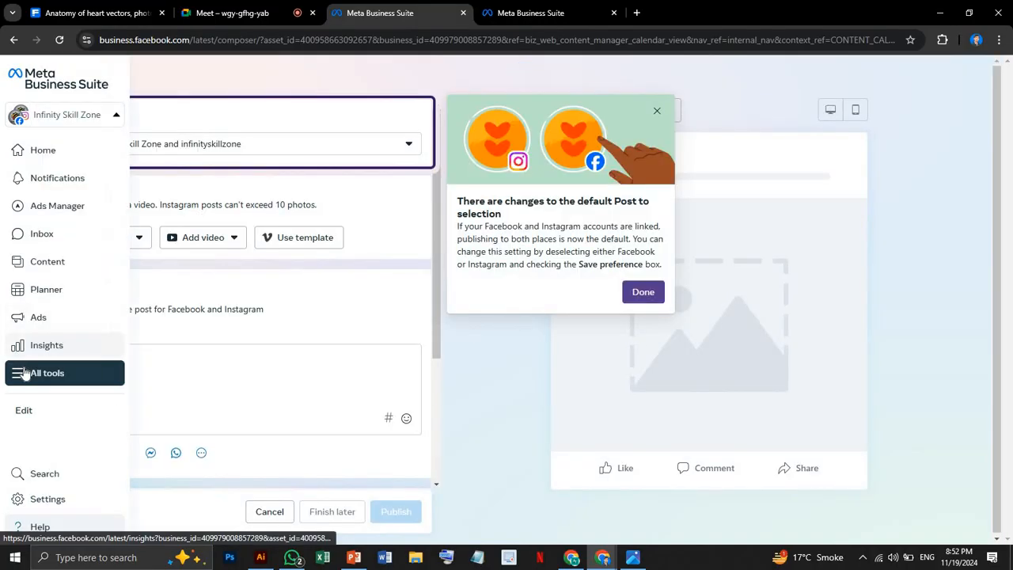
click(253, 147)
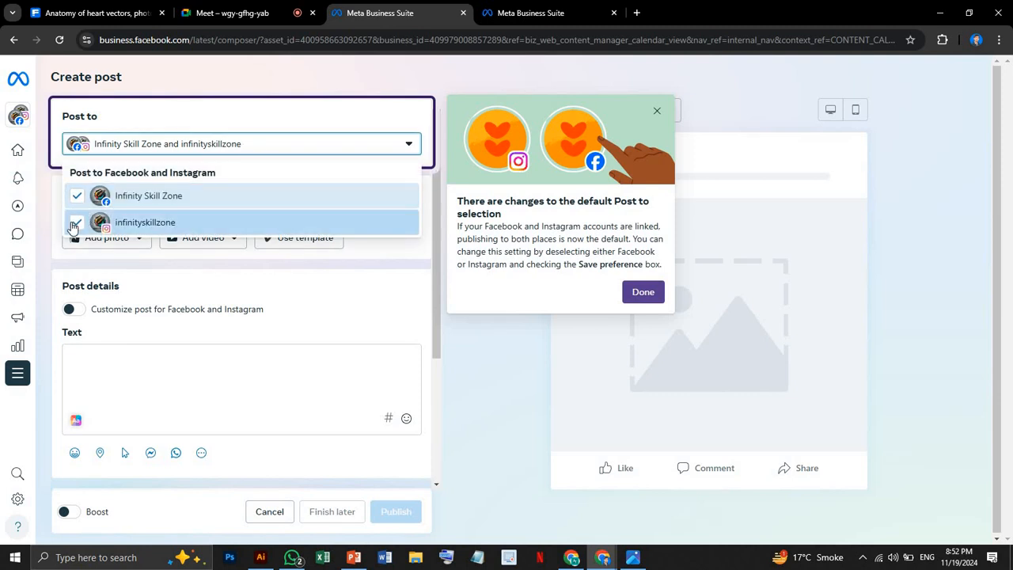
click(311, 145)
click(311, 145)
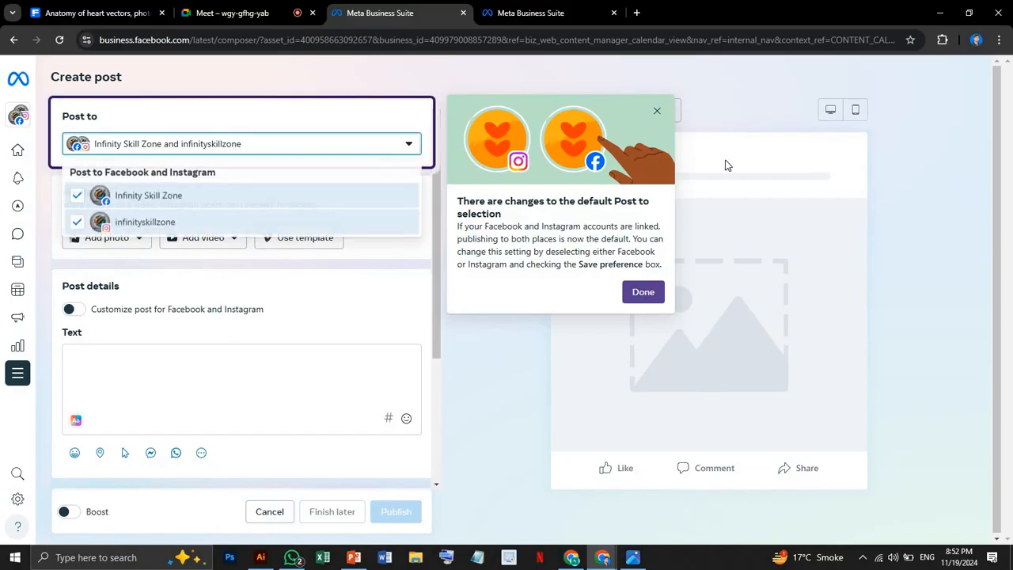
click(656, 111)
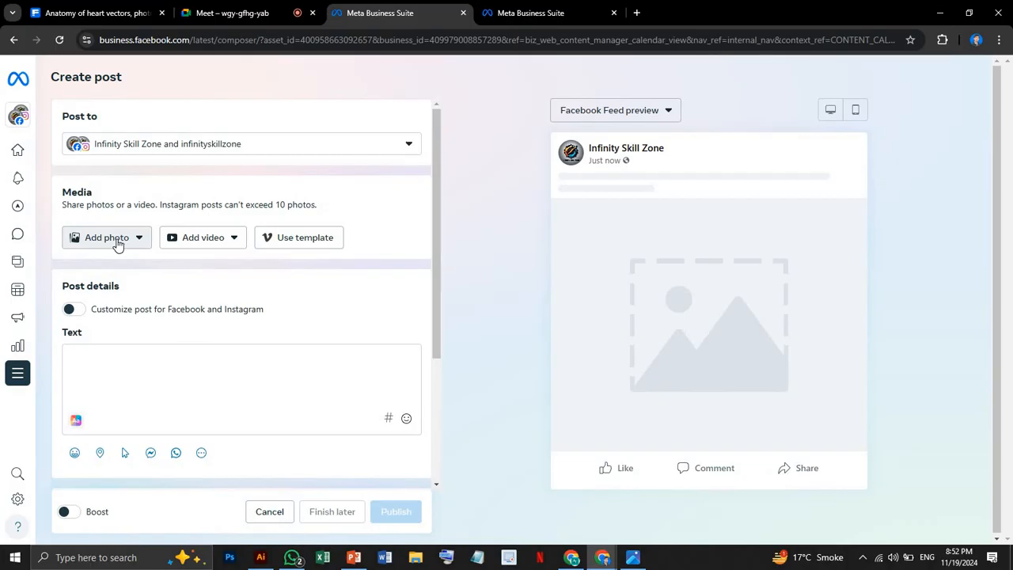
Enable date and time scheduling for the new post and review its text, scheduling and privacy options.
click(111, 355)
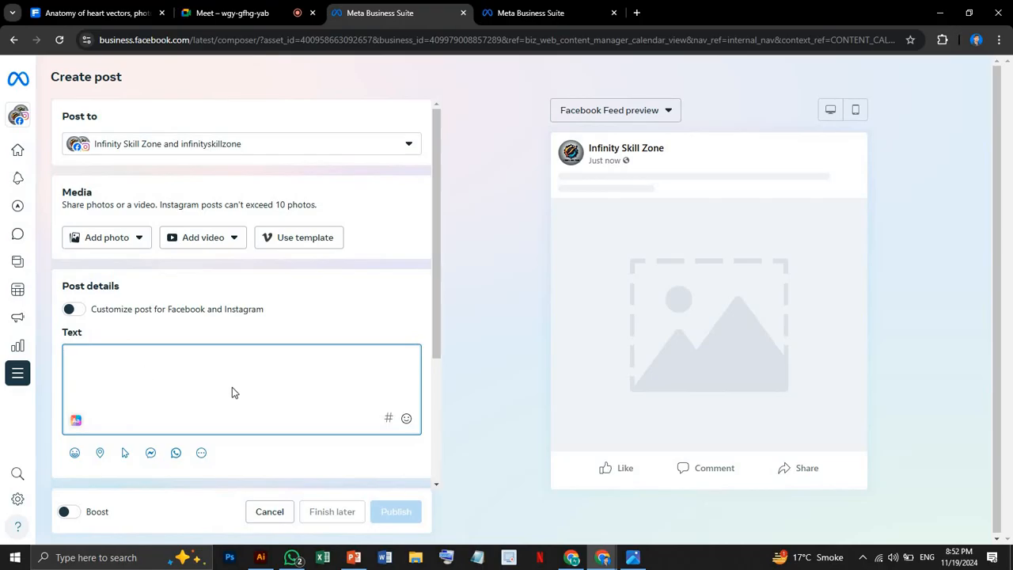
scroll(232, 387, down, 3)
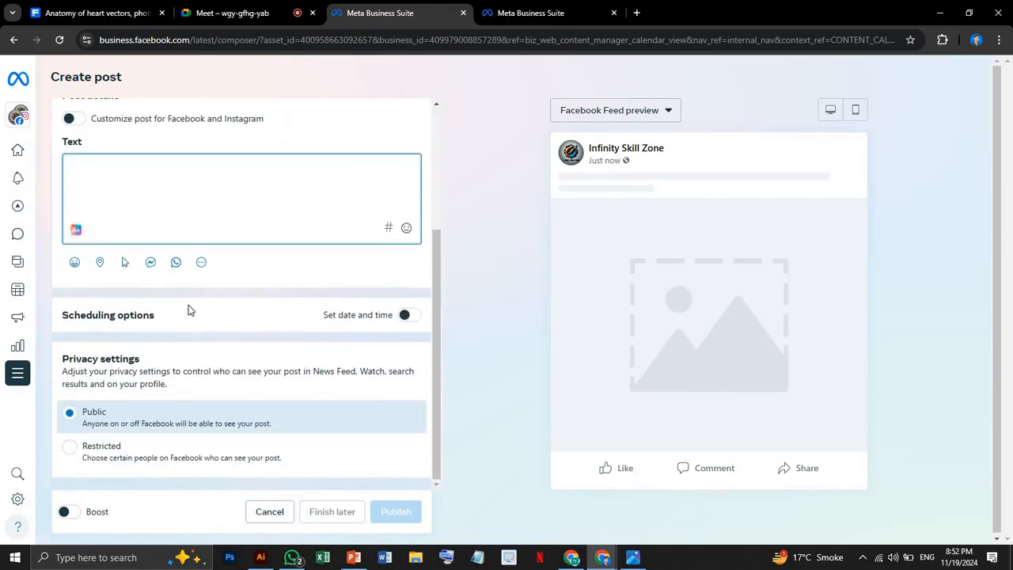
click(405, 316)
scroll(362, 330, down, 1)
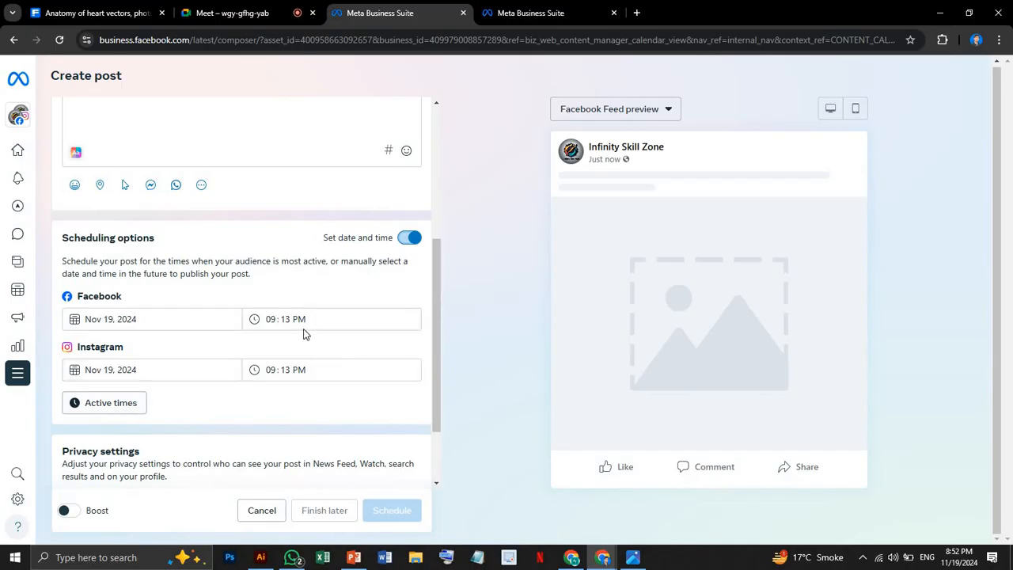
scroll(305, 335, down, 2)
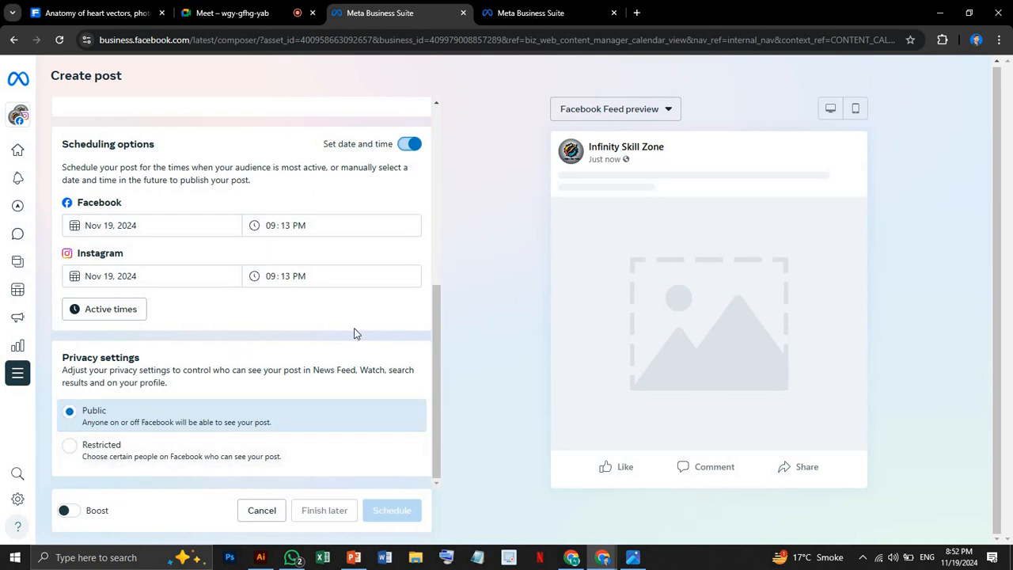
scroll(340, 254, up, 8)
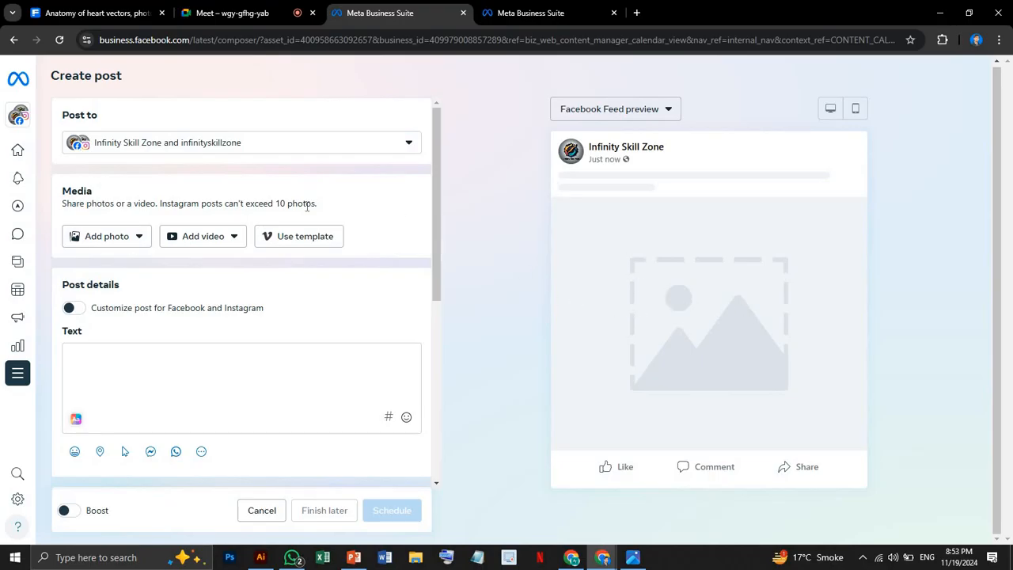
Open Insights, dismiss the last-week review, and examine the overview's weekly plan, performance figures and recent content.
mouse_move(57, 291)
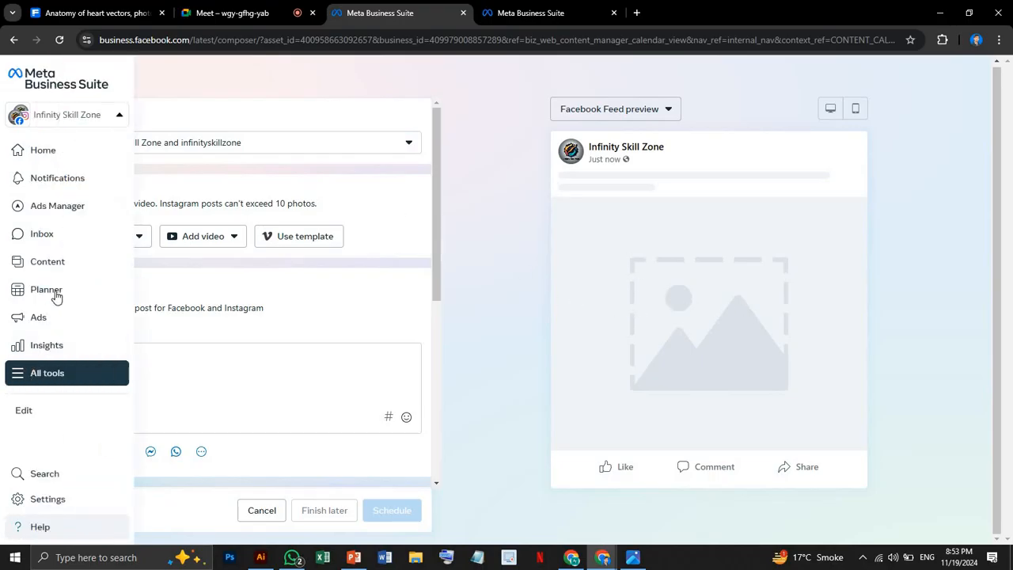
click(65, 349)
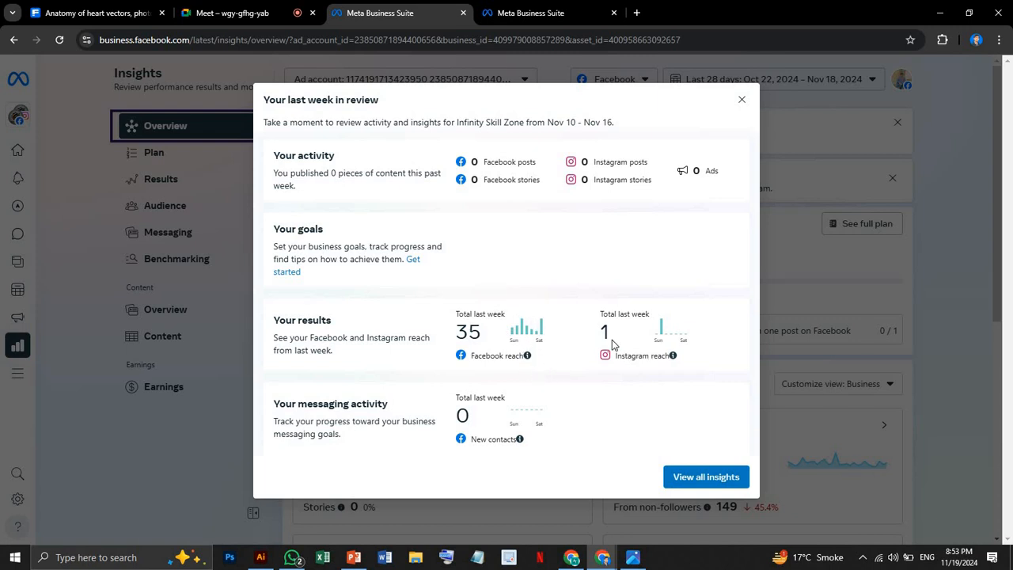
click(743, 100)
scroll(454, 320, down, 2)
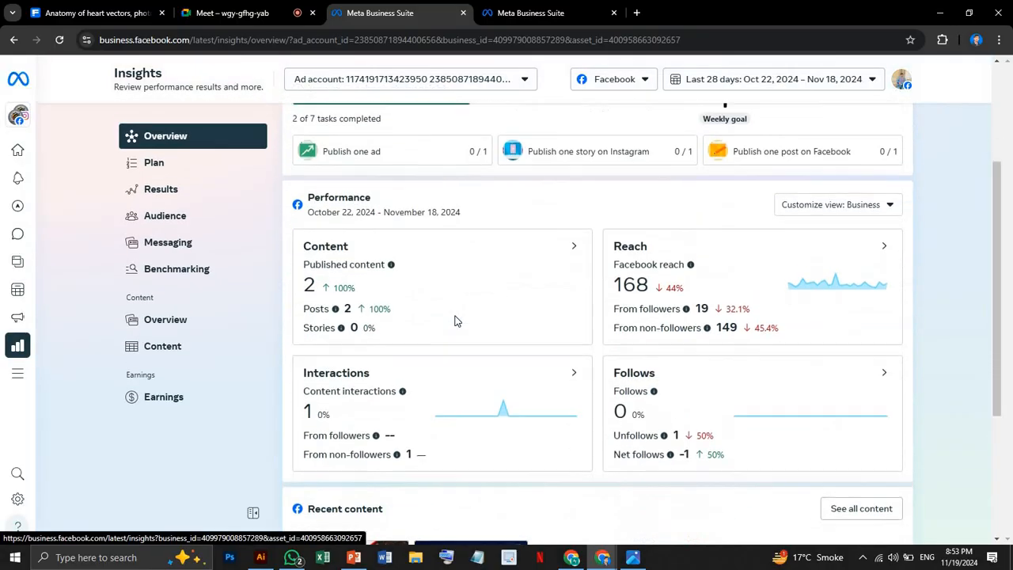
scroll(453, 320, up, 1)
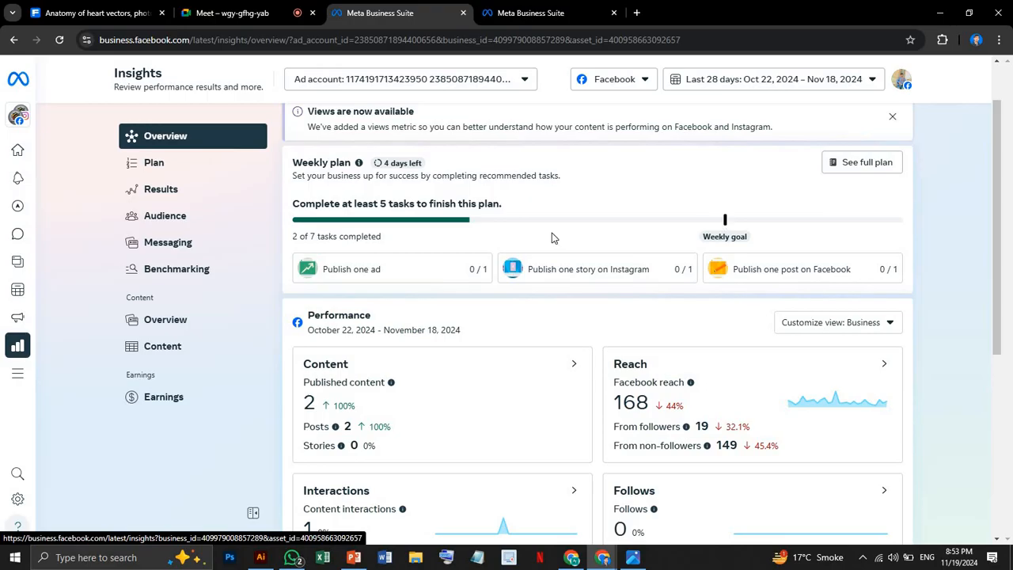
scroll(467, 335, down, 2)
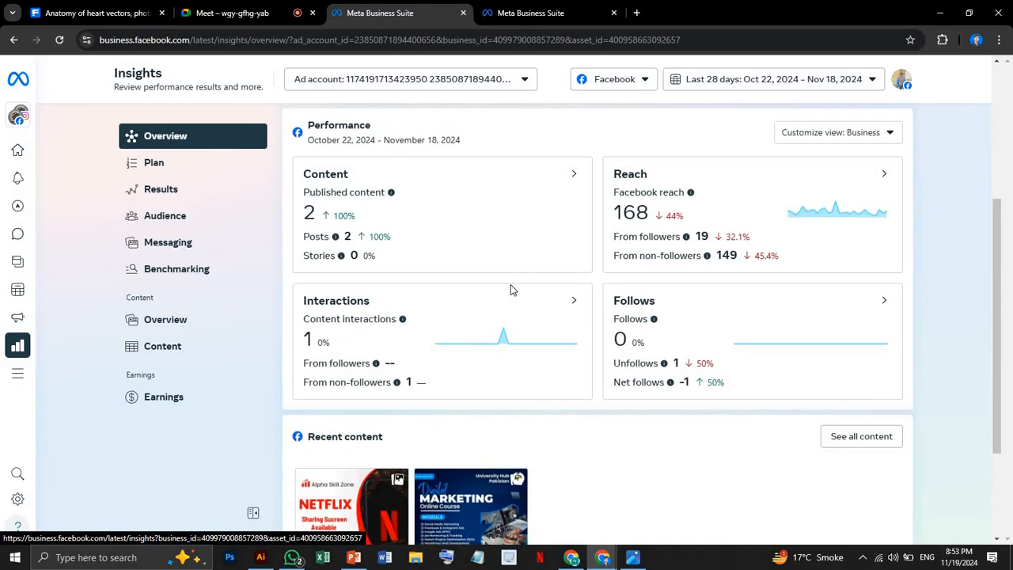
scroll(528, 338, down, 2)
scroll(518, 332, up, 2)
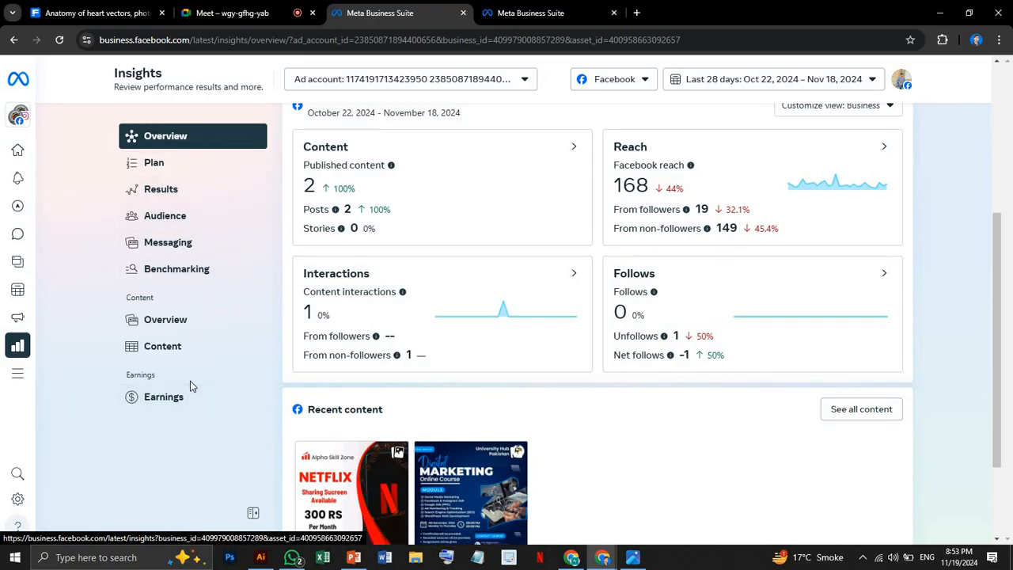
scroll(190, 381, down, 2)
Go to Business Manager, switch to the Infinity Skill Zone business portfolio, and check the list of available portfolios.
mouse_move(44, 475)
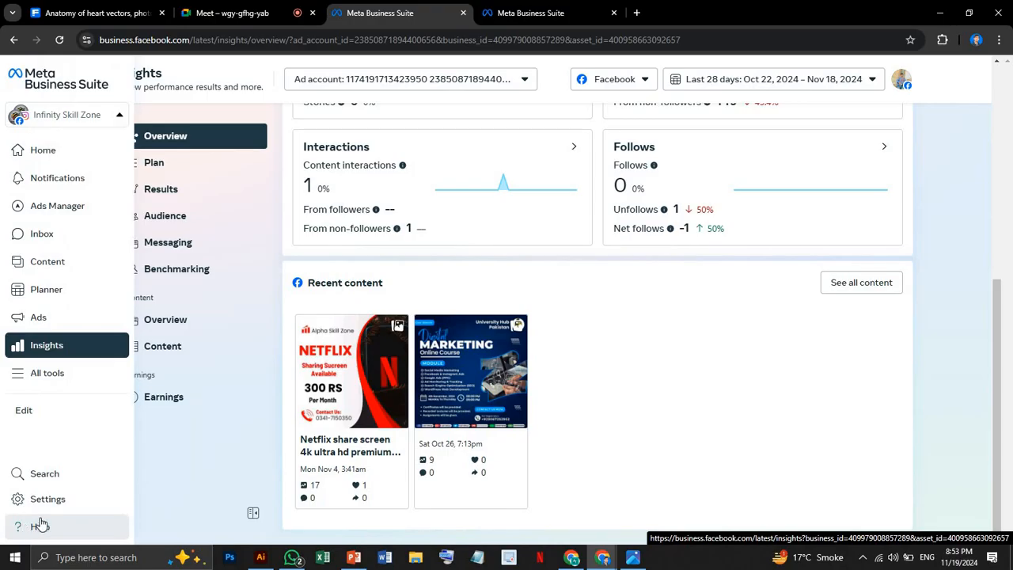
click(36, 524)
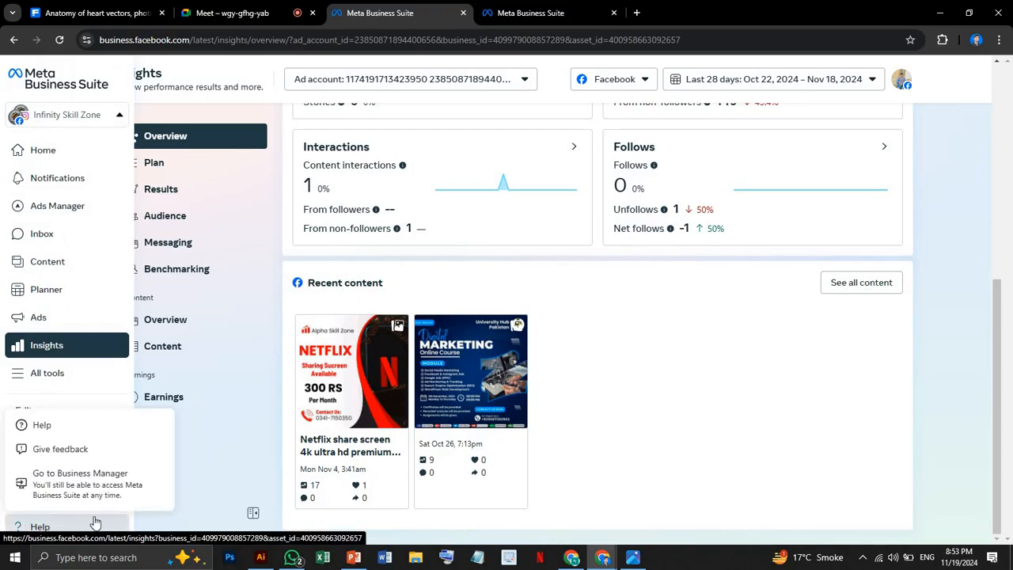
click(117, 478)
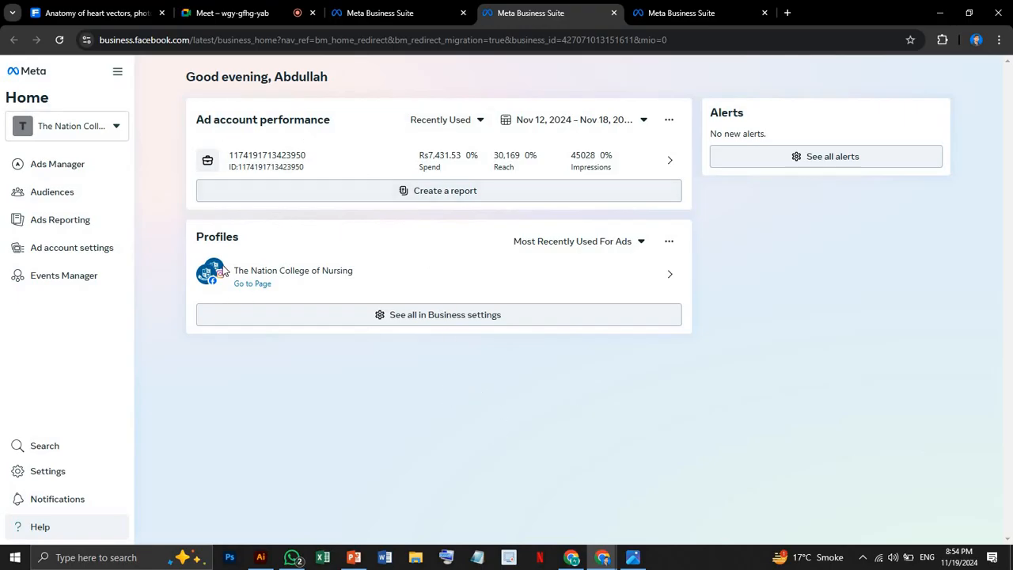
click(87, 128)
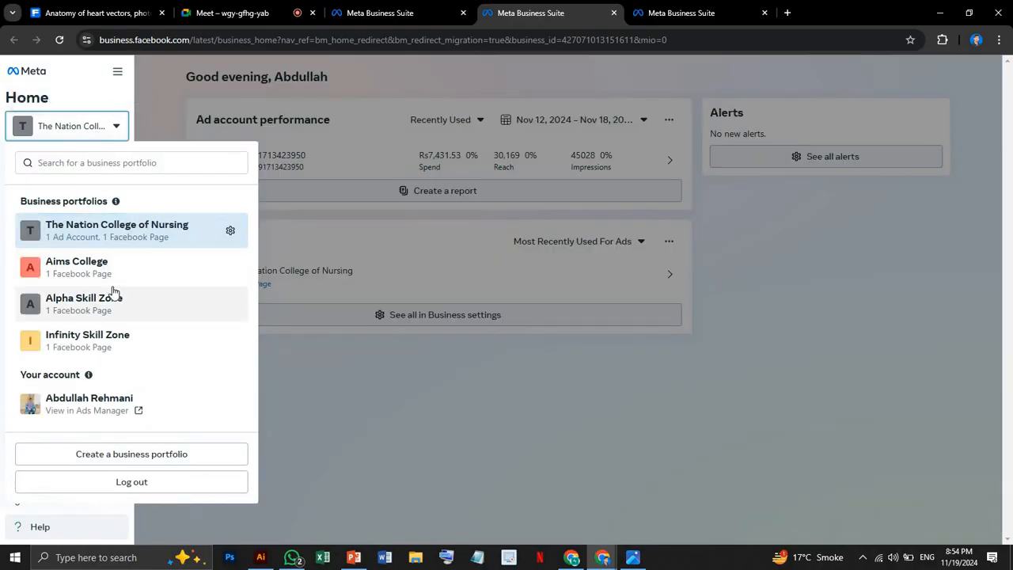
click(135, 342)
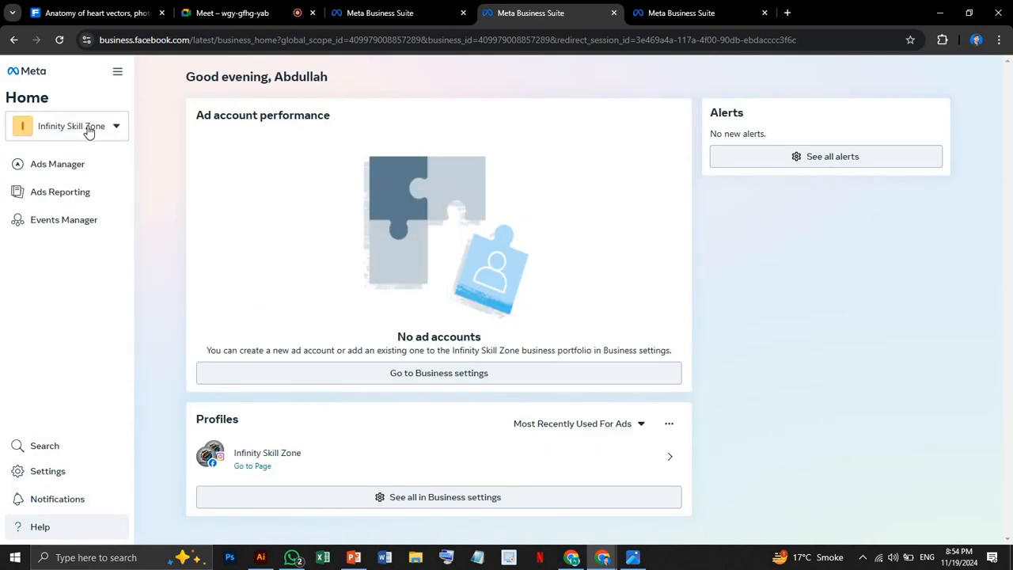
click(89, 131)
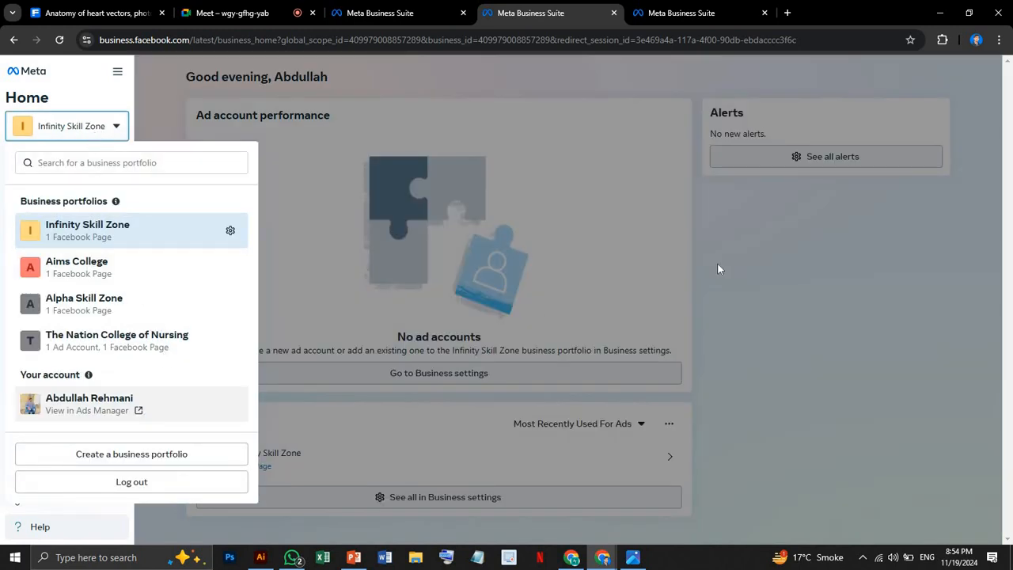
click(756, 252)
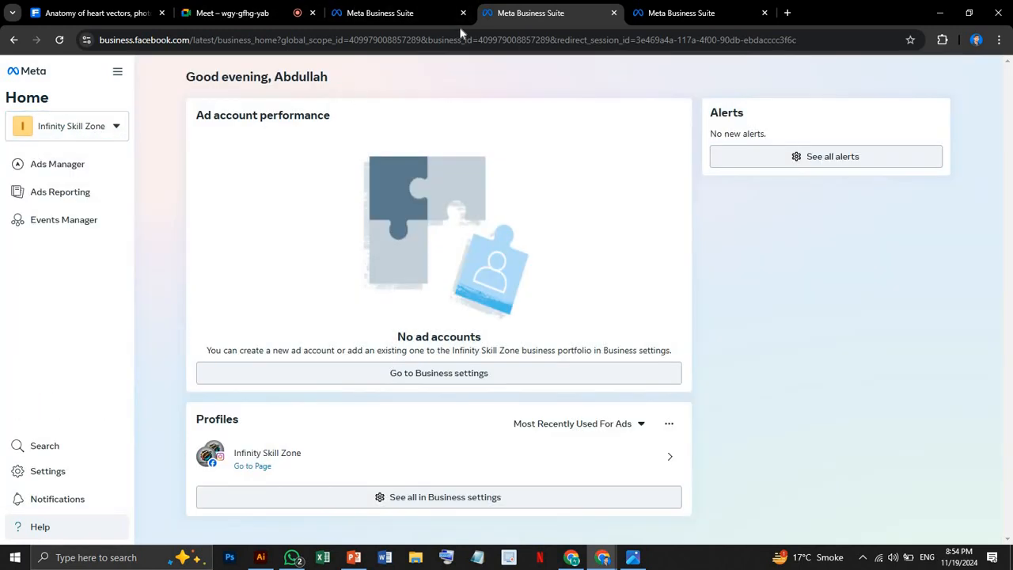
Look over the open Meta Business Suite tabs and close all three of them.
click(371, 17)
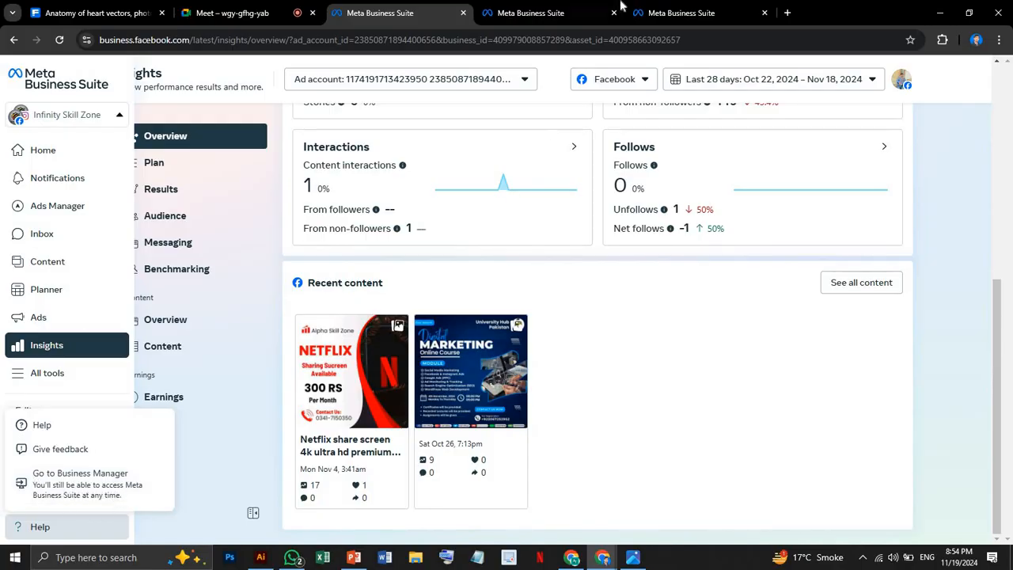
click(681, 12)
click(549, 8)
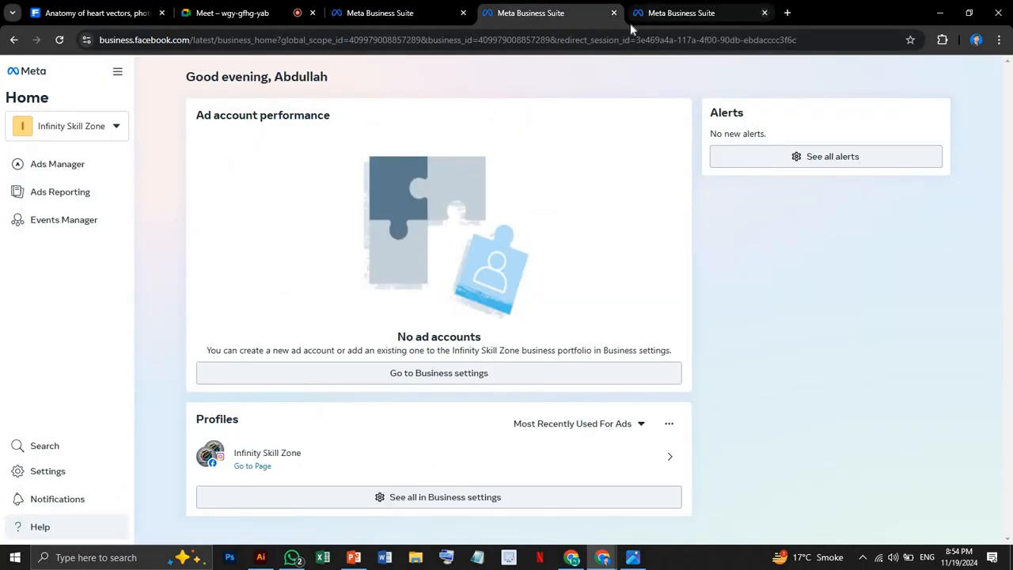
click(764, 13)
click(615, 12)
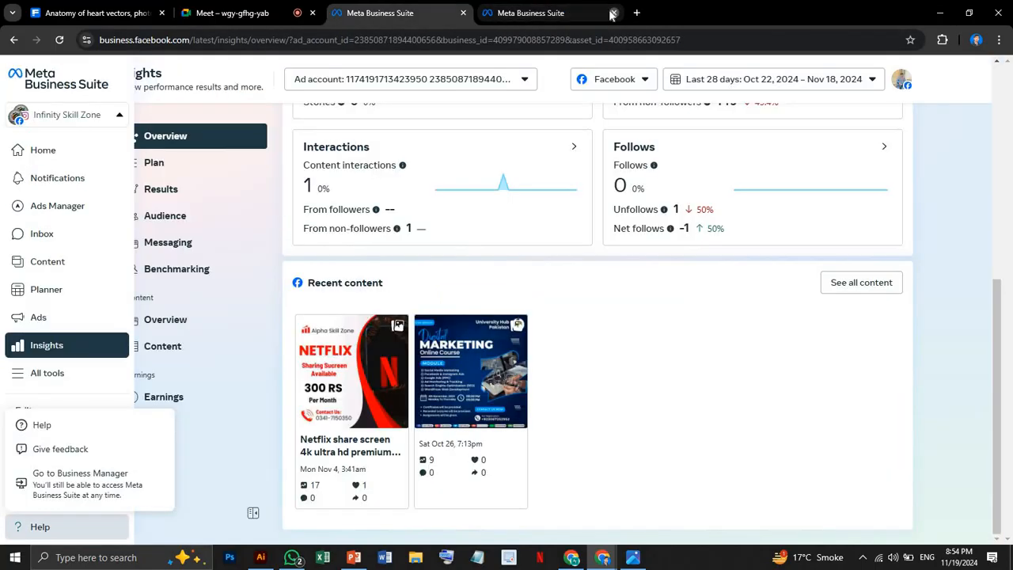
click(465, 12)
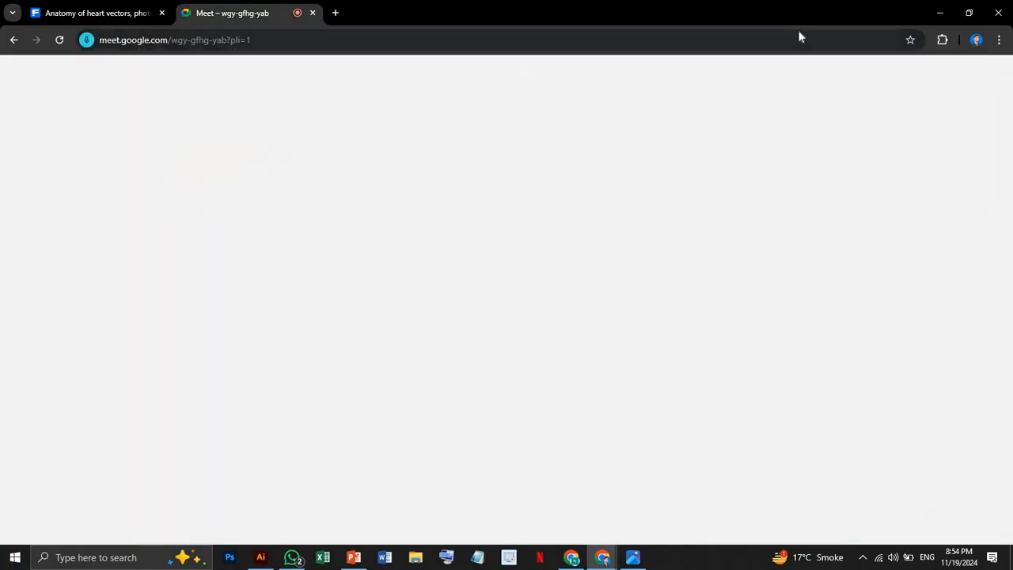